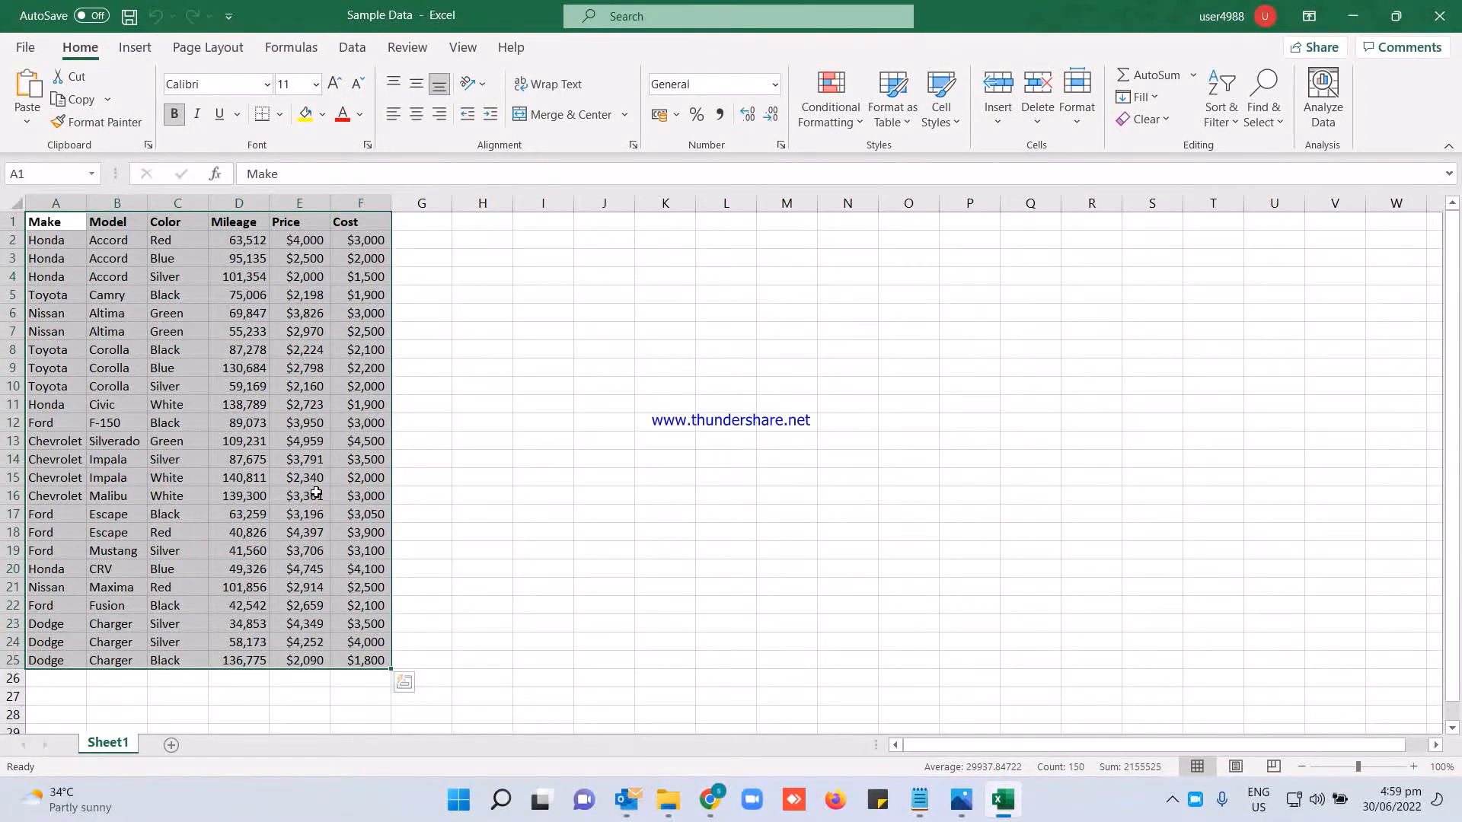
left_click(441, 459)
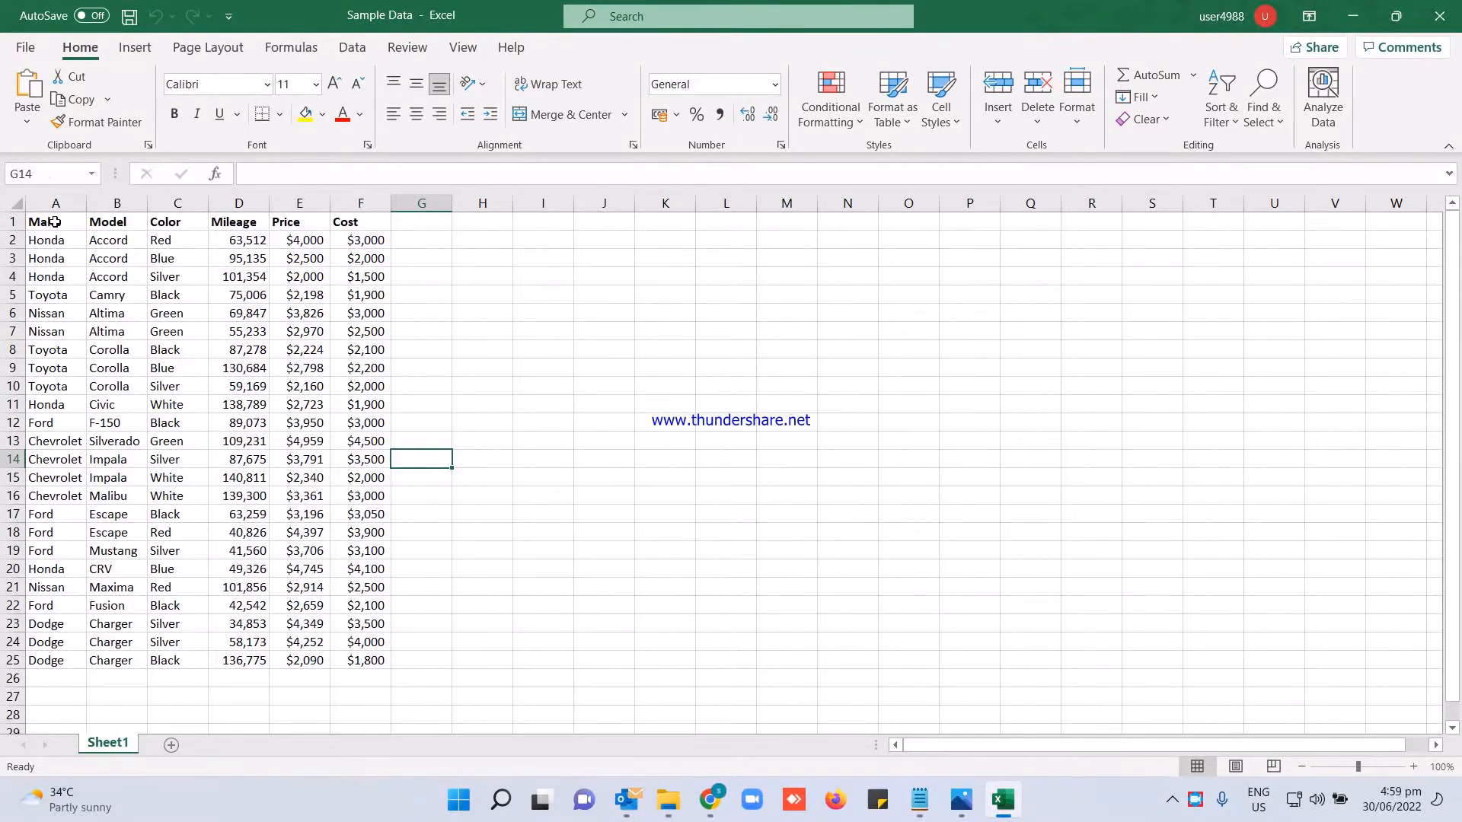
left_click_drag(54, 221, 369, 659)
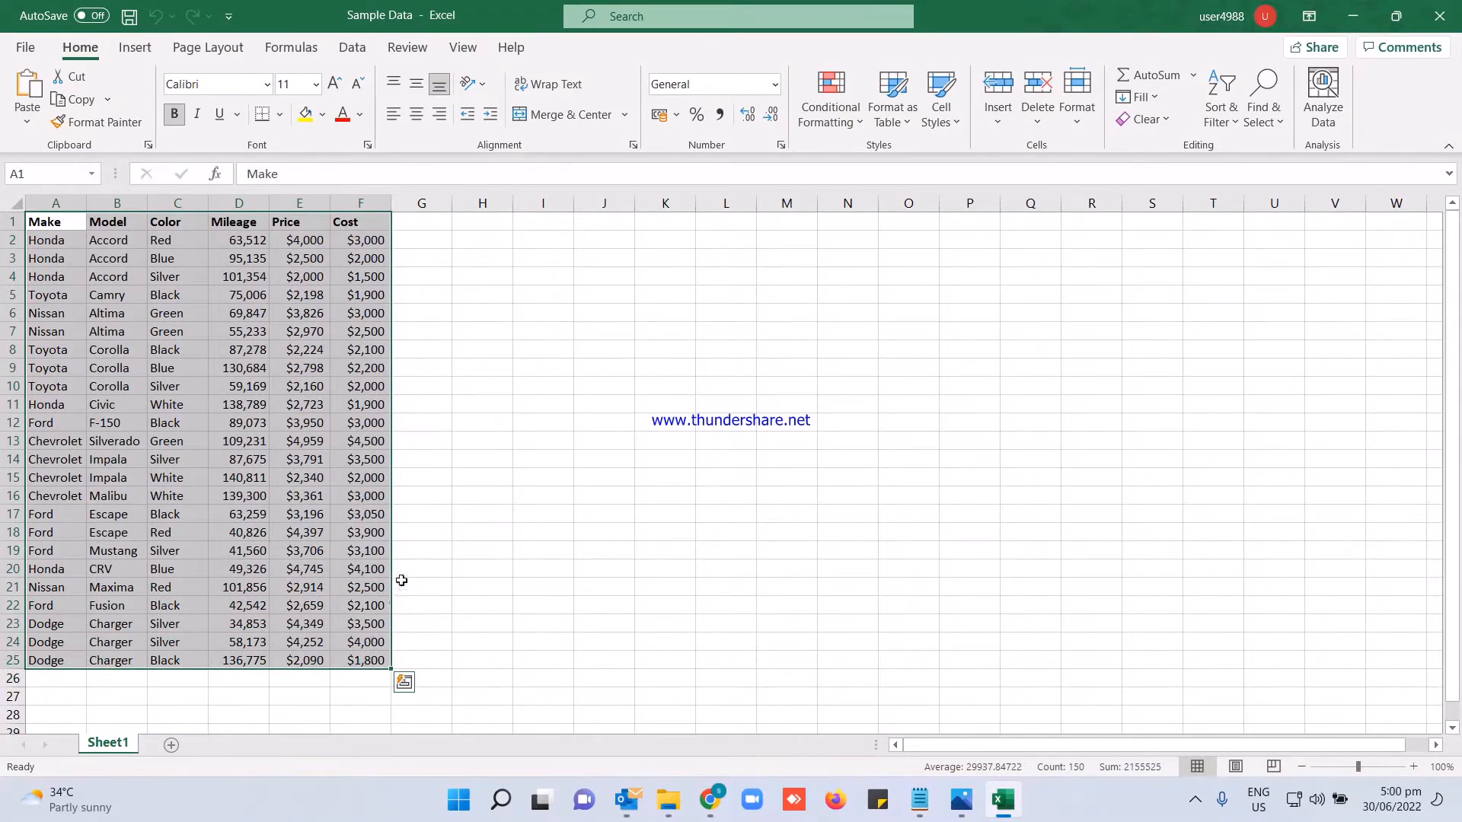
left_click(401, 584)
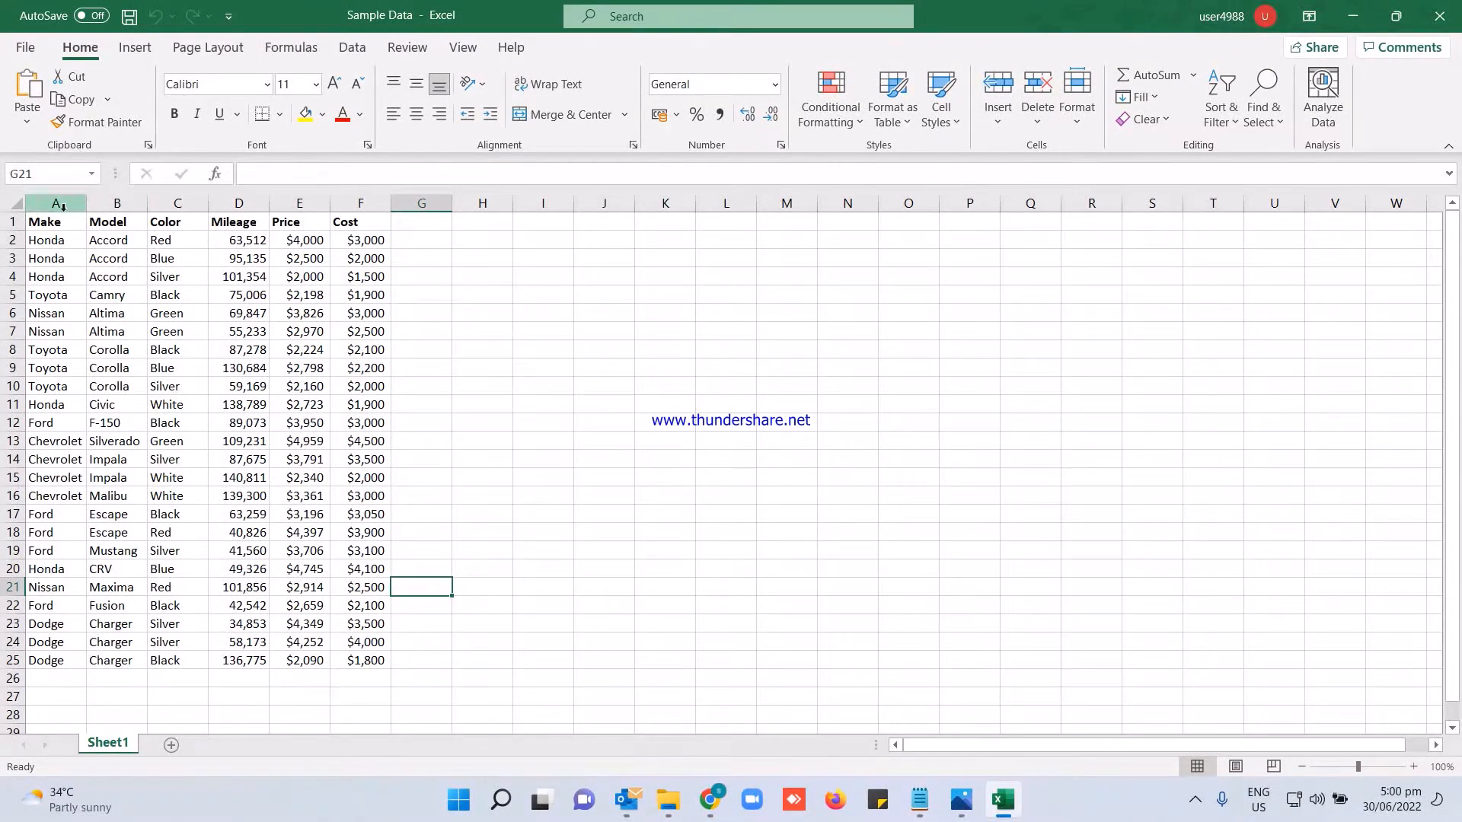
Create a PivotTable from the range Sheet1!$A$1:$F$25 on a new worksheet.
left_click(133, 51)
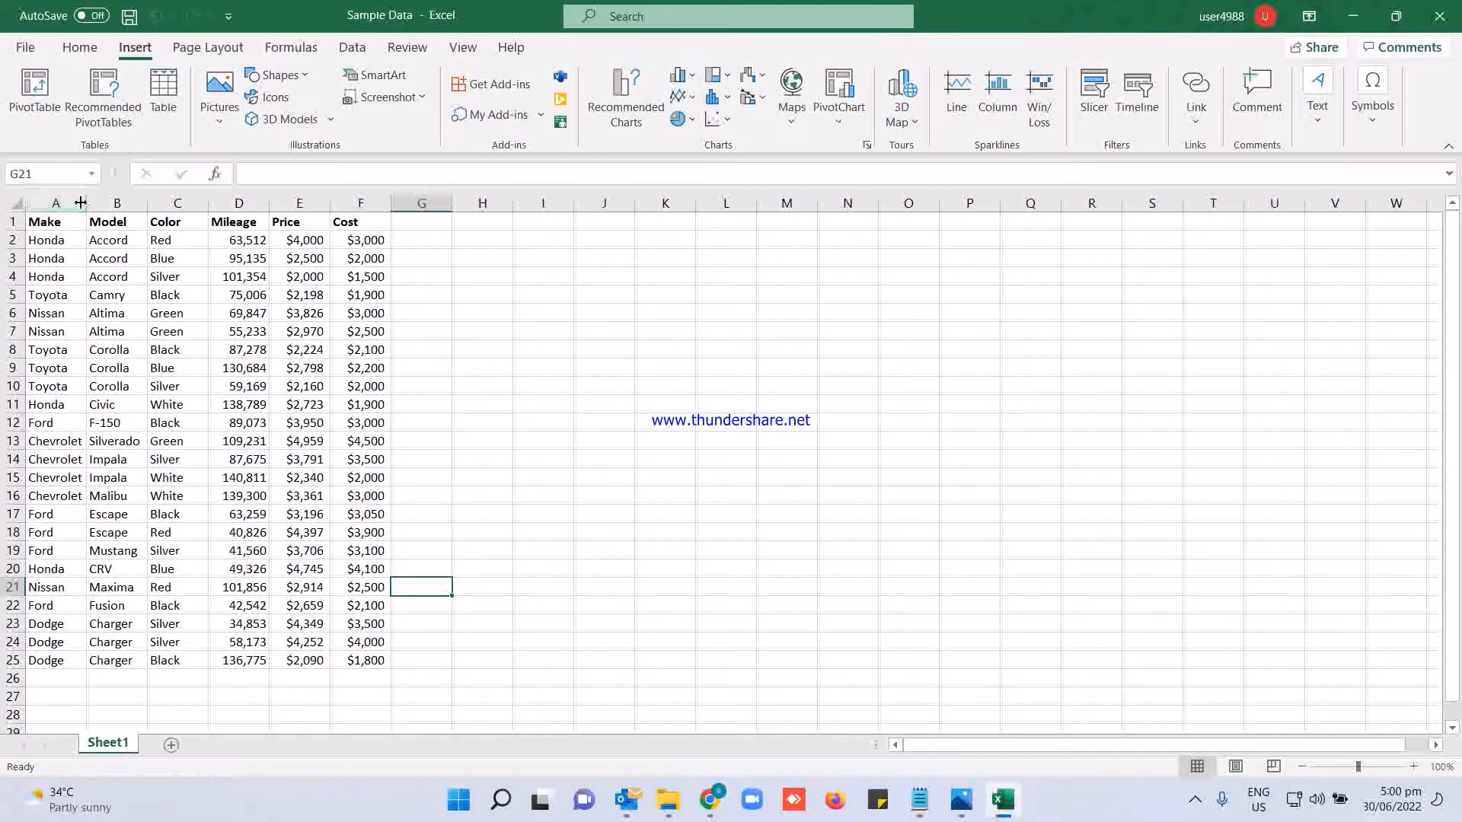
left_click(48, 94)
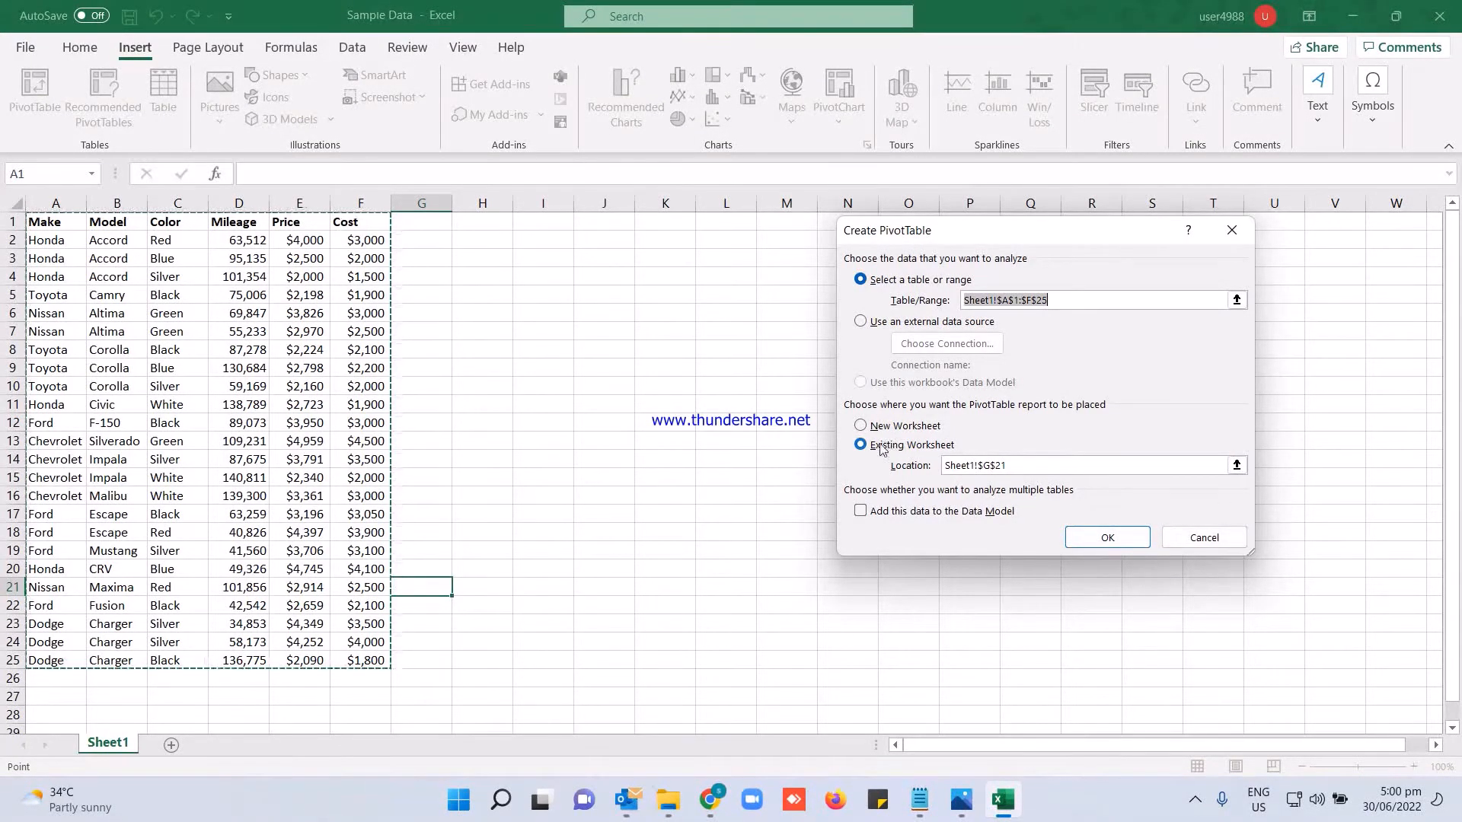
left_click(905, 427)
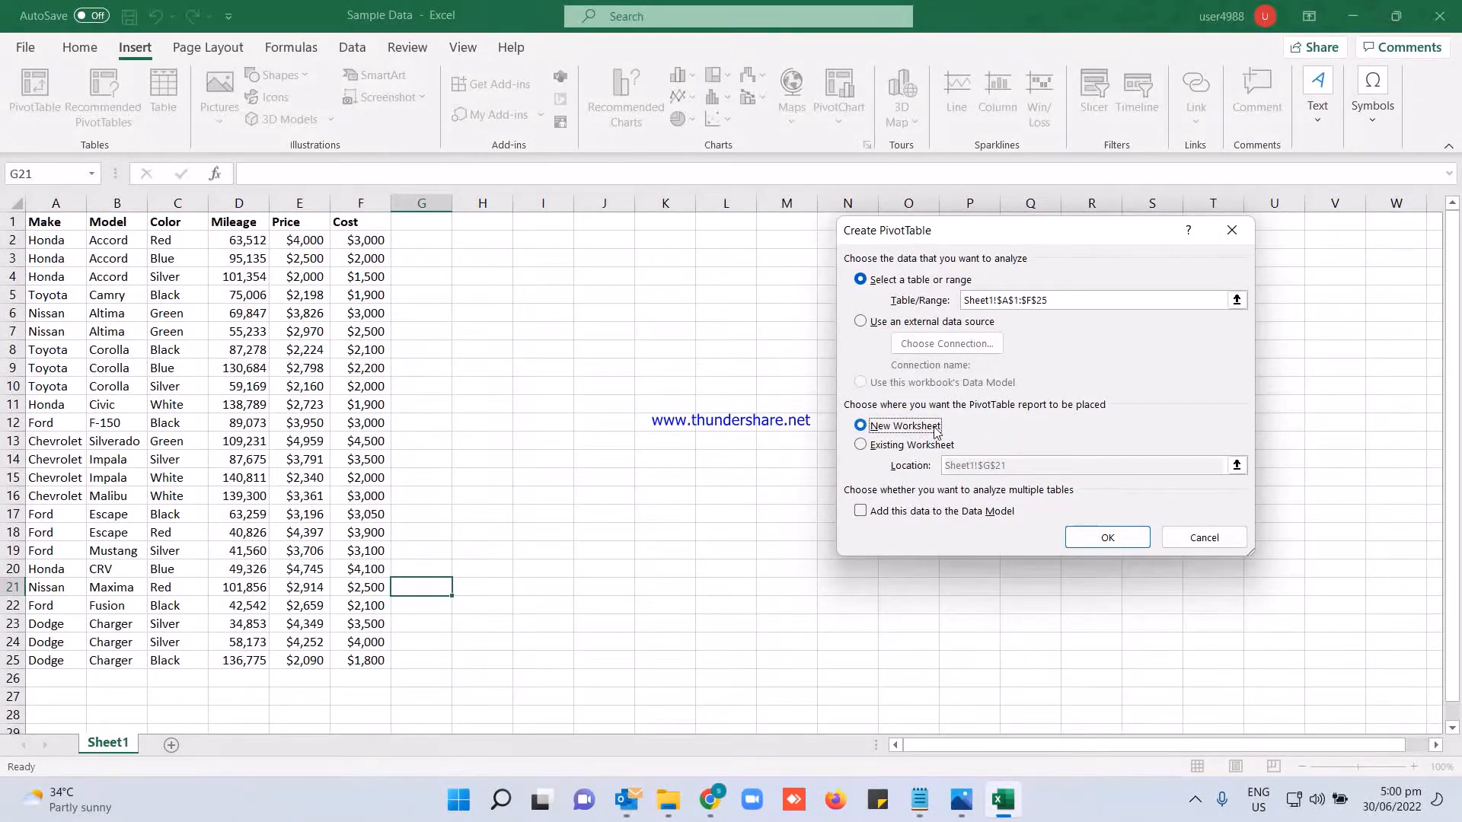
left_click(1126, 539)
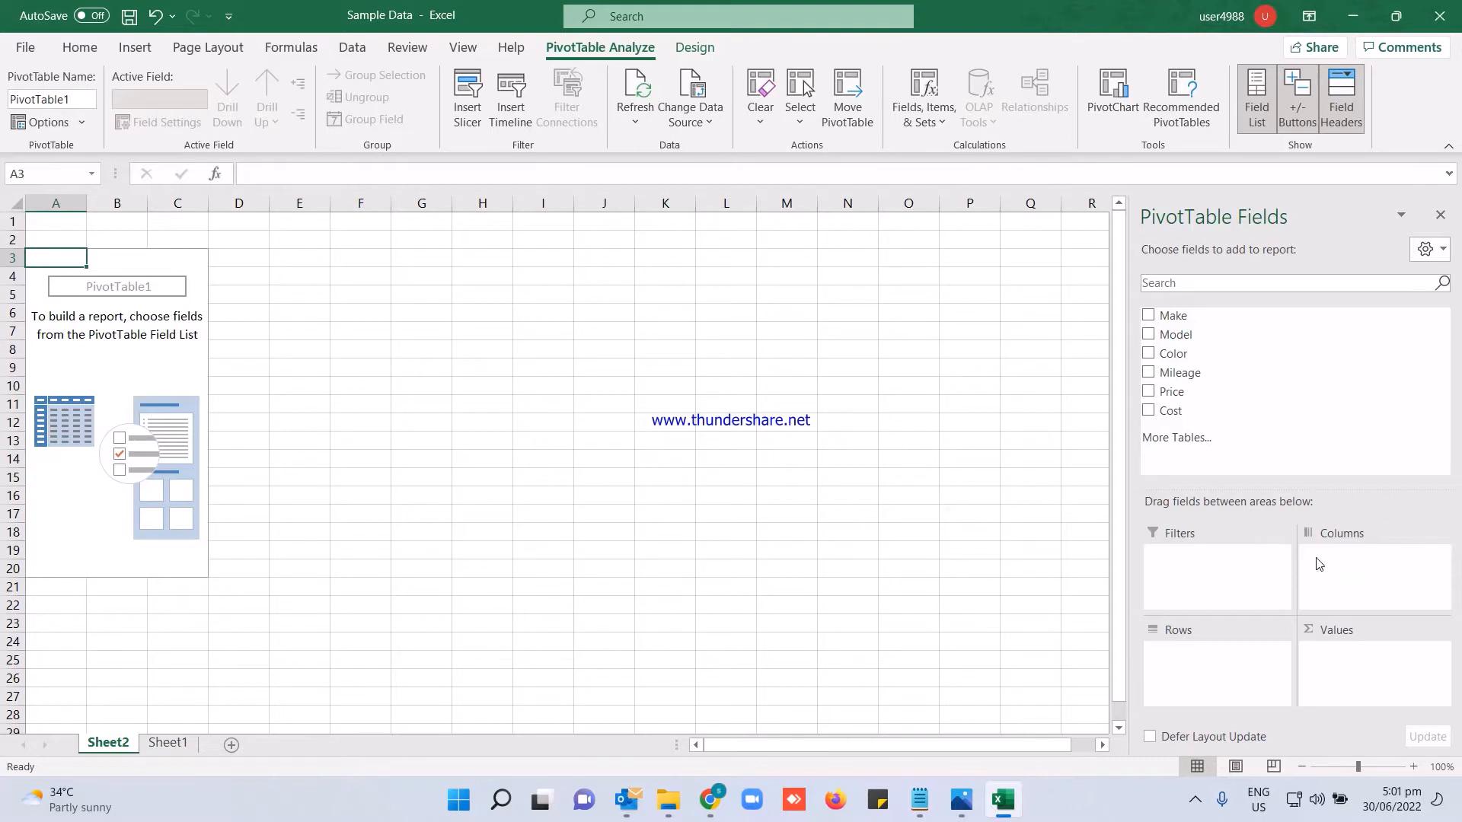
left_click(533, 275)
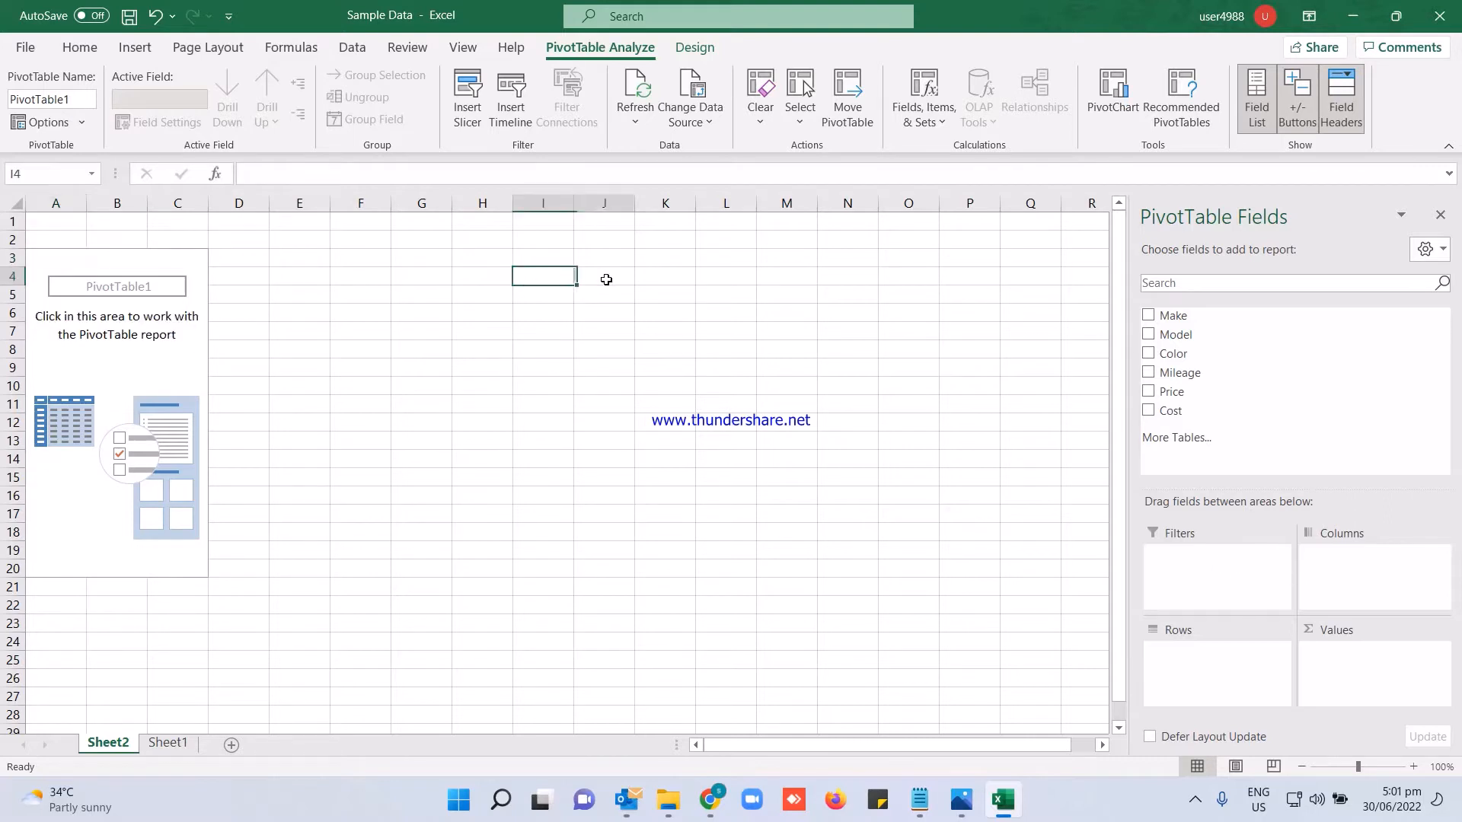
left_click_drag(606, 279, 922, 302)
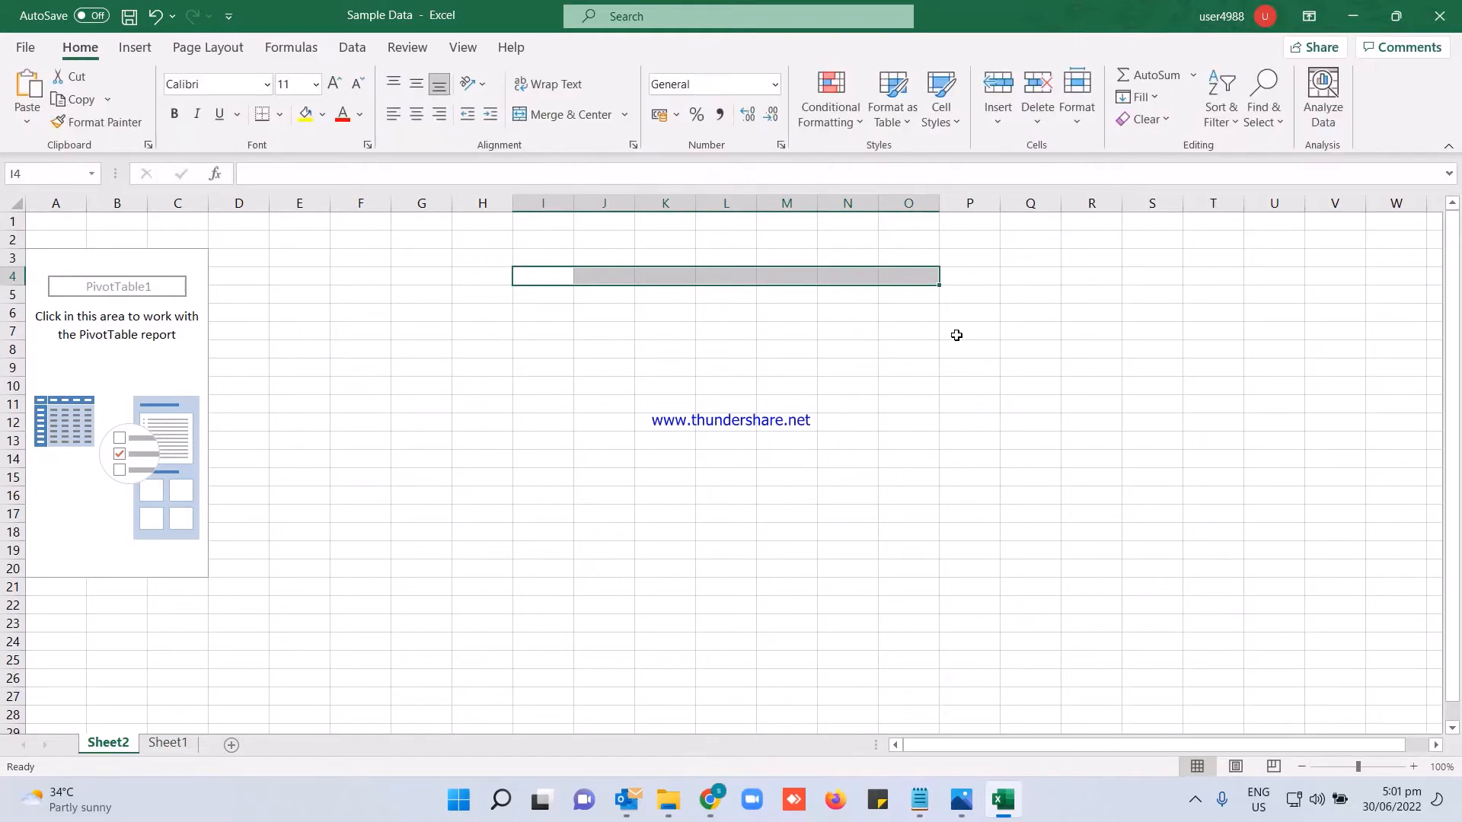
left_click(162, 319)
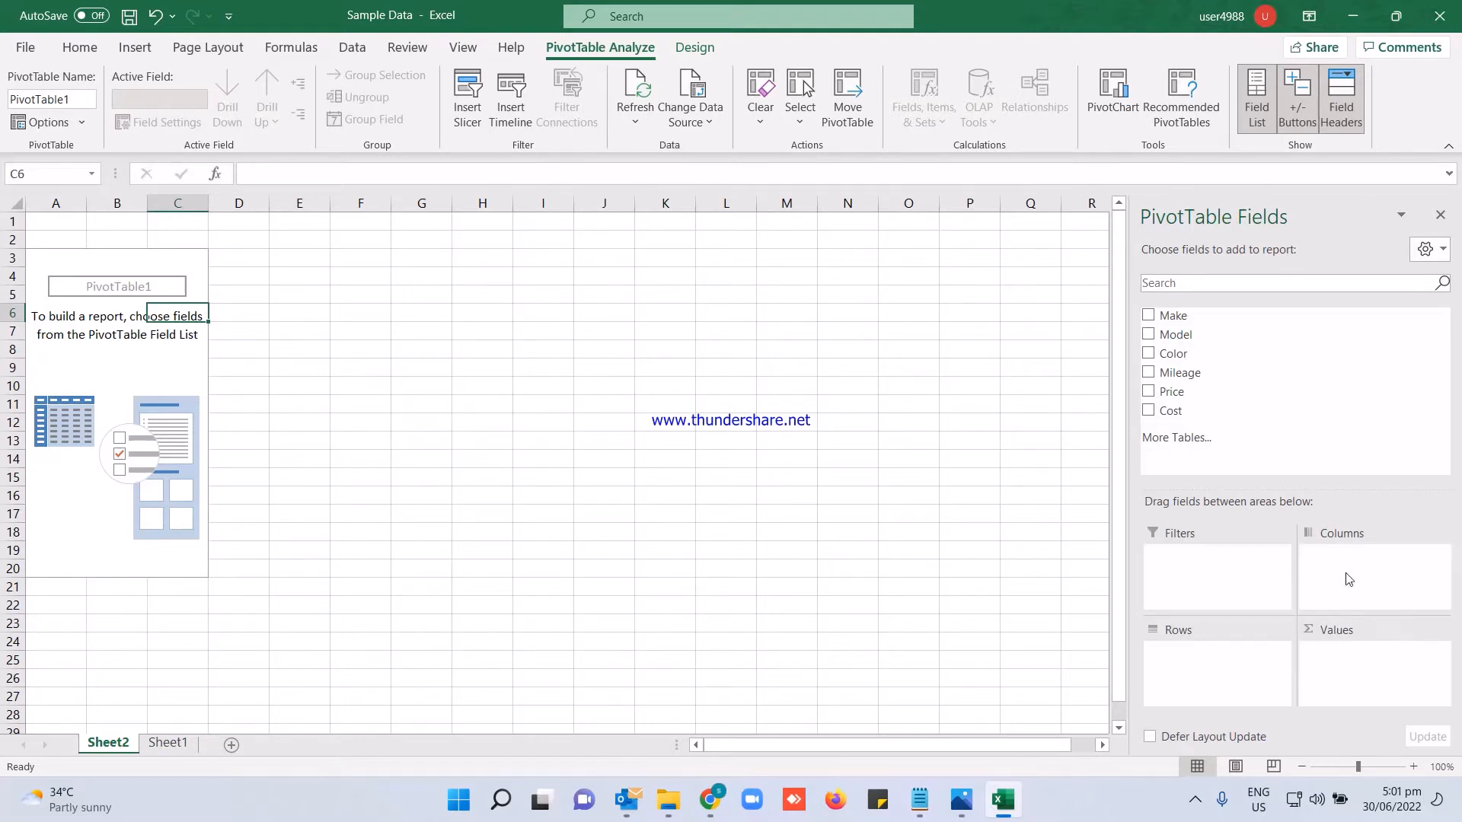
Lay out the PivotTable with Make and Model as nested rows and the count of Make as the values.
left_click_drag(1185, 317, 1199, 653)
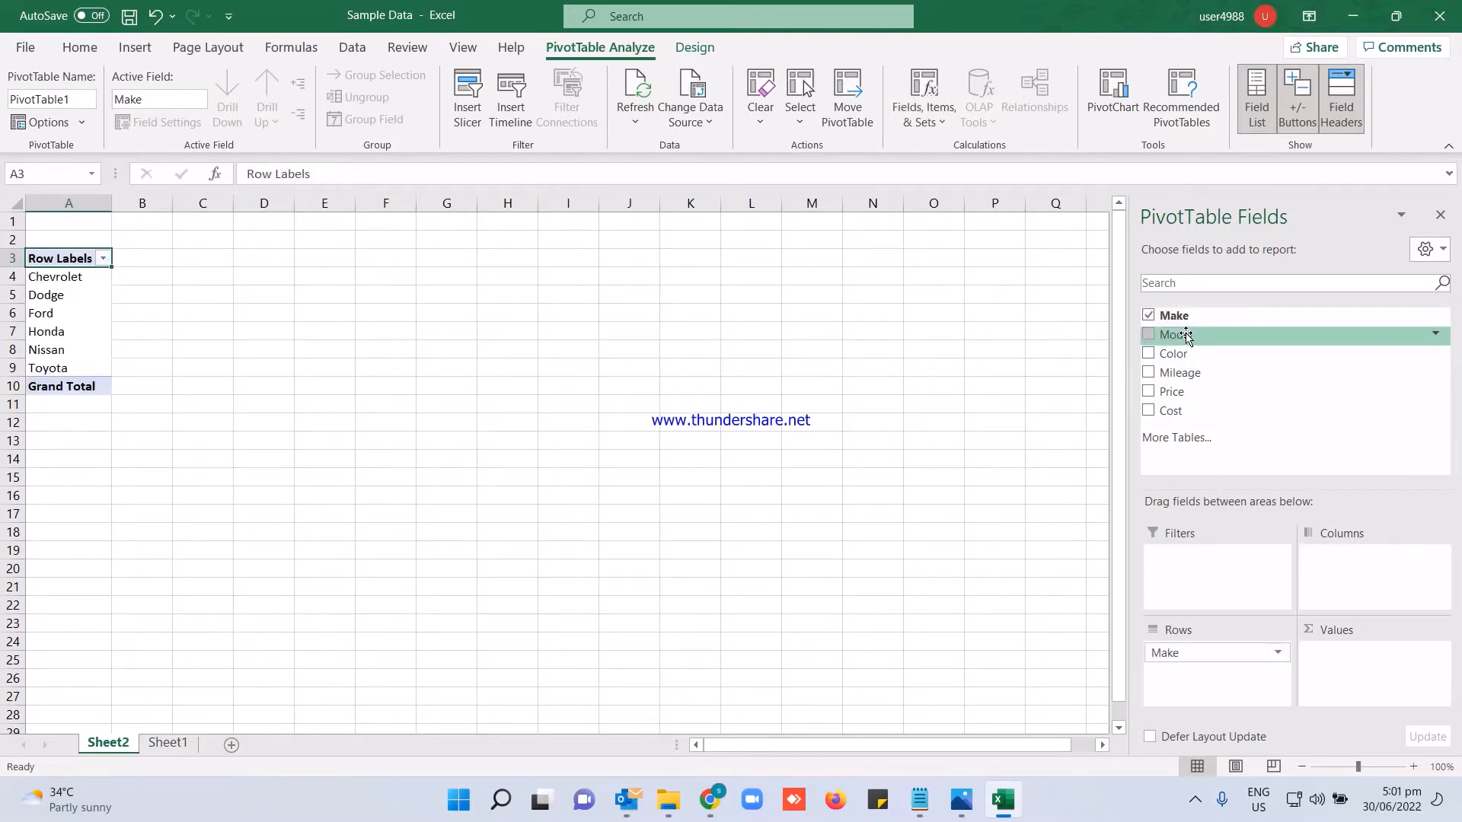
left_click_drag(1185, 335, 1192, 679)
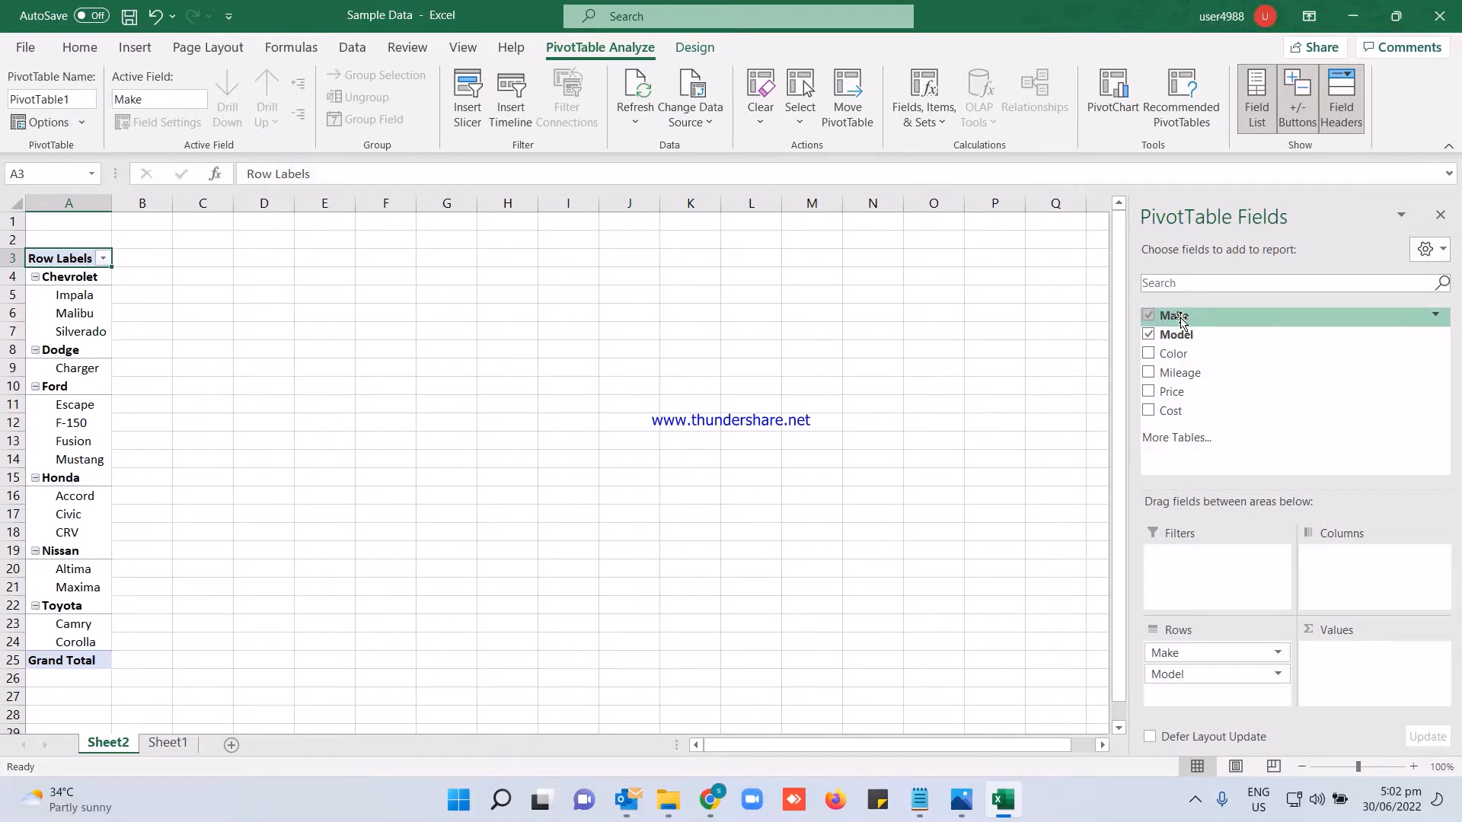
left_click_drag(1179, 318, 1347, 667)
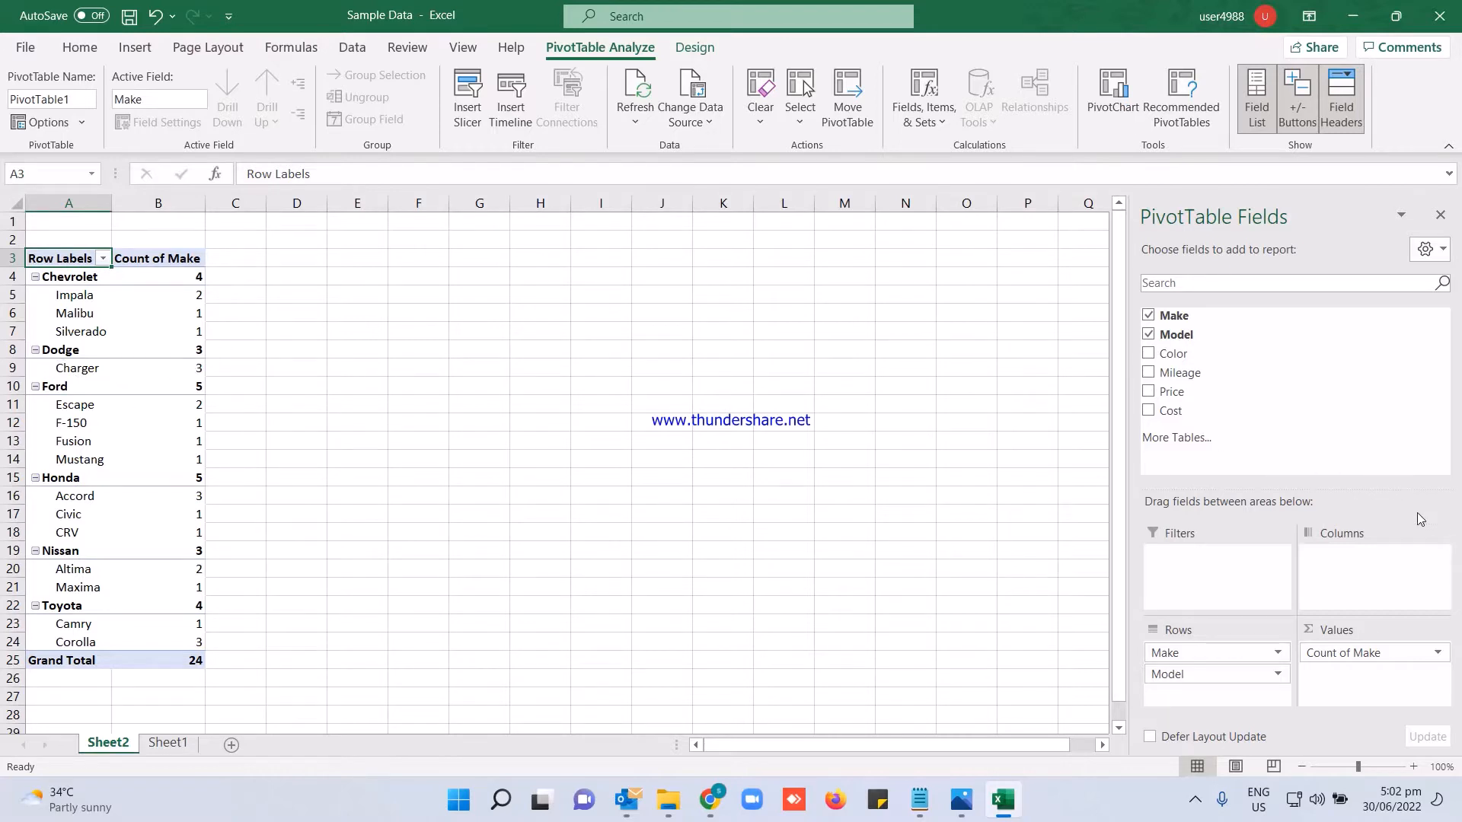
Add the count of Color to the PivotTable values and remove the count of Make.
left_click_drag(1182, 355, 1362, 687)
left_click_drag(1361, 688, 1361, 688)
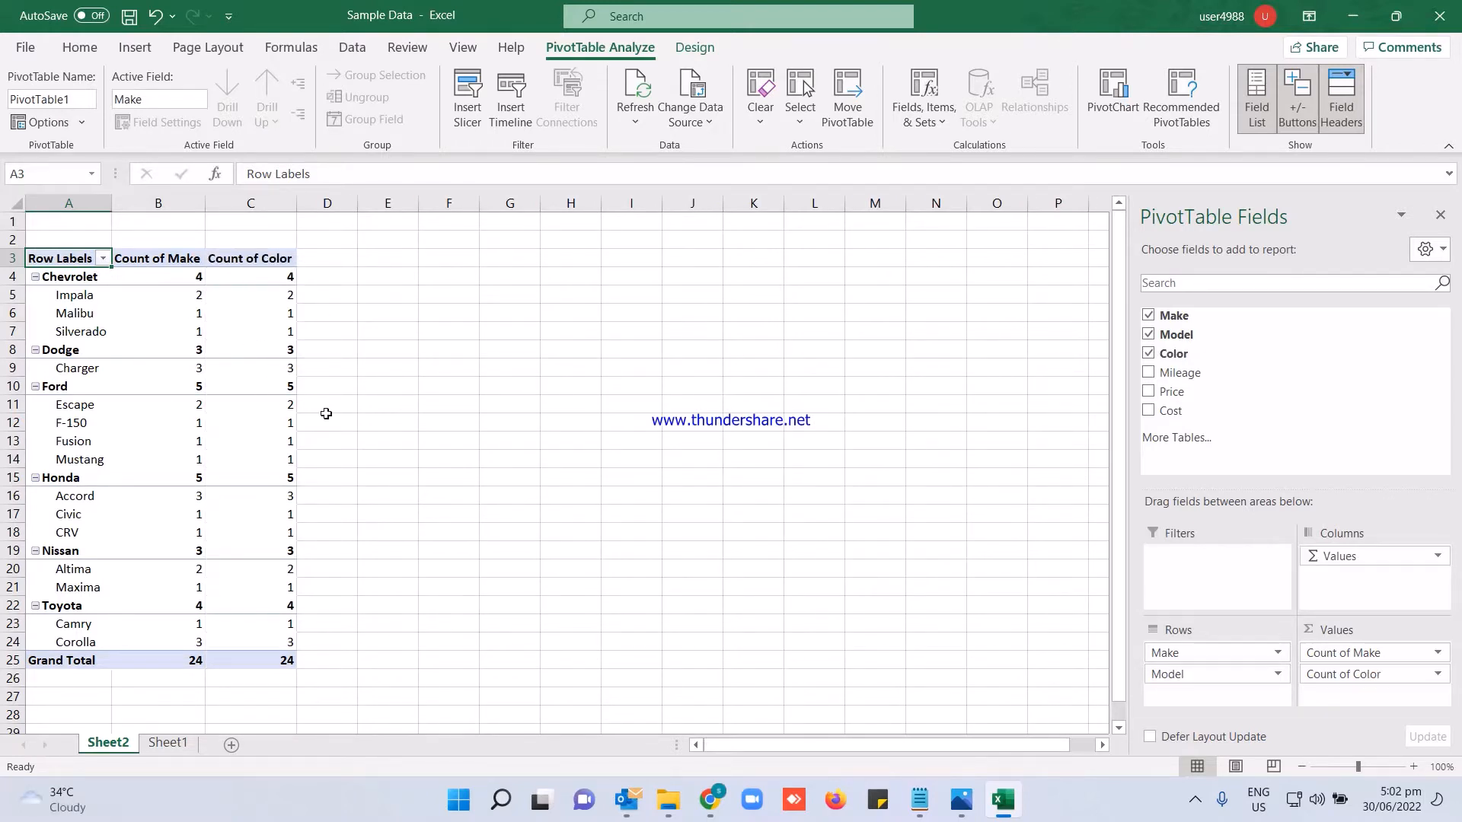
left_click(1326, 656)
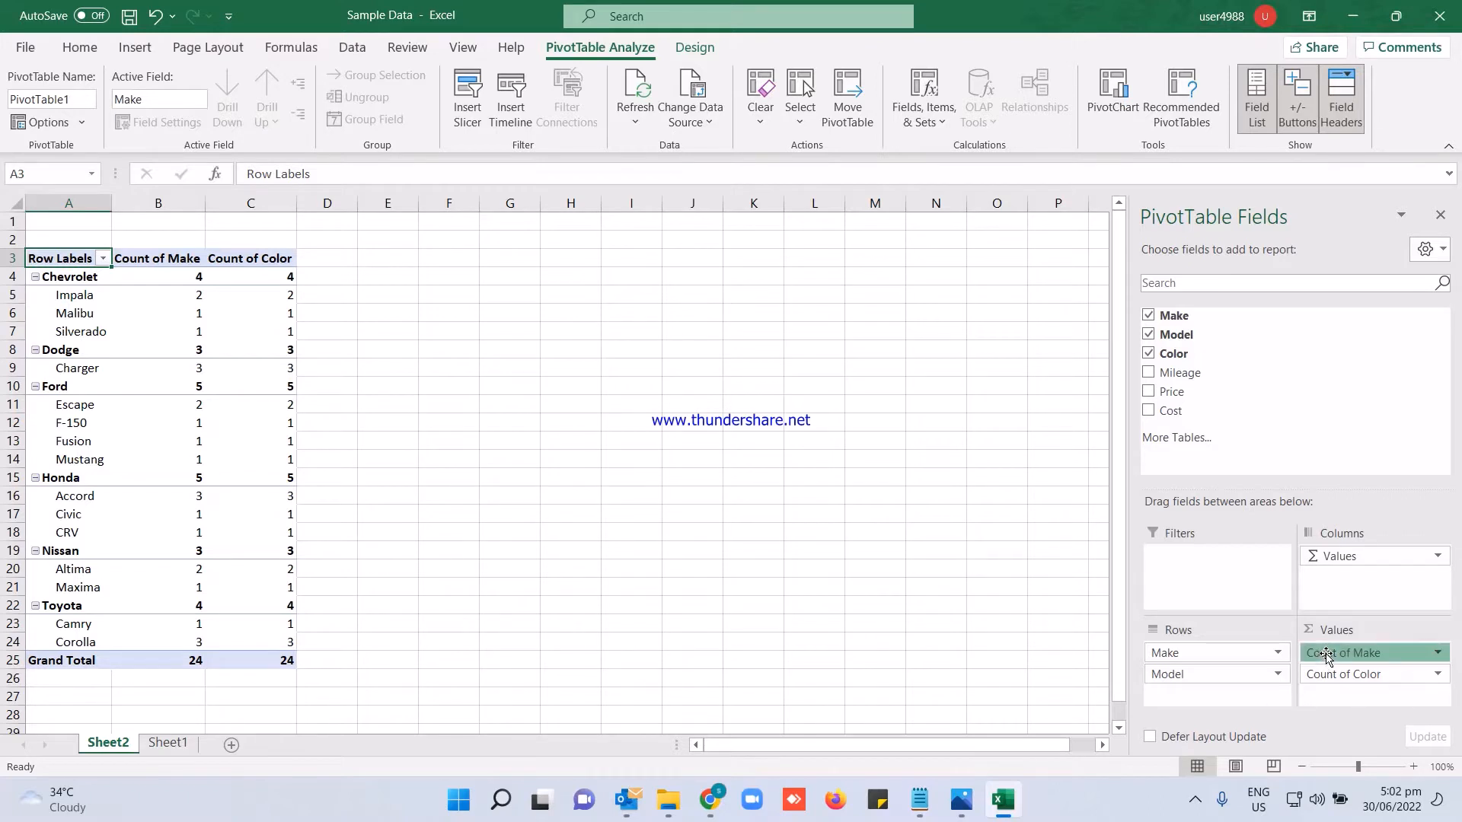
left_click_drag(1327, 656, 1237, 376)
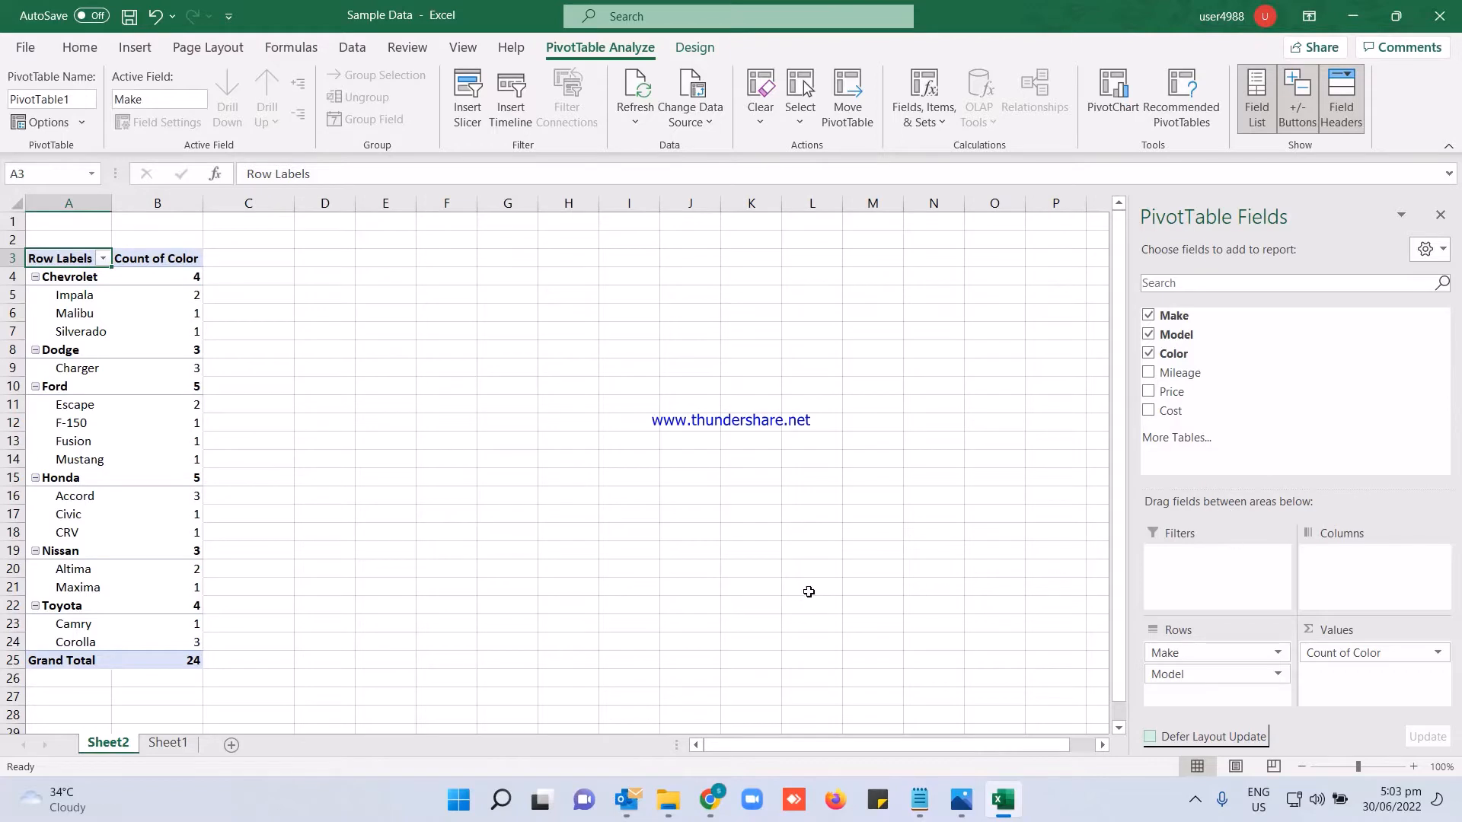
Move Color from the values to the rows and on to the columns, and summarize by count of Make.
left_click_drag(1345, 653, 1192, 705)
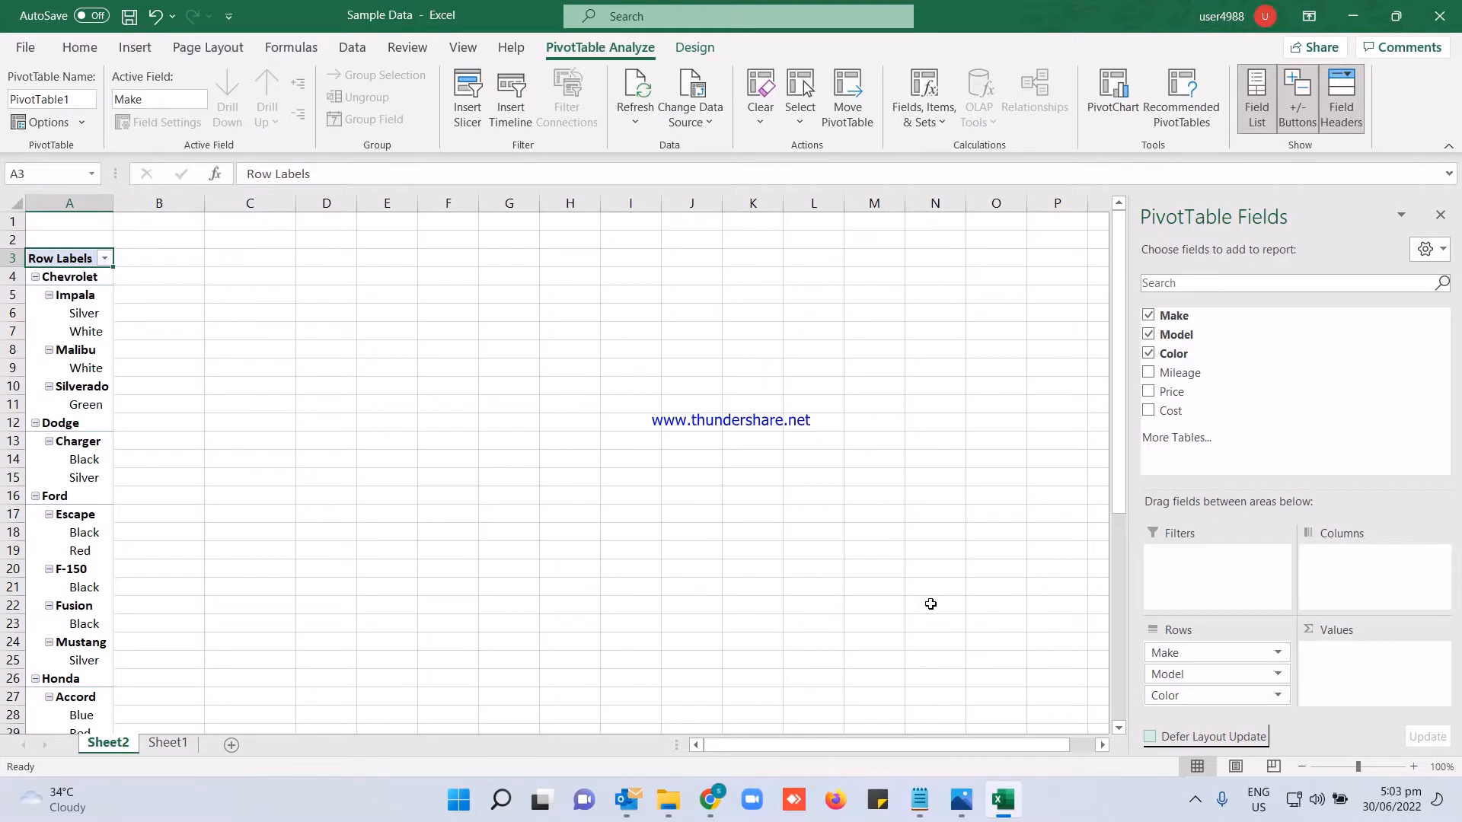
left_click_drag(1264, 695, 1366, 580)
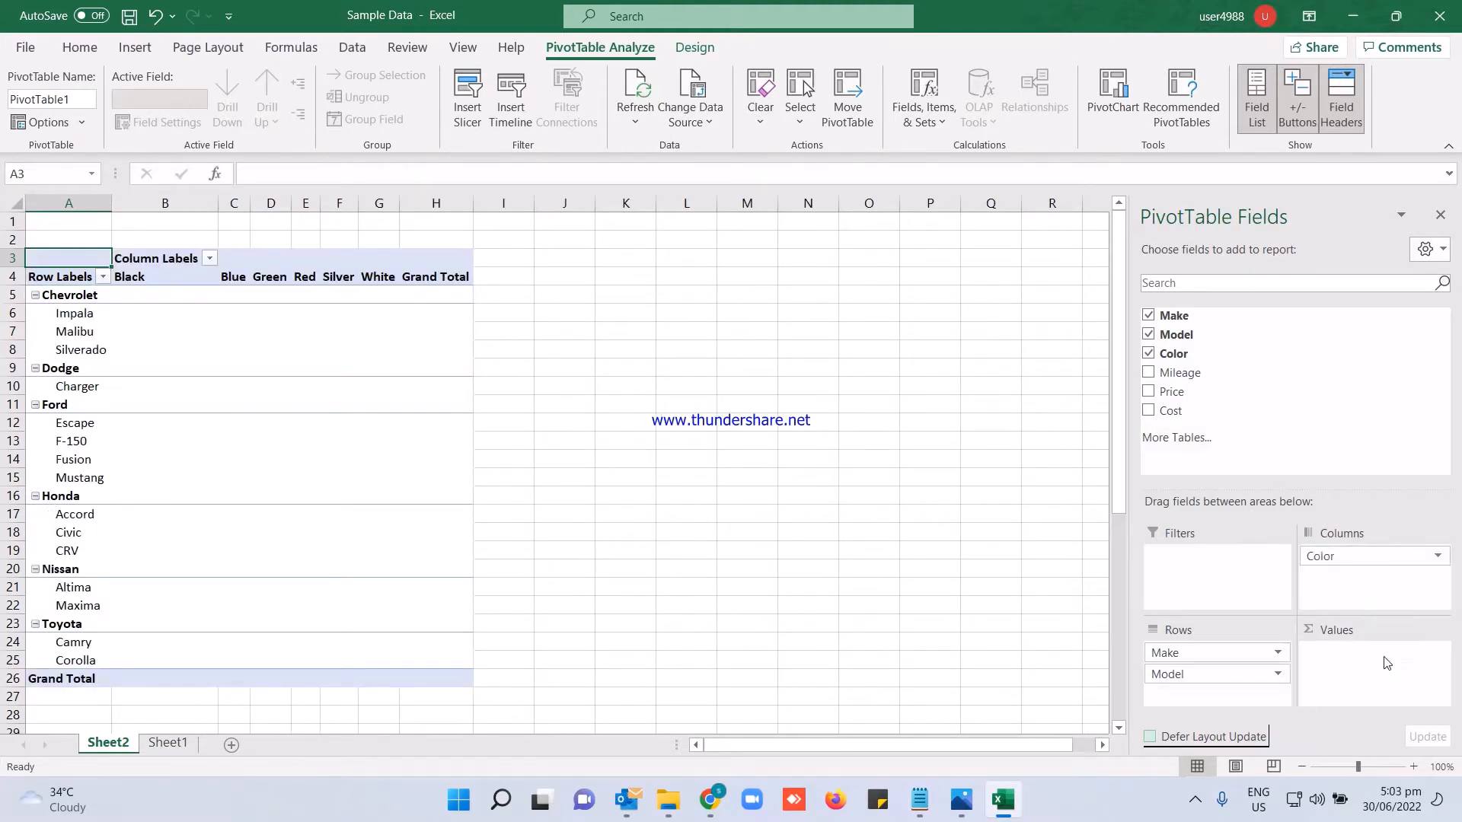
left_click_drag(1176, 316, 1369, 673)
left_click_drag(1369, 673, 1368, 669)
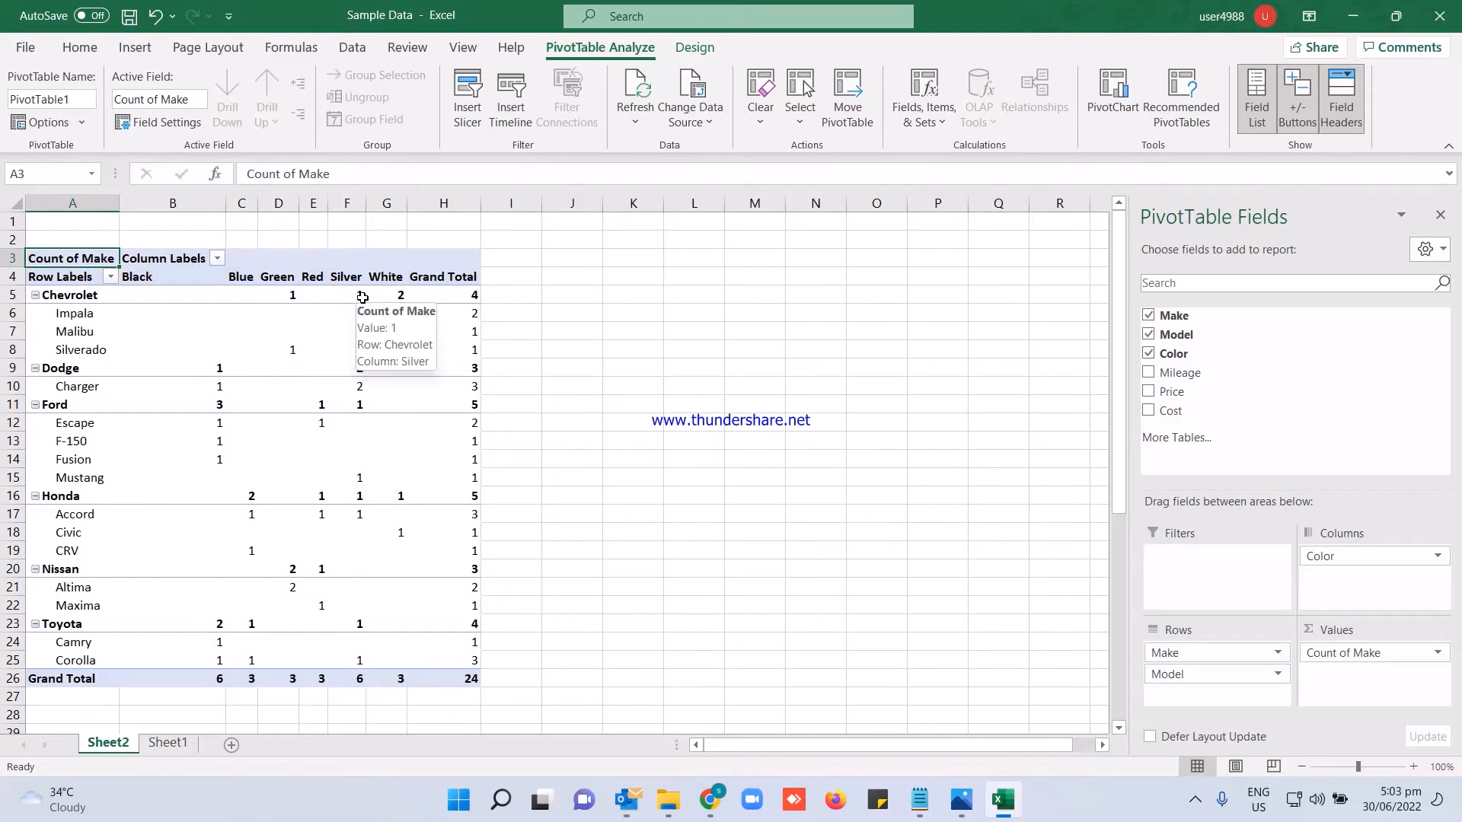
Remove the count of Make and the Color columns, and summarize the sums of Price and Cost as values instead.
mouse_move(470, 302)
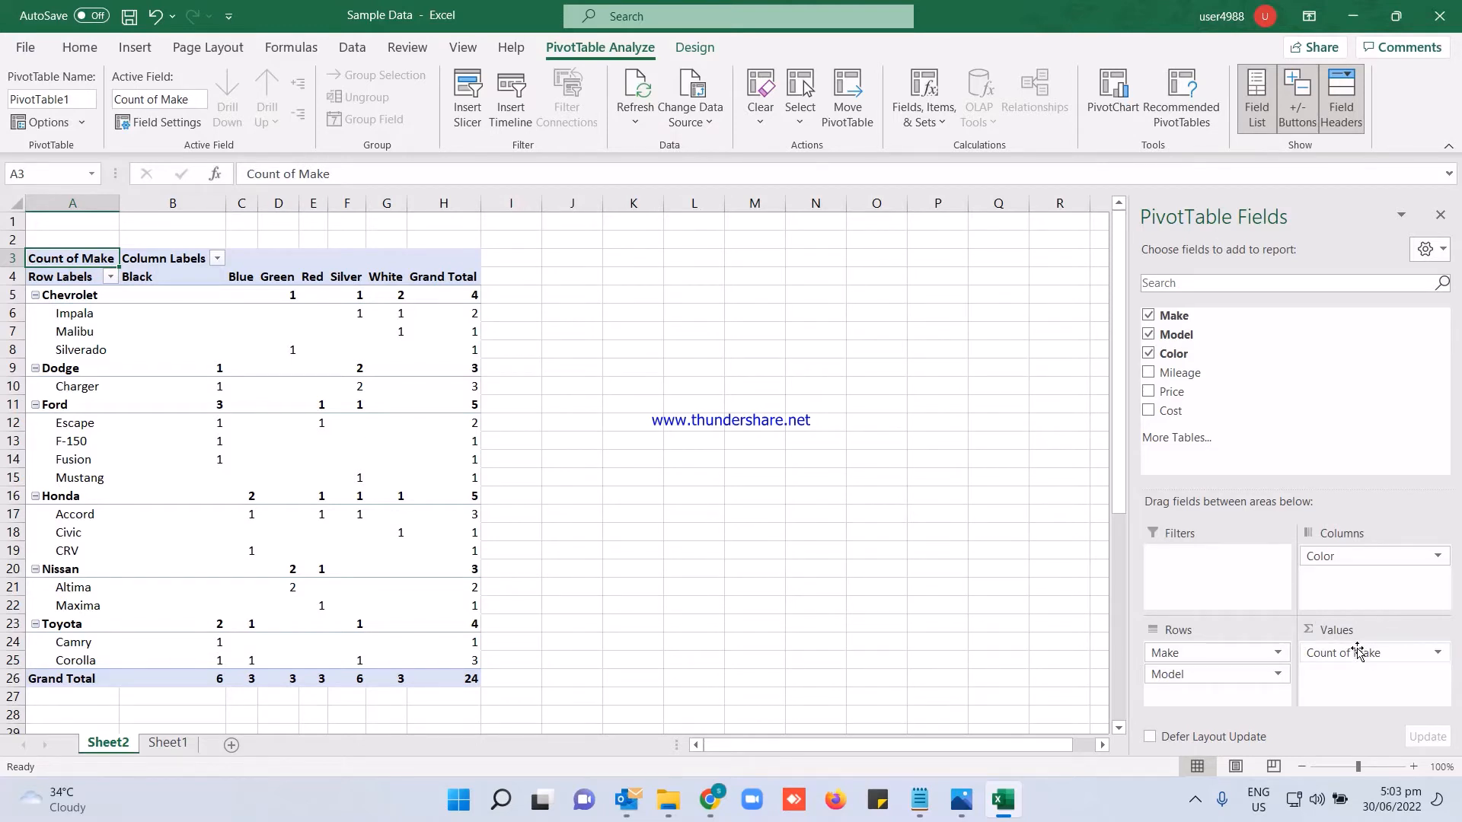
left_click_drag(1361, 653, 1303, 442)
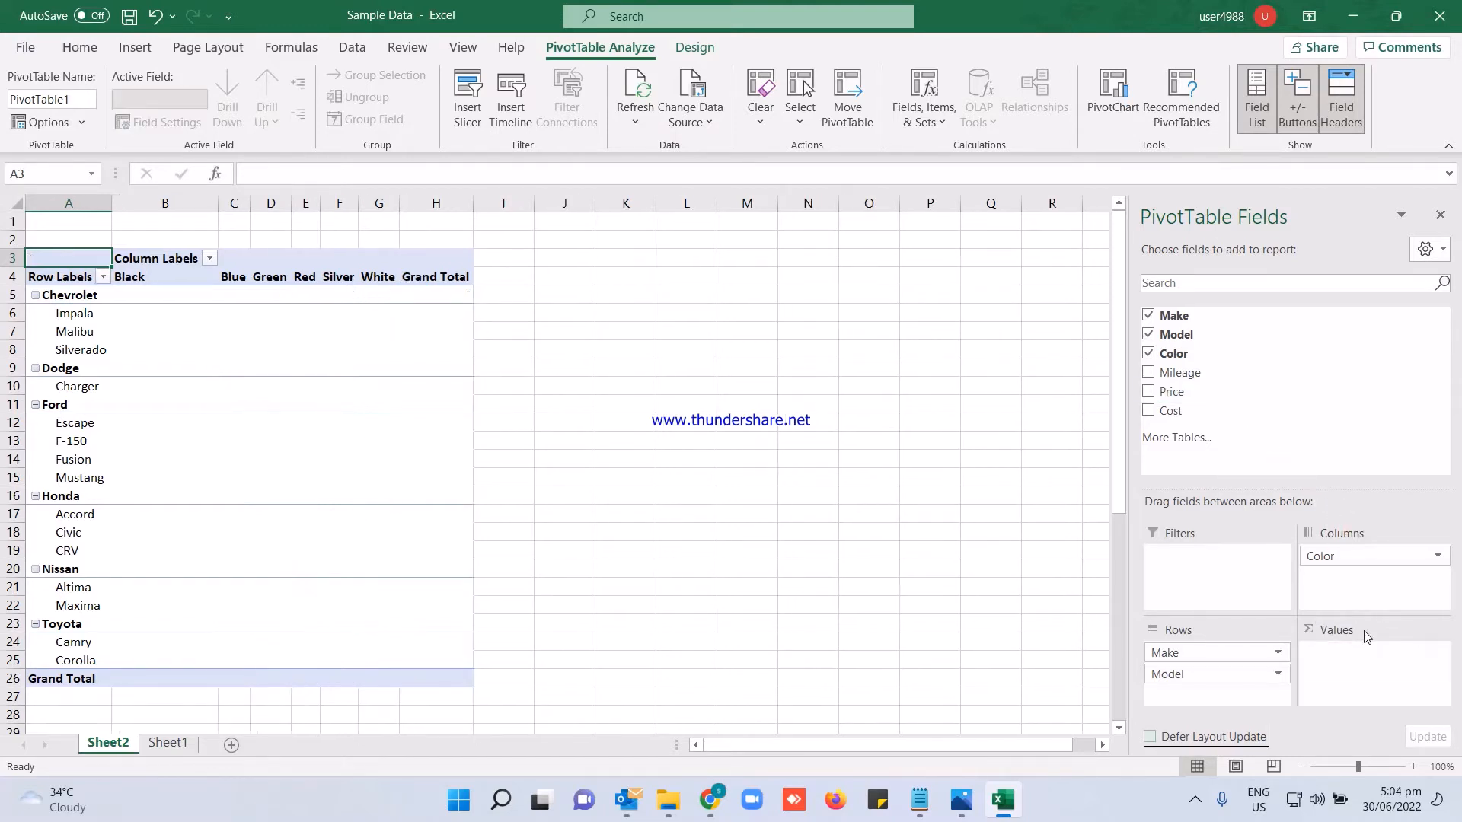
left_click_drag(1355, 555, 1339, 662)
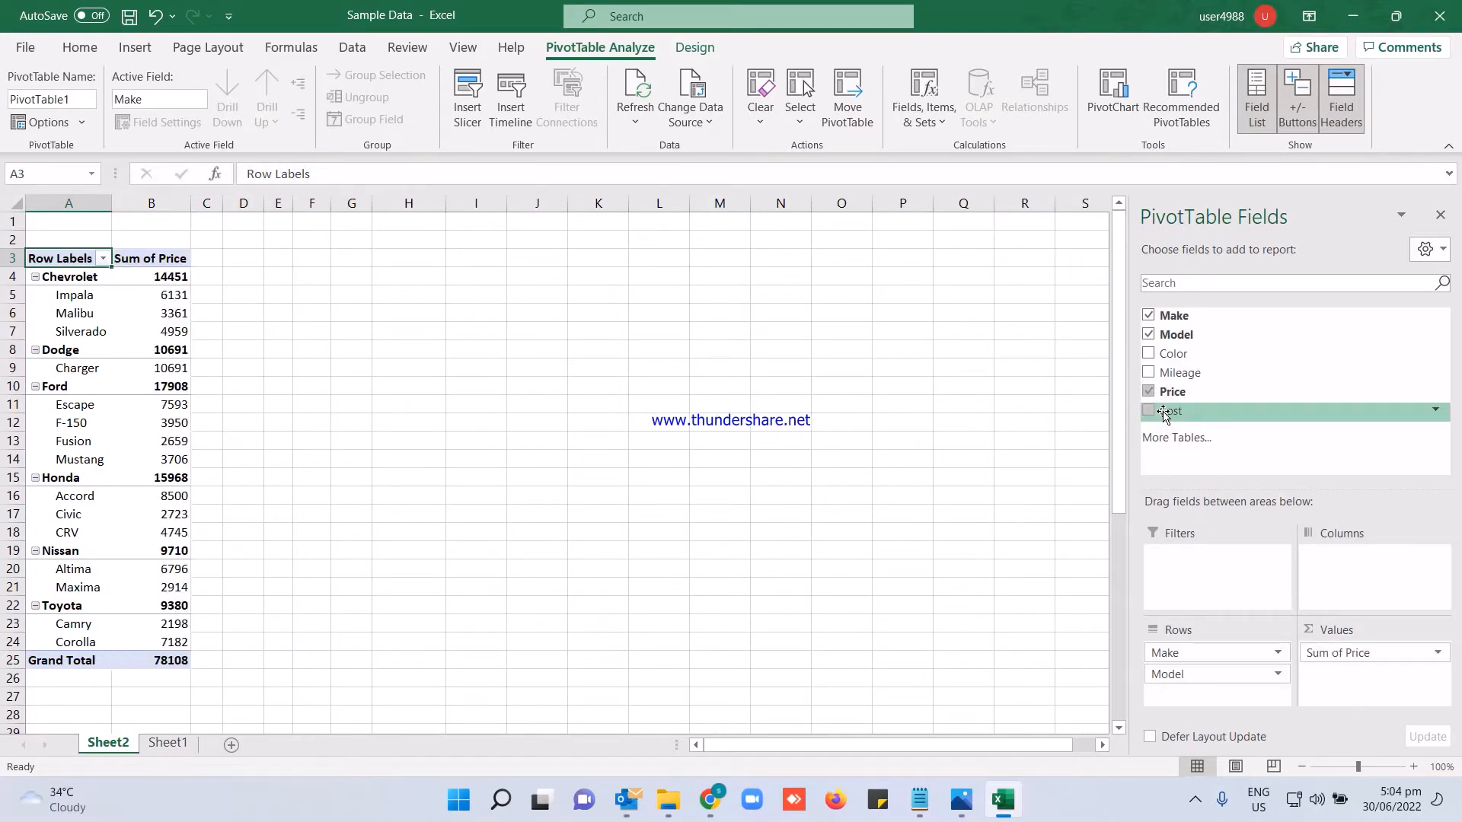
left_click_drag(1168, 411, 1357, 665)
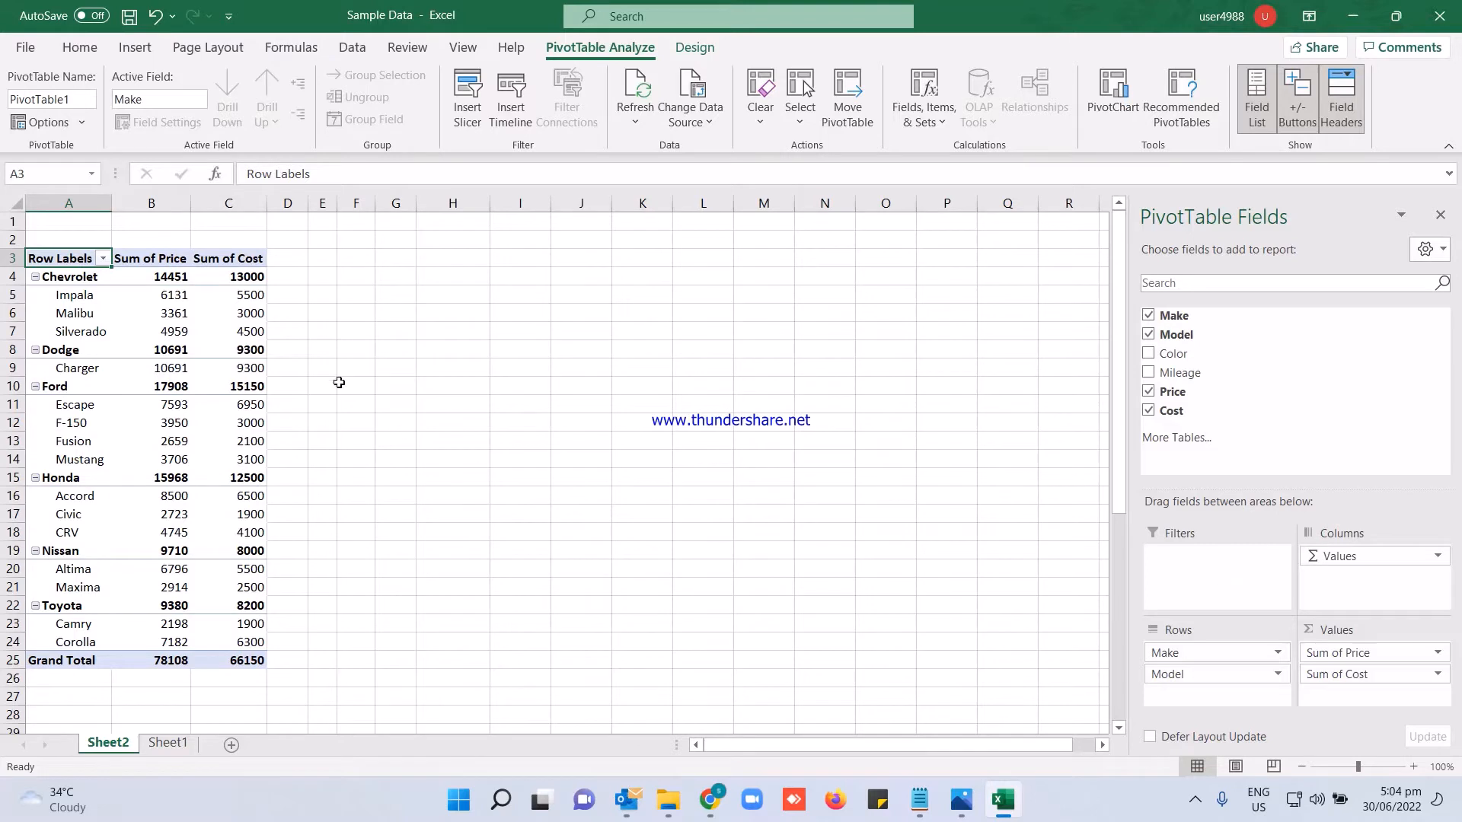
Add the count of Make ahead of the Price and Cost sums and remove Model from the rows.
mouse_move(195, 277)
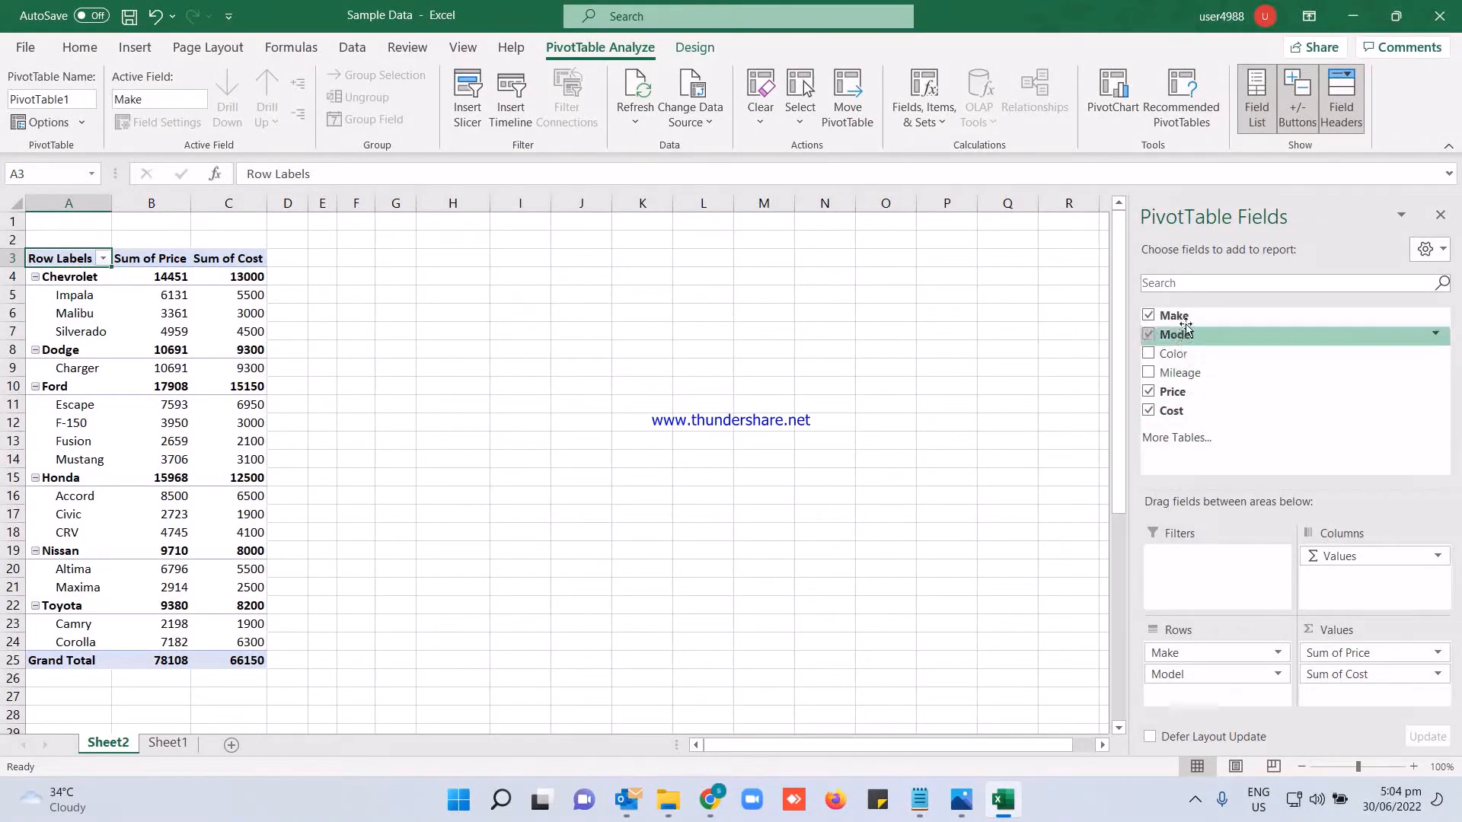
left_click_drag(1185, 316, 1339, 651)
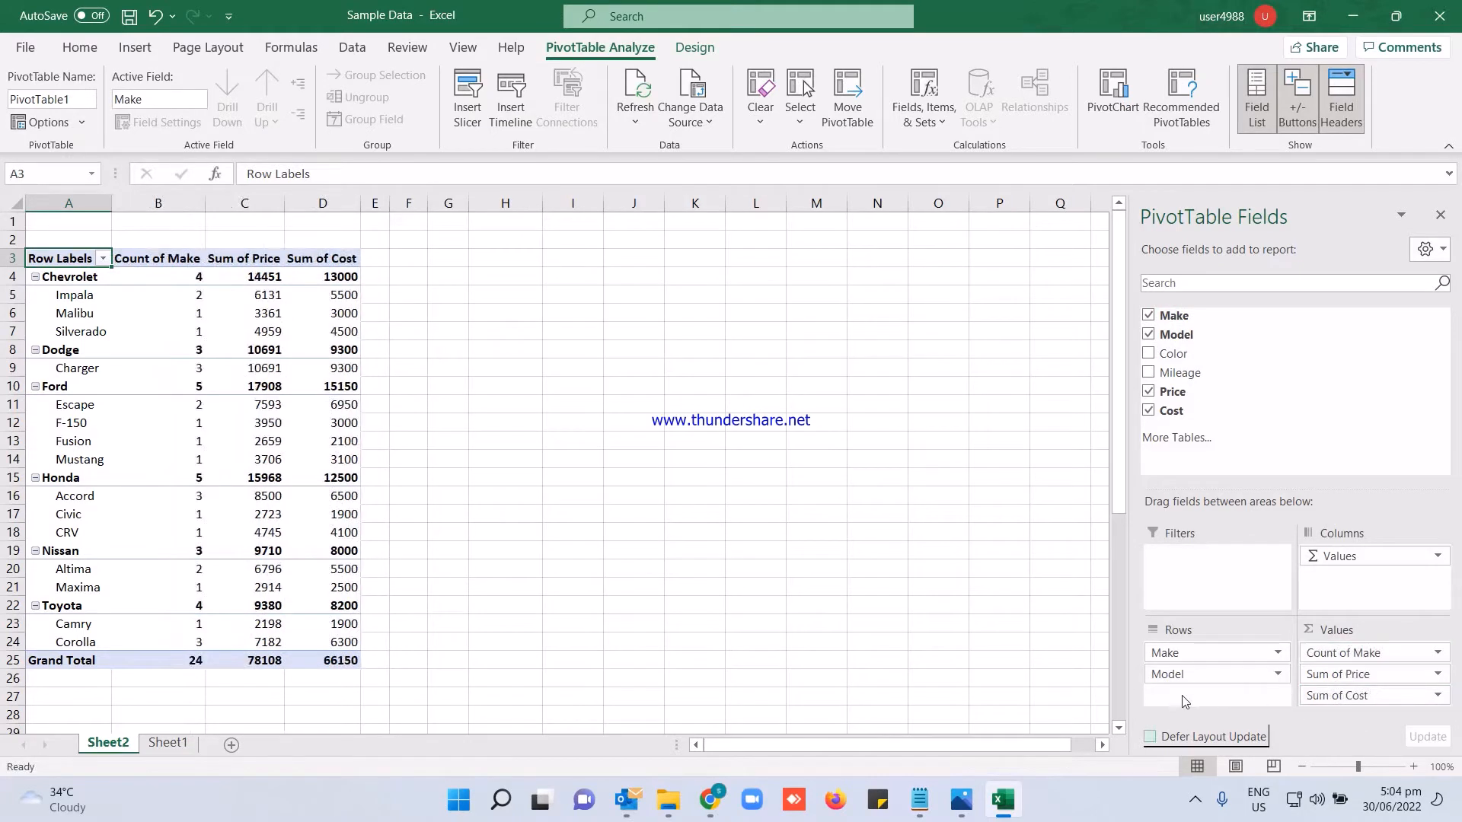
left_click_drag(1207, 674, 1281, 432)
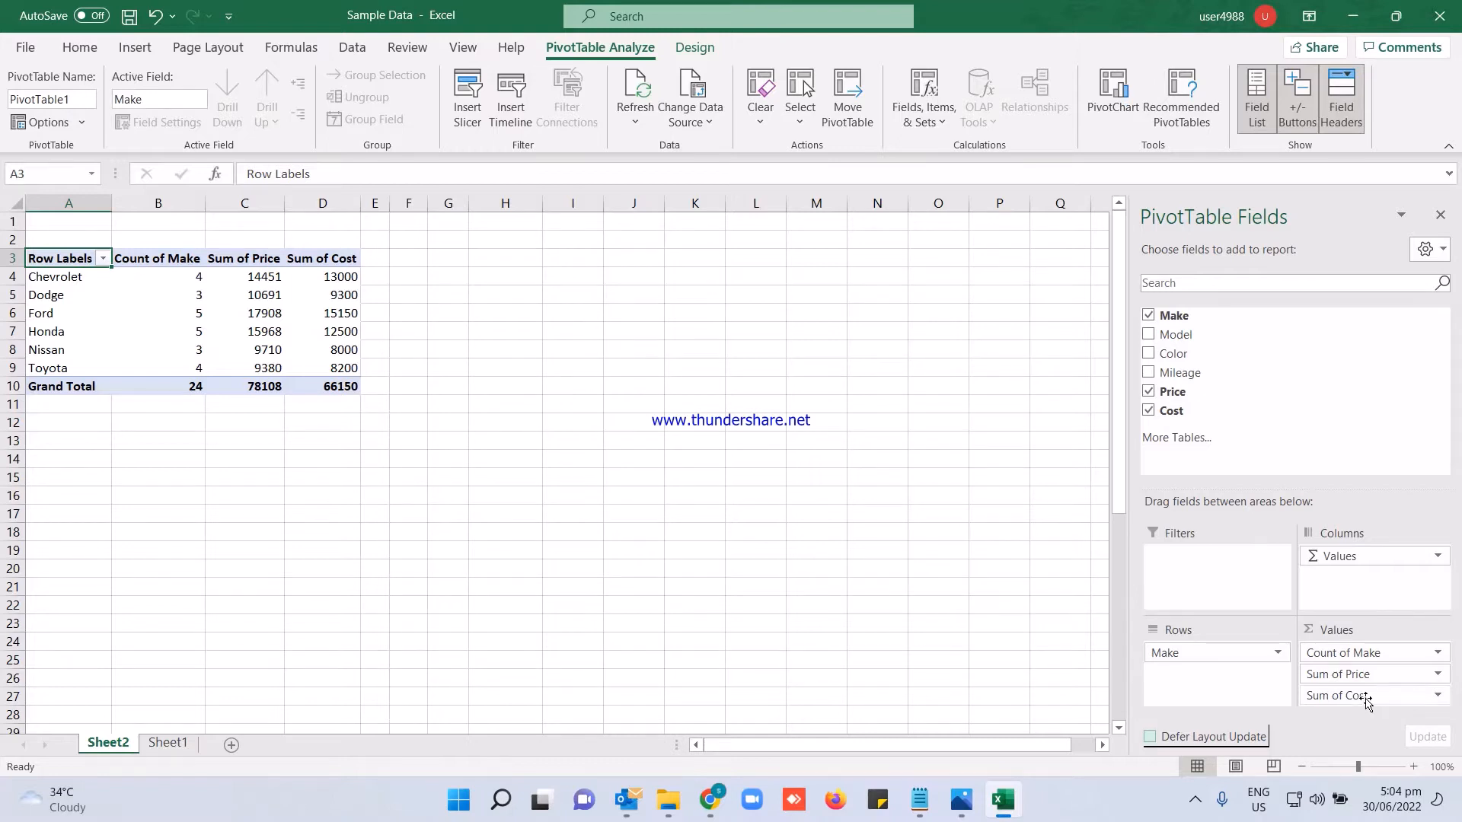
Start a calculated field for the PivotTable and name it Profit Margin.
left_click(943, 118)
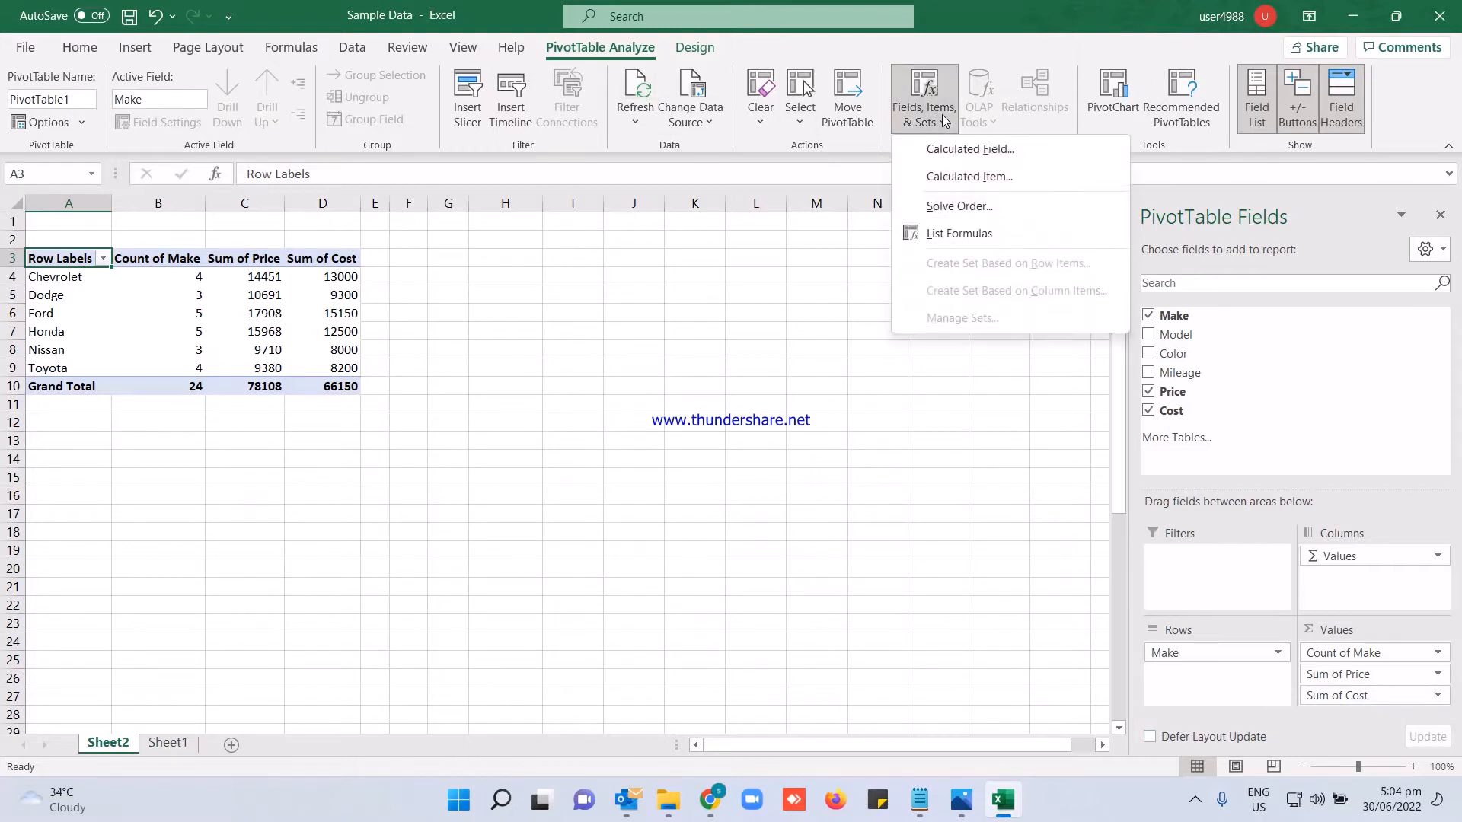
left_click(968, 149)
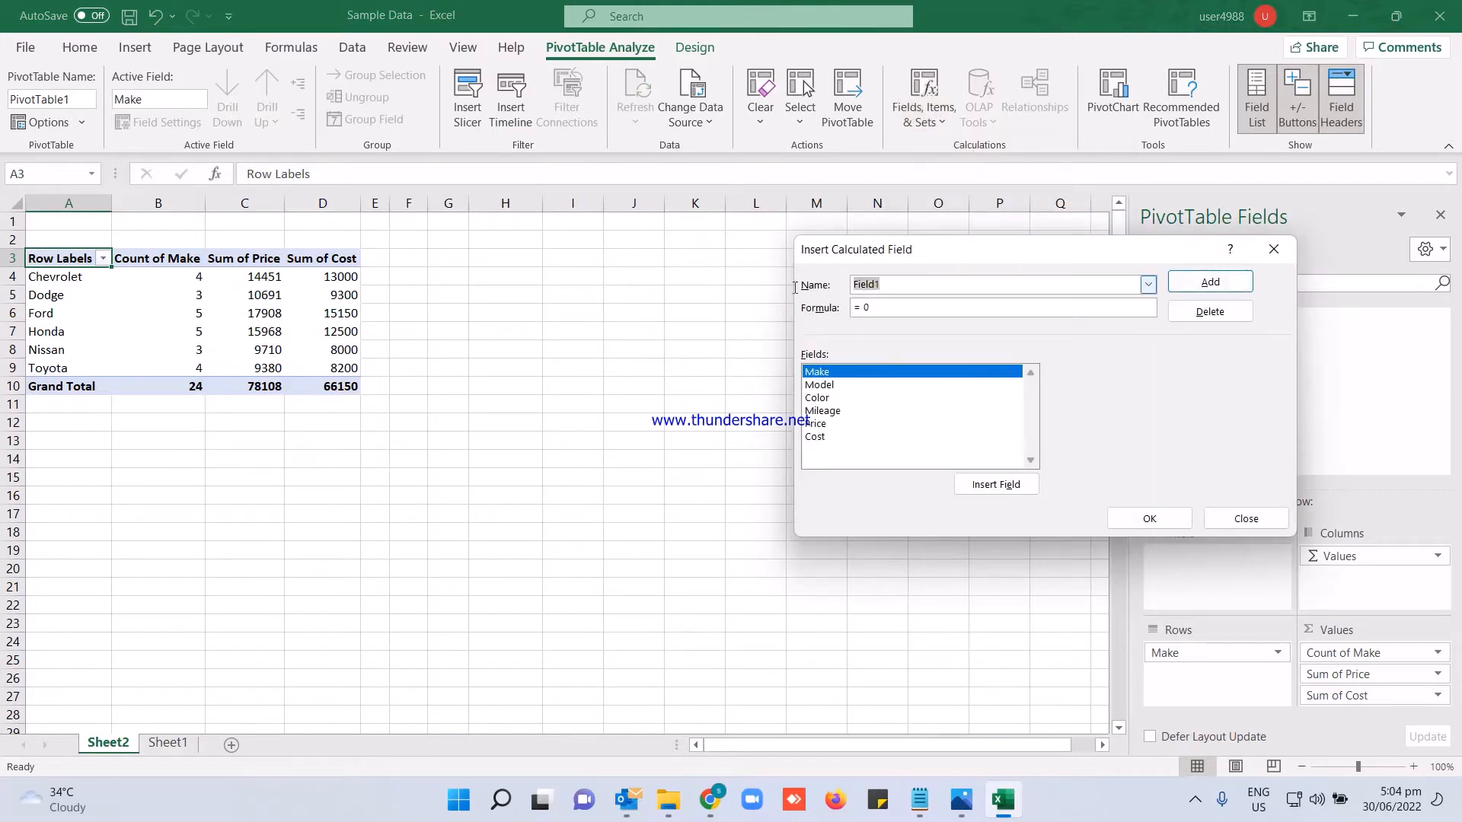
type("a")
key("BackSpace")
key("BackSpace")
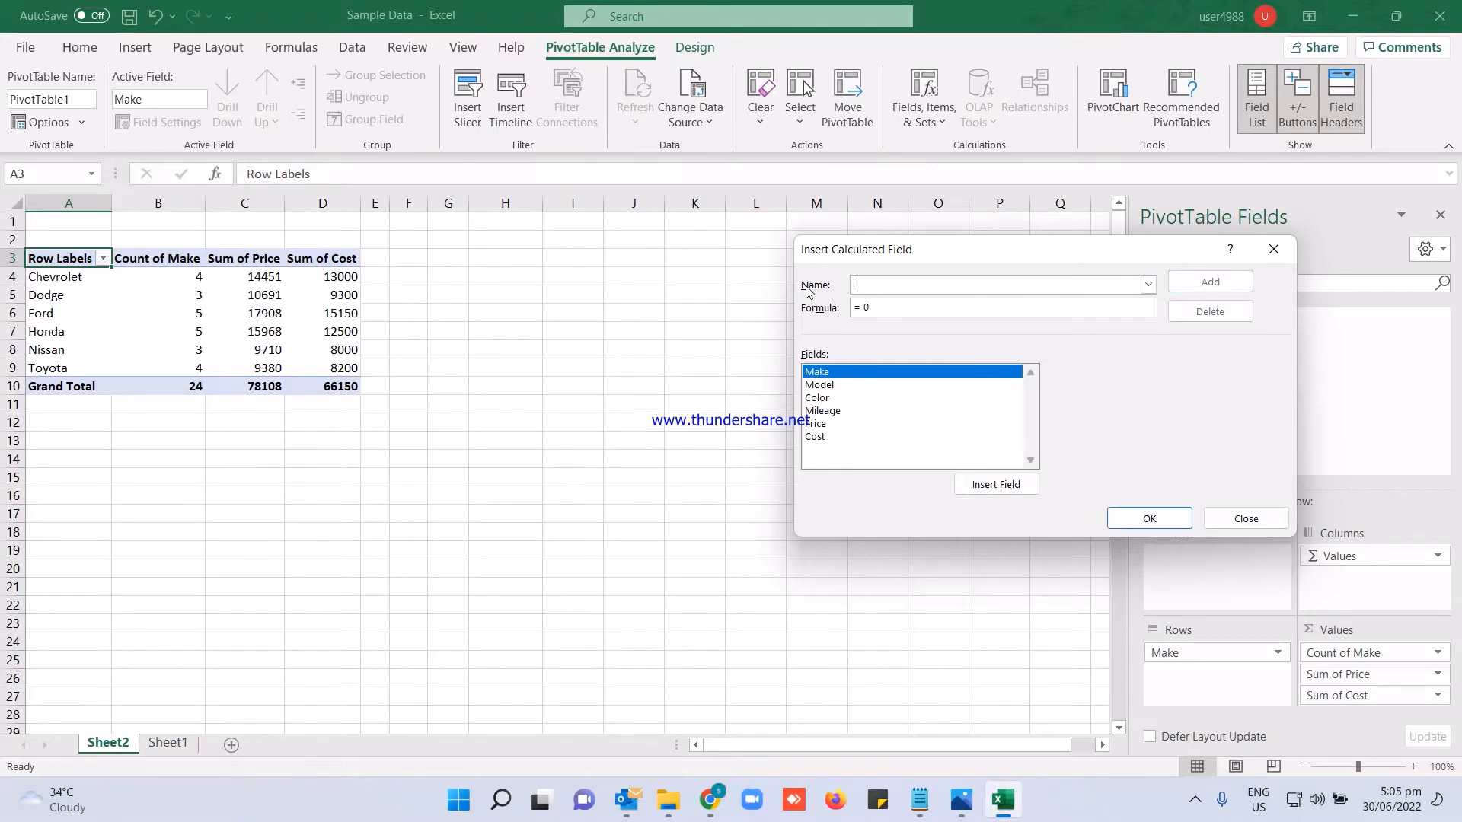
type("Profit Margin")
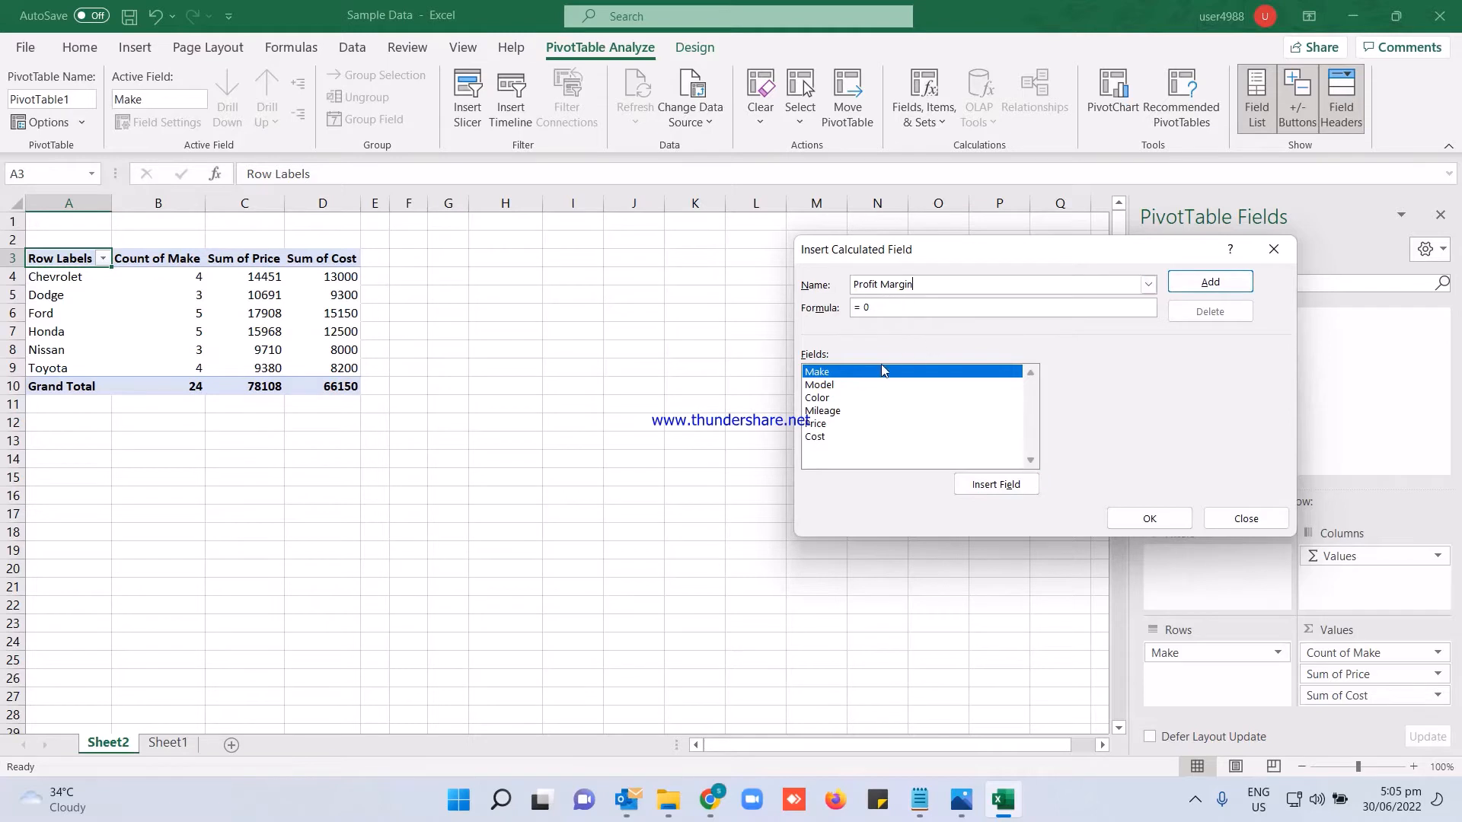
Define the Profit Margin formula as Price minus Cost and add the field to the PivotTable.
left_click(818, 424)
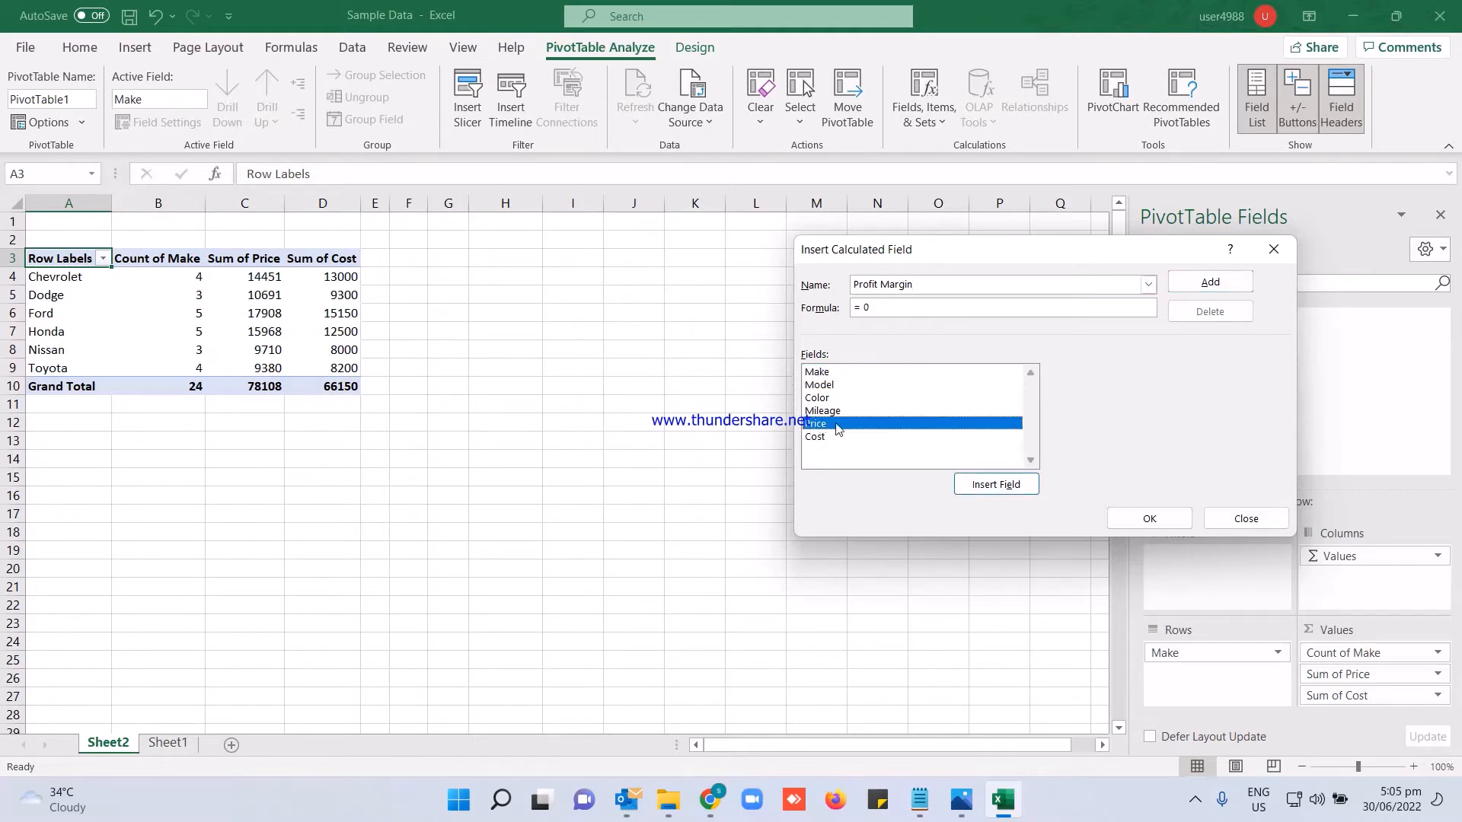
left_click(980, 487)
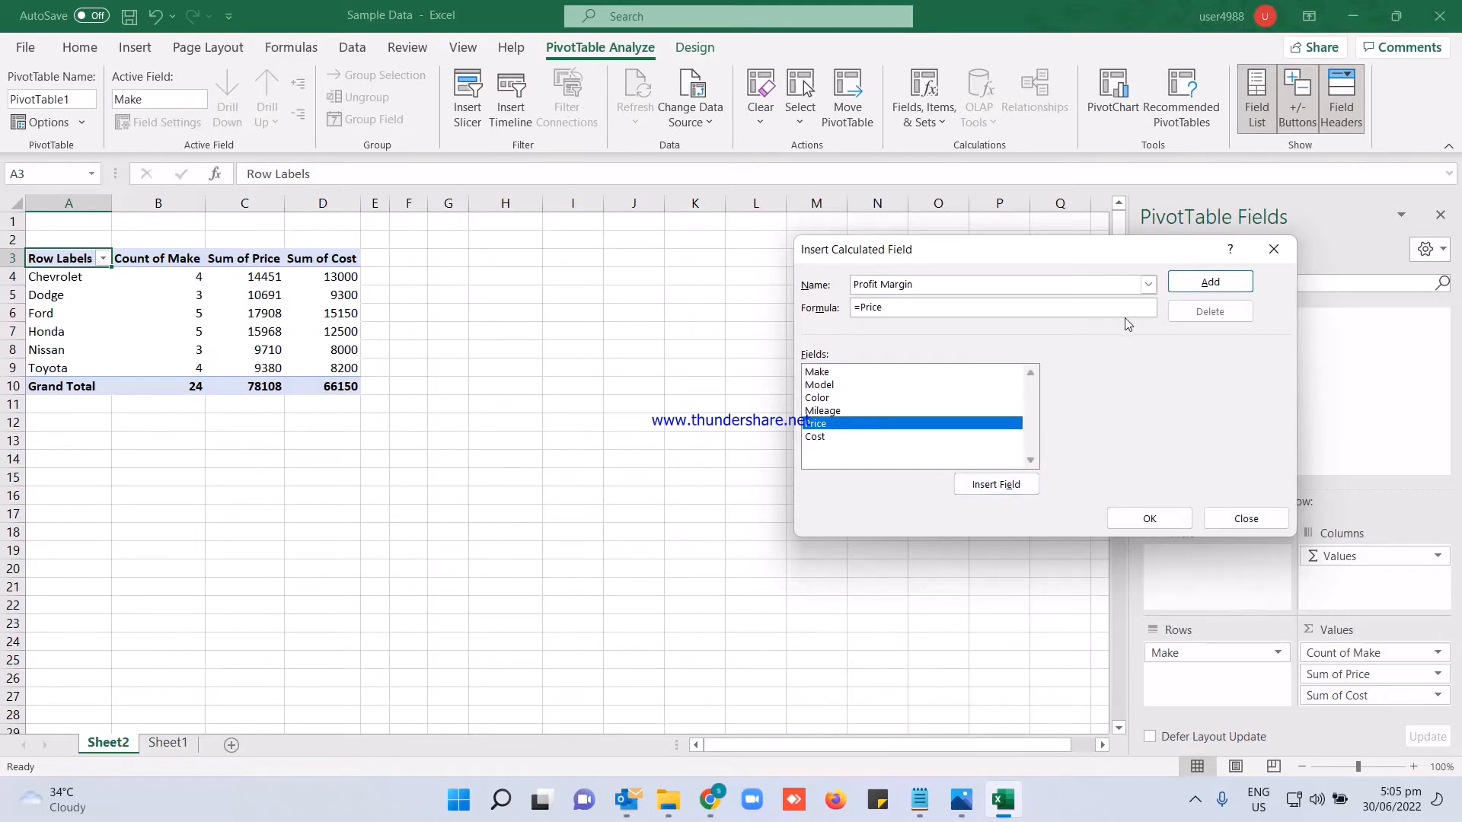
left_click(826, 437)
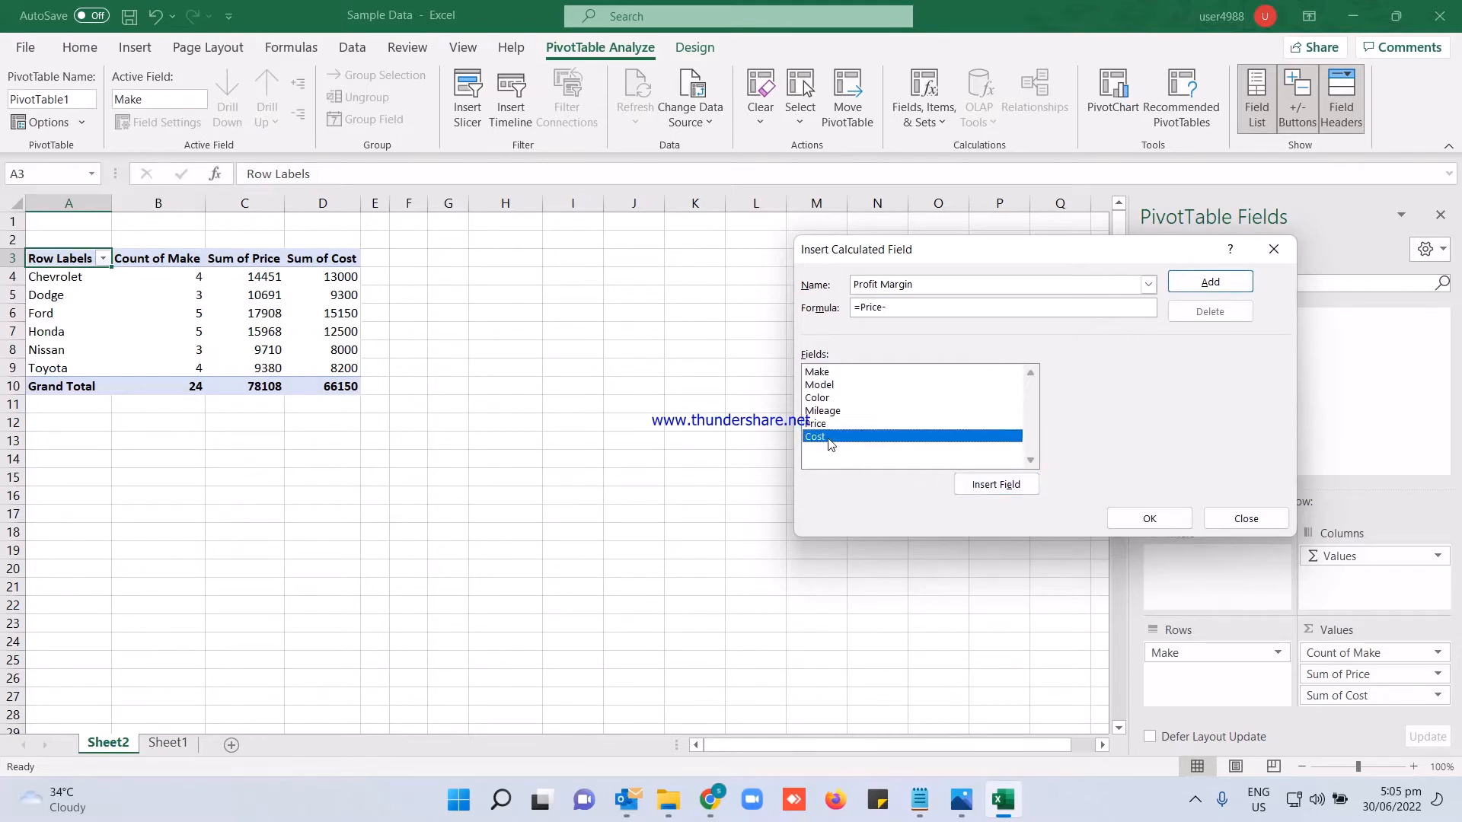
left_click(1026, 491)
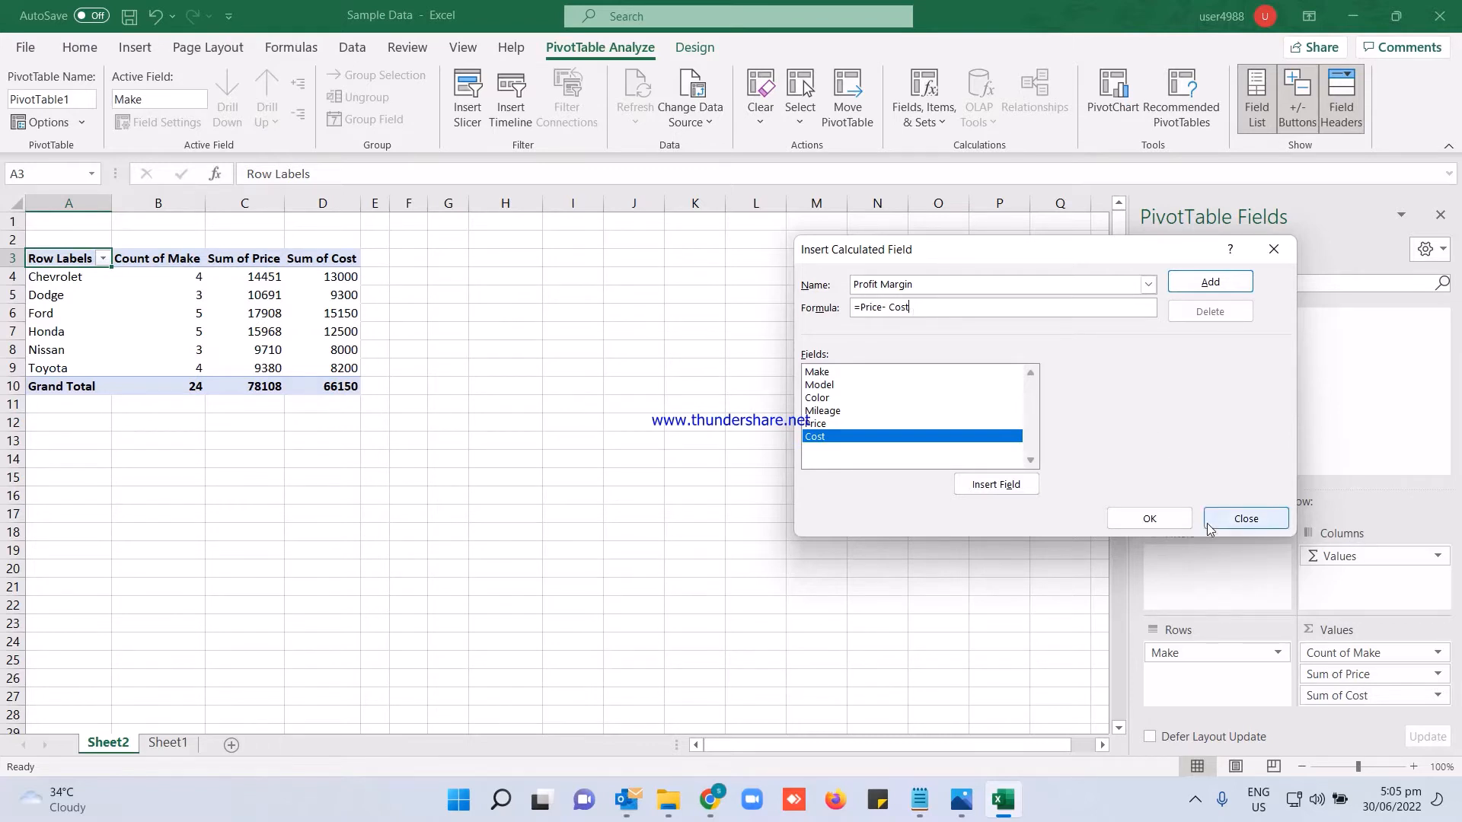
left_click(1178, 525)
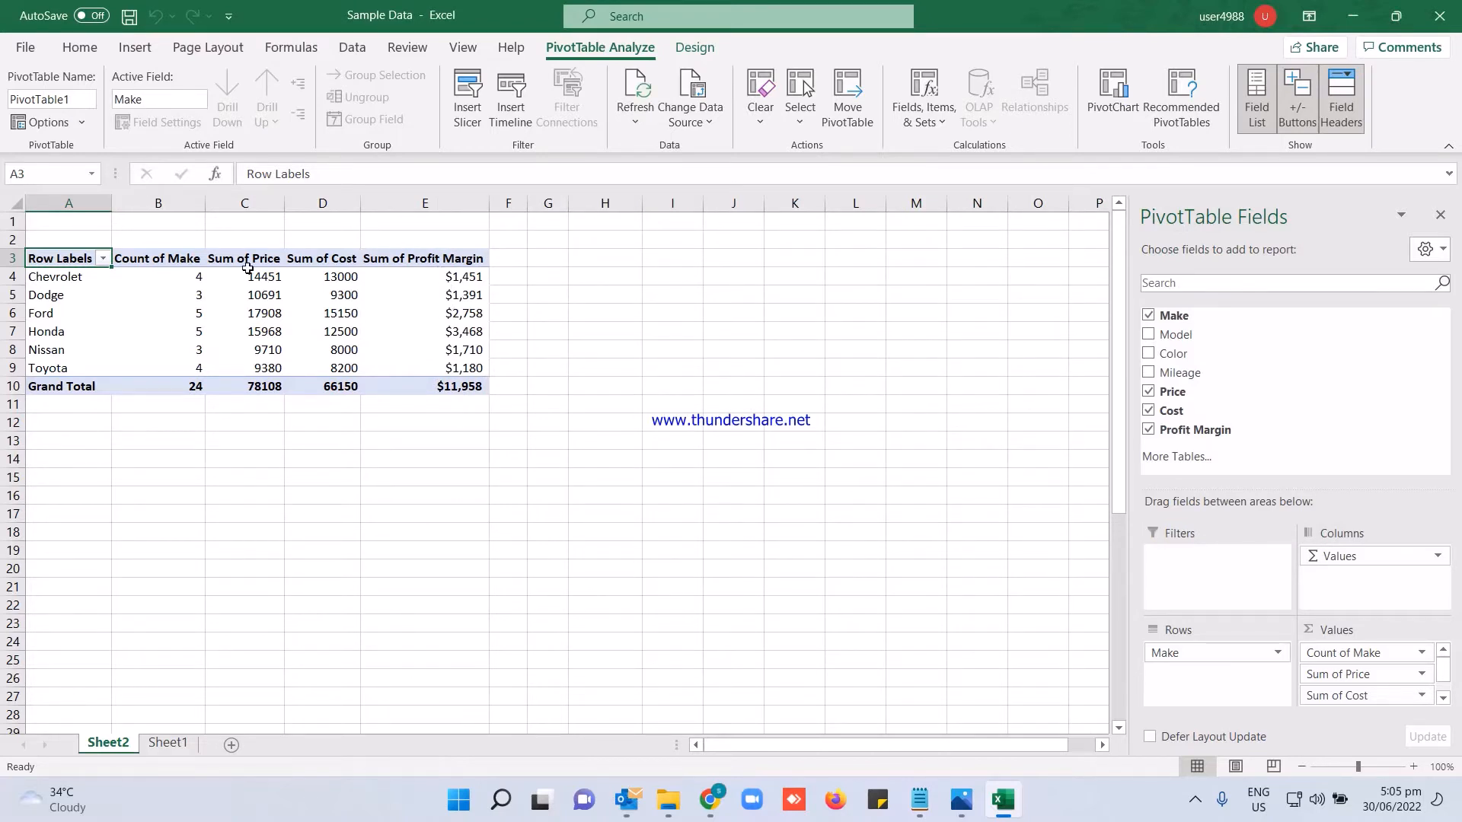
Empty the PivotTable by removing the Profit Margin, Cost, Price and Make fields.
left_click_drag(249, 283, 327, 280)
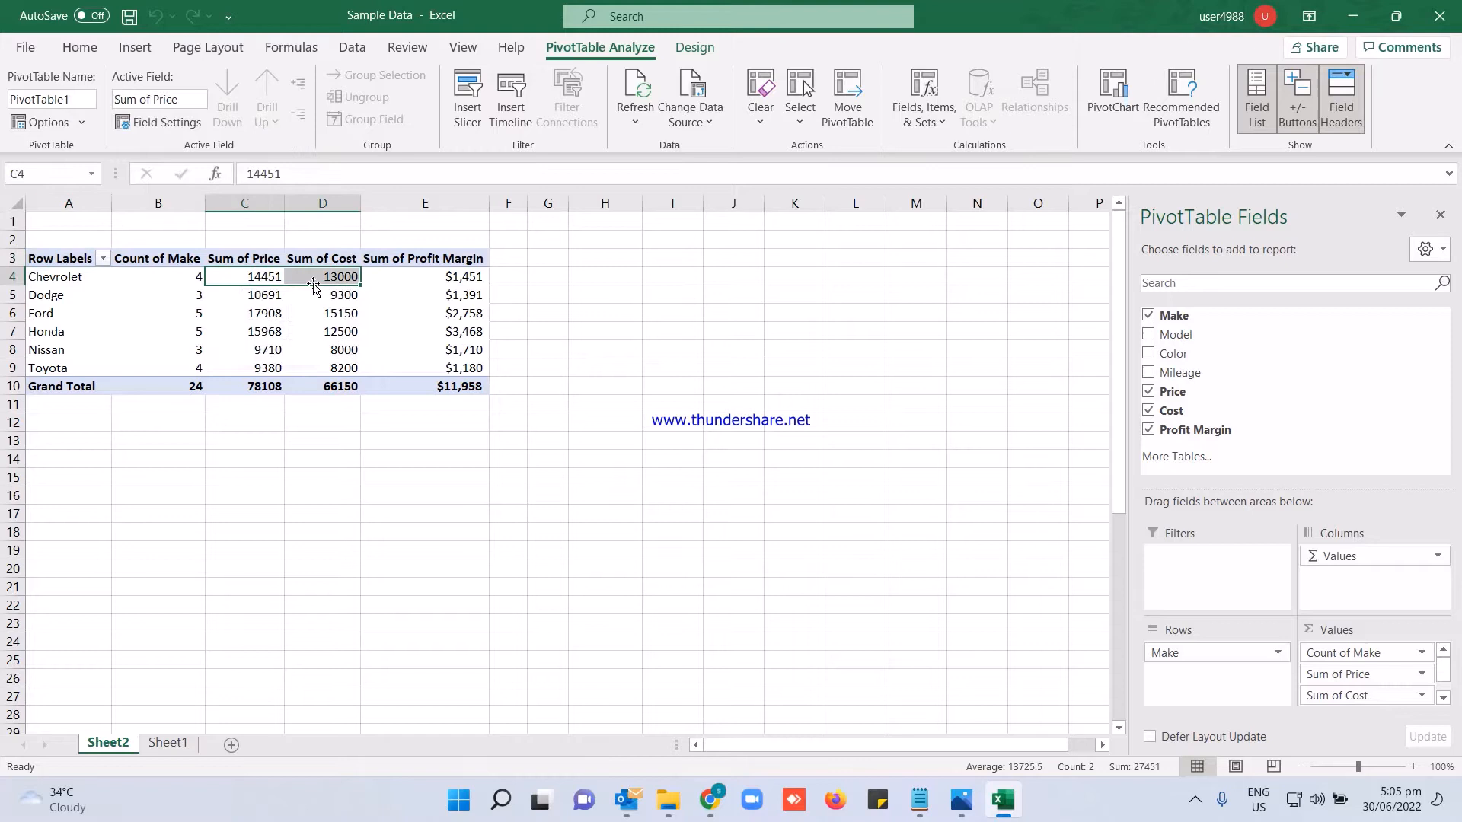
left_click(455, 278)
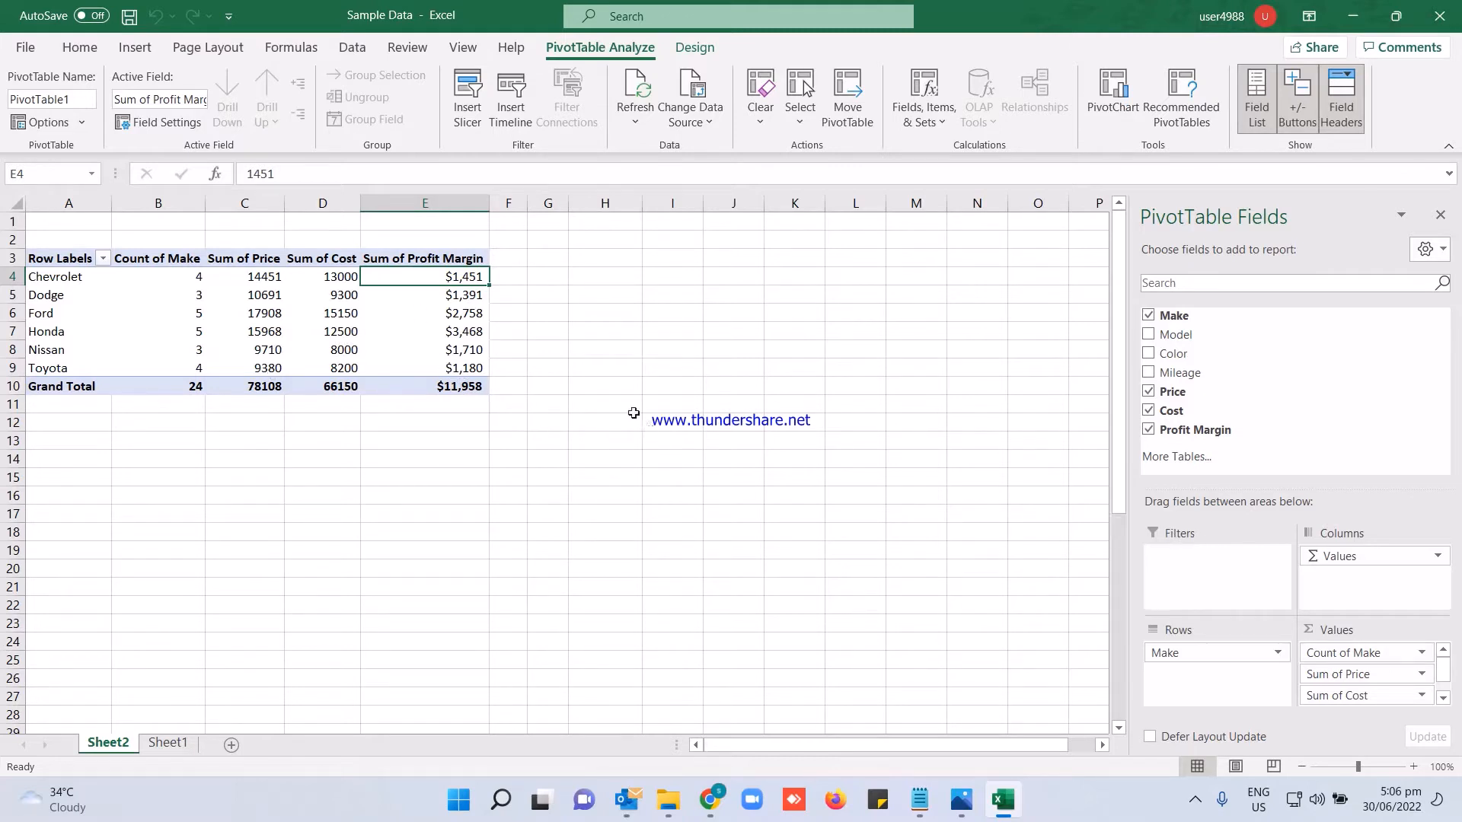
left_click(1148, 431)
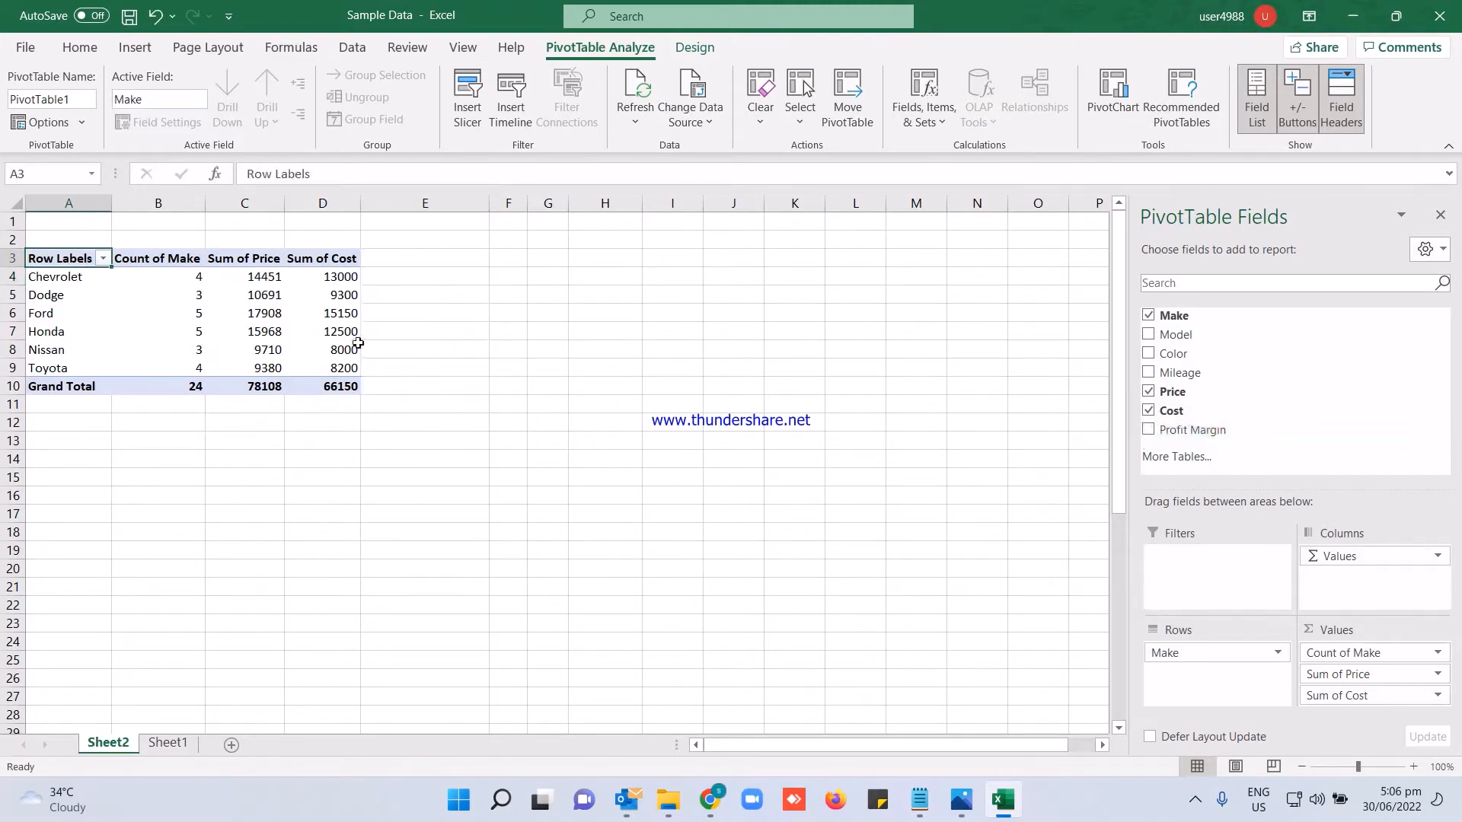
left_click(1148, 411)
left_click(1149, 392)
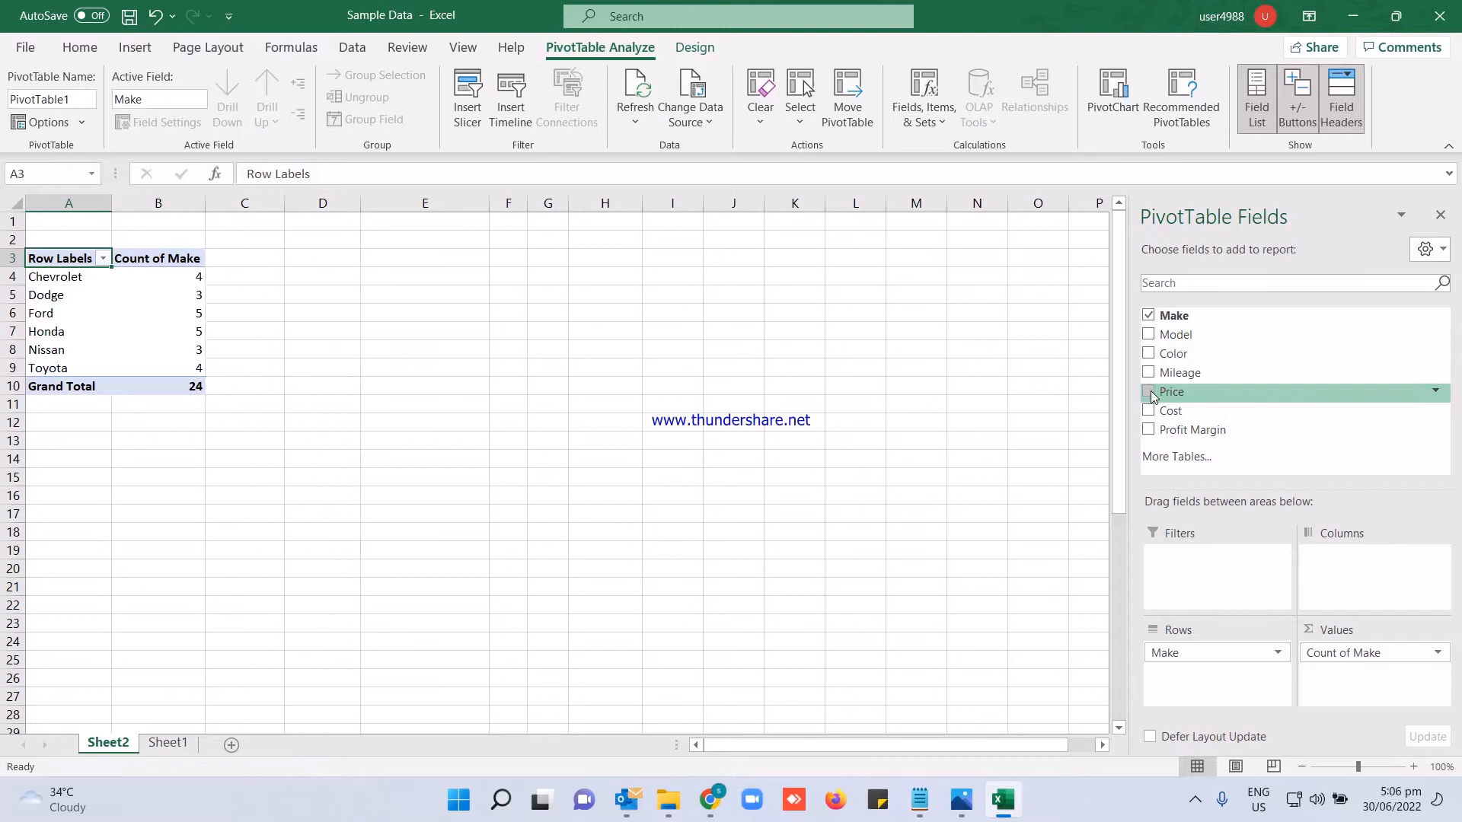
left_click(1148, 316)
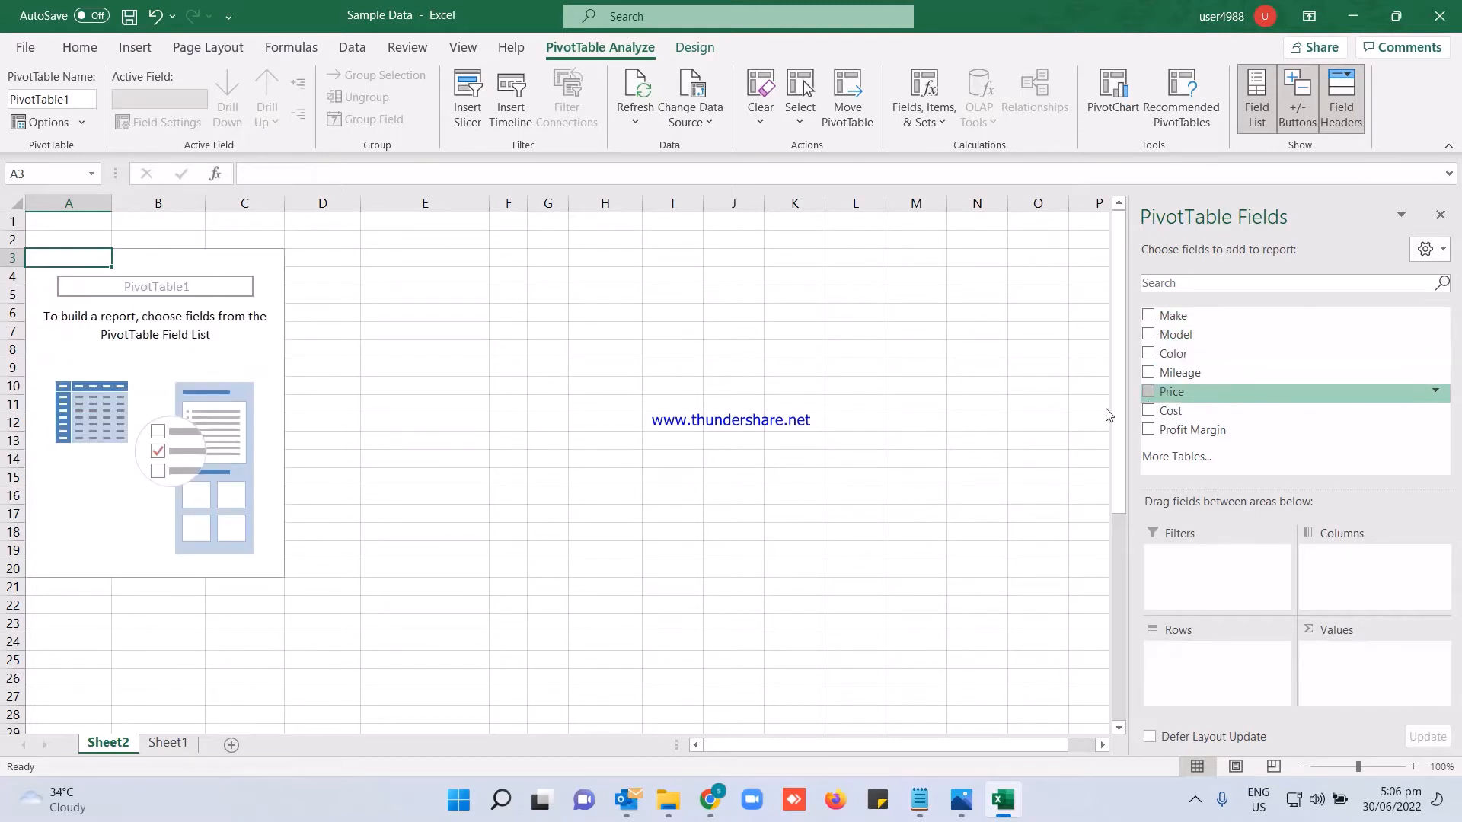
Lay out the PivotTable with Make in the rows, Color in the columns and the count of Make as values.
left_click_drag(1172, 316, 1203, 659)
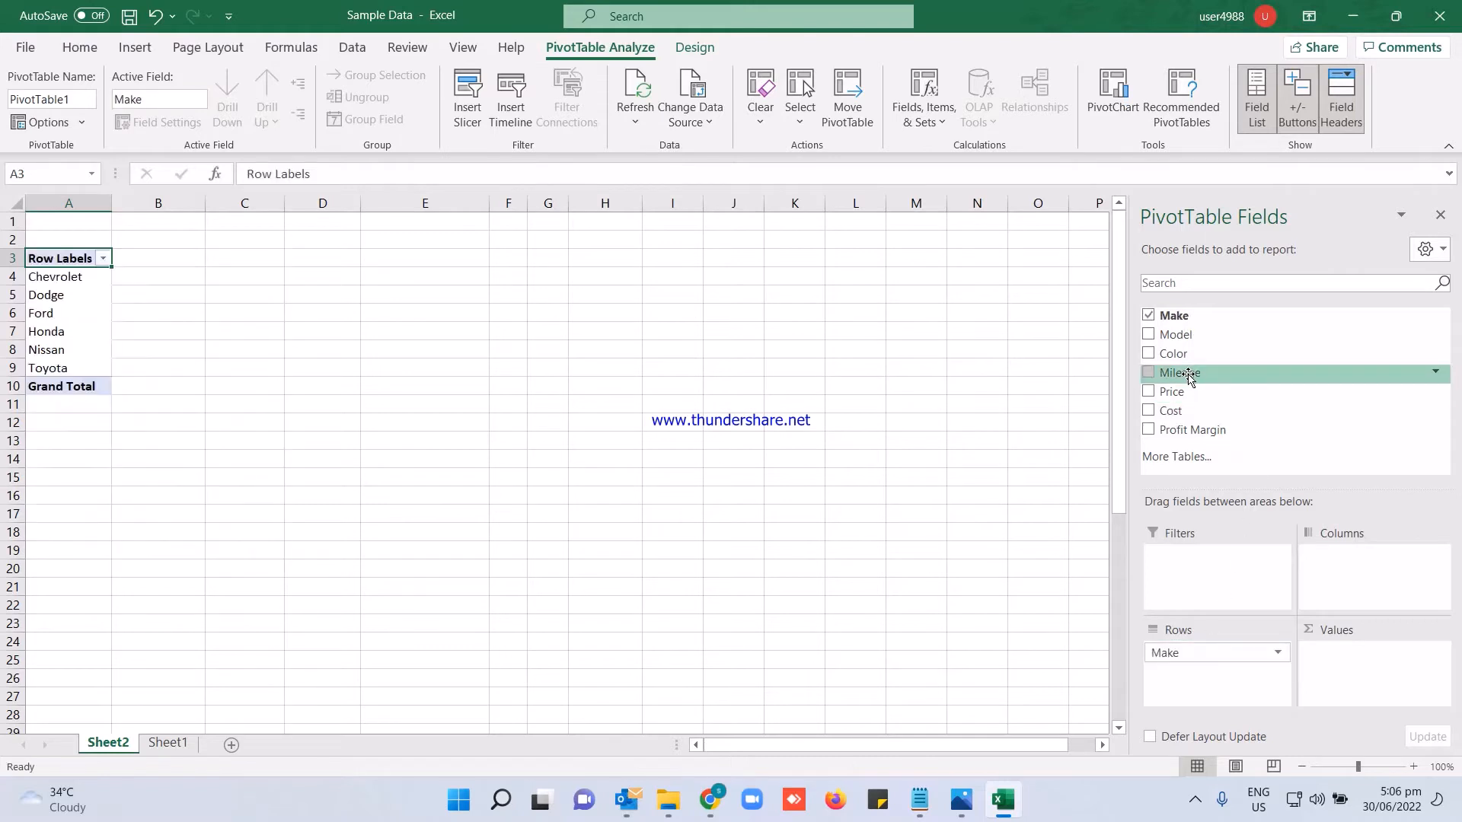
left_click_drag(1173, 354, 1334, 583)
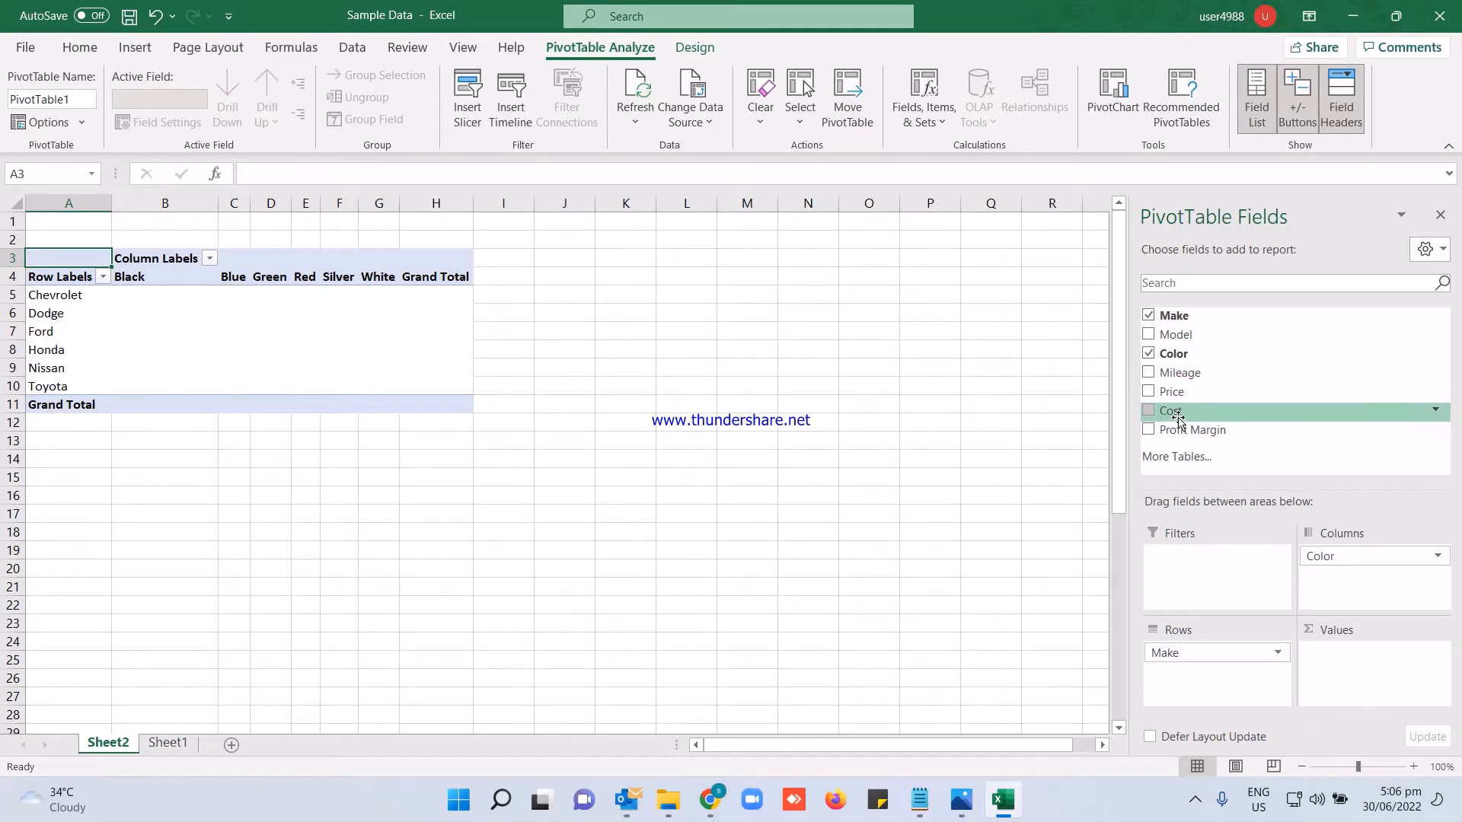
left_click_drag(1174, 318, 1359, 674)
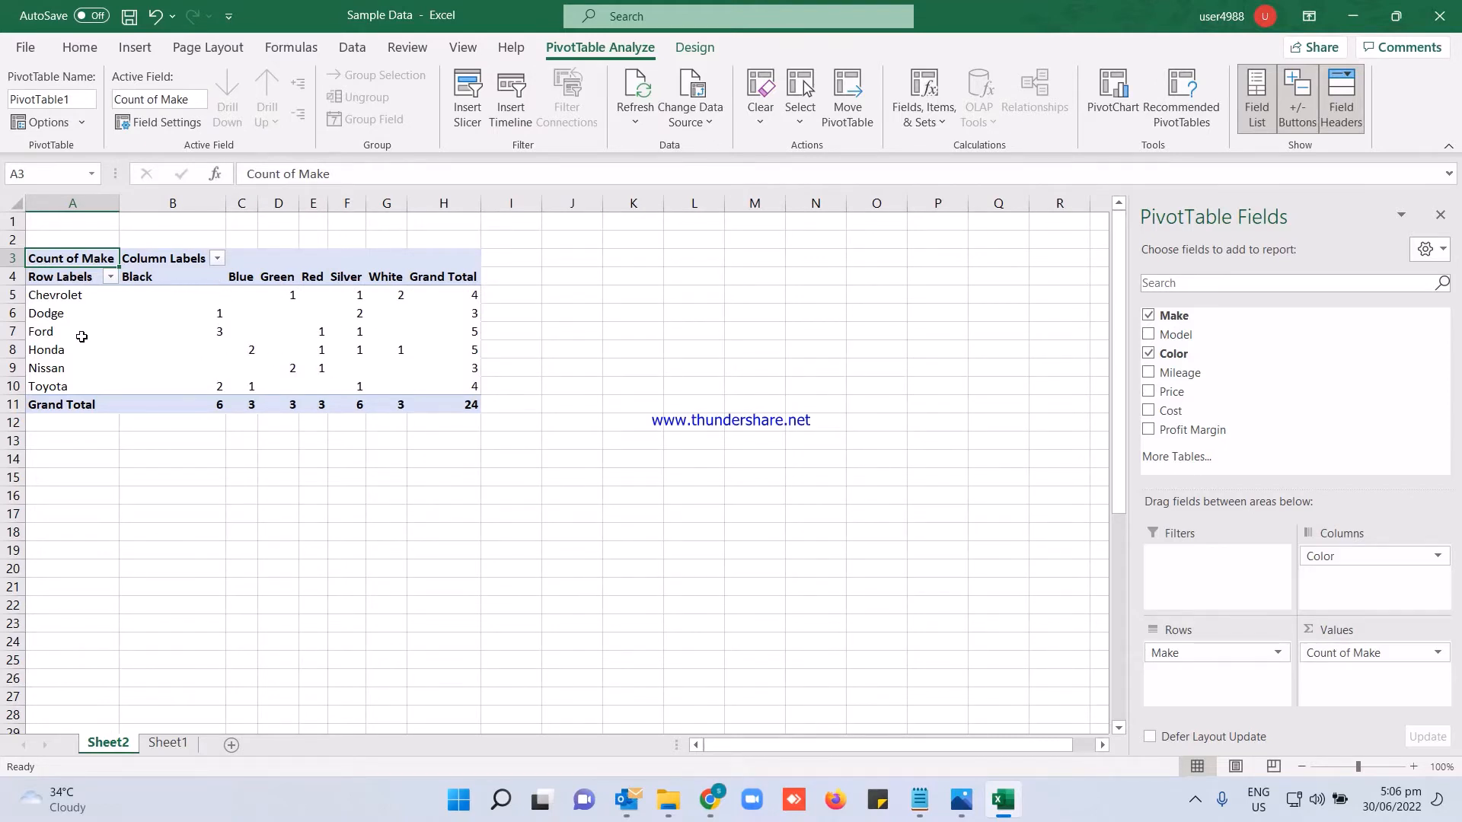
mouse_move(222, 339)
mouse_move(328, 336)
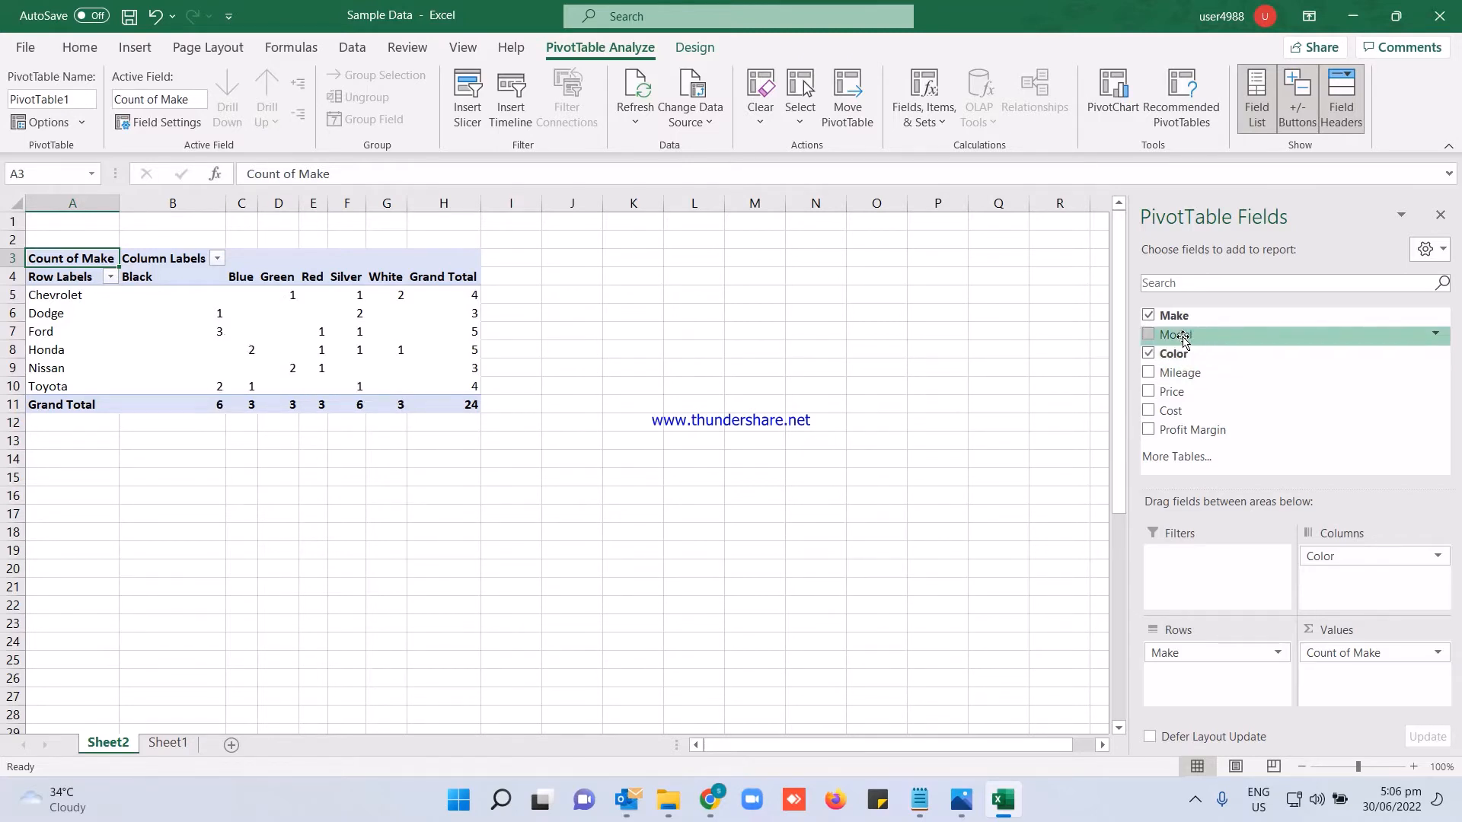
Add Model beneath Make in the rows, try it under Color in the columns, and return it to the rows.
left_click_drag(1204, 340, 1228, 690)
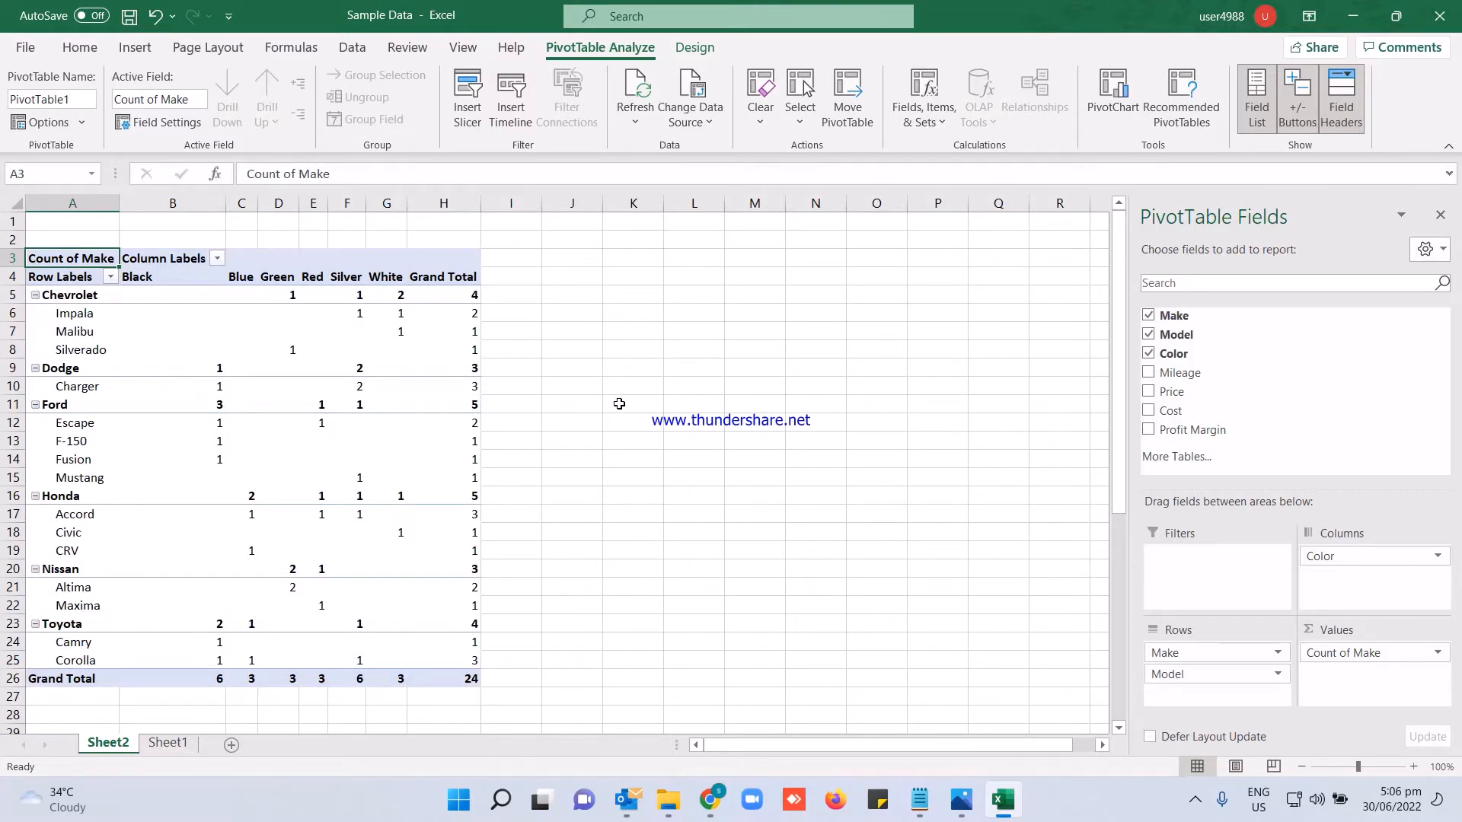
left_click_drag(1188, 674, 1337, 599)
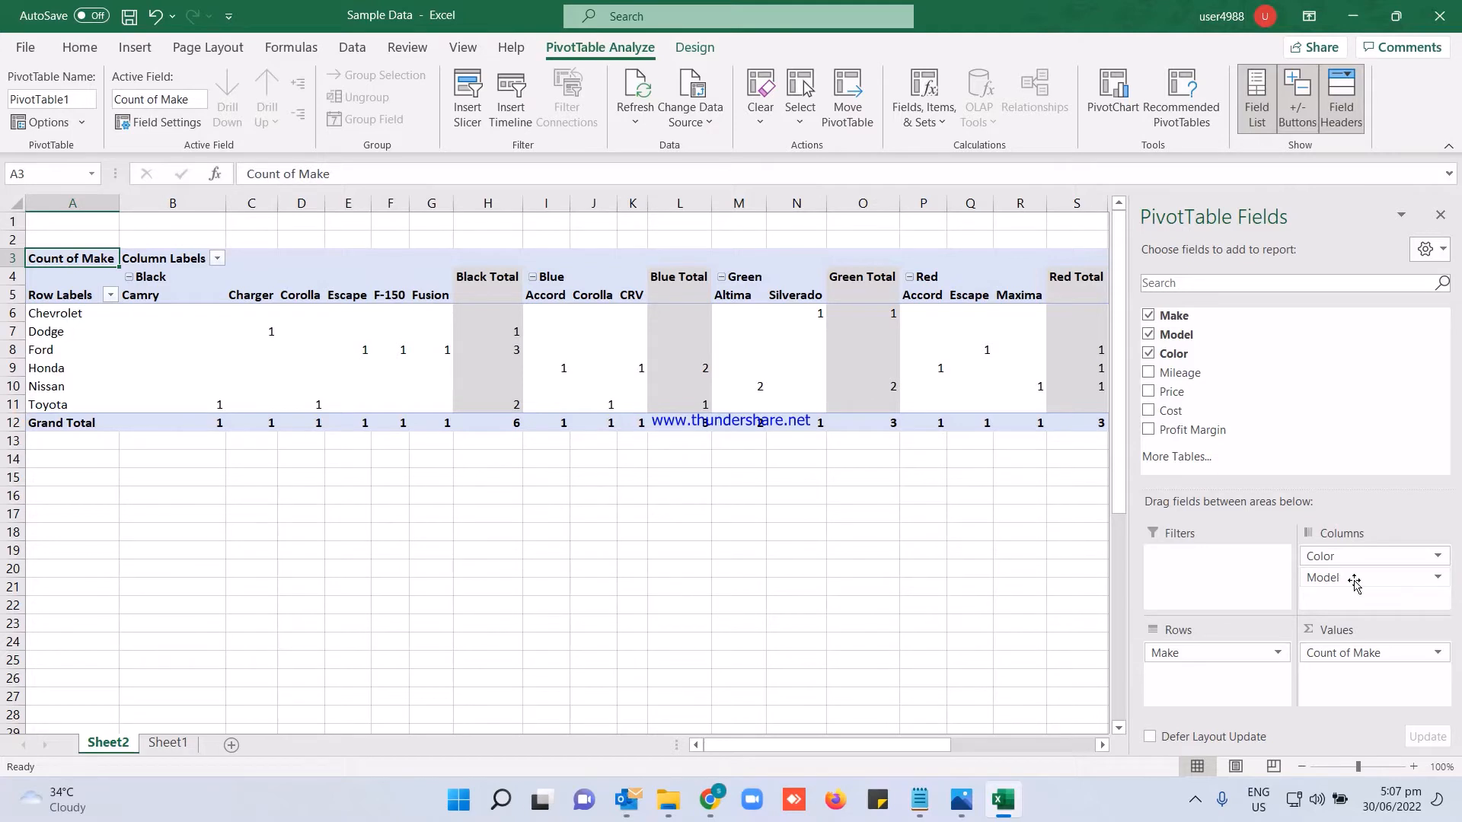
left_click_drag(1354, 582, 1192, 680)
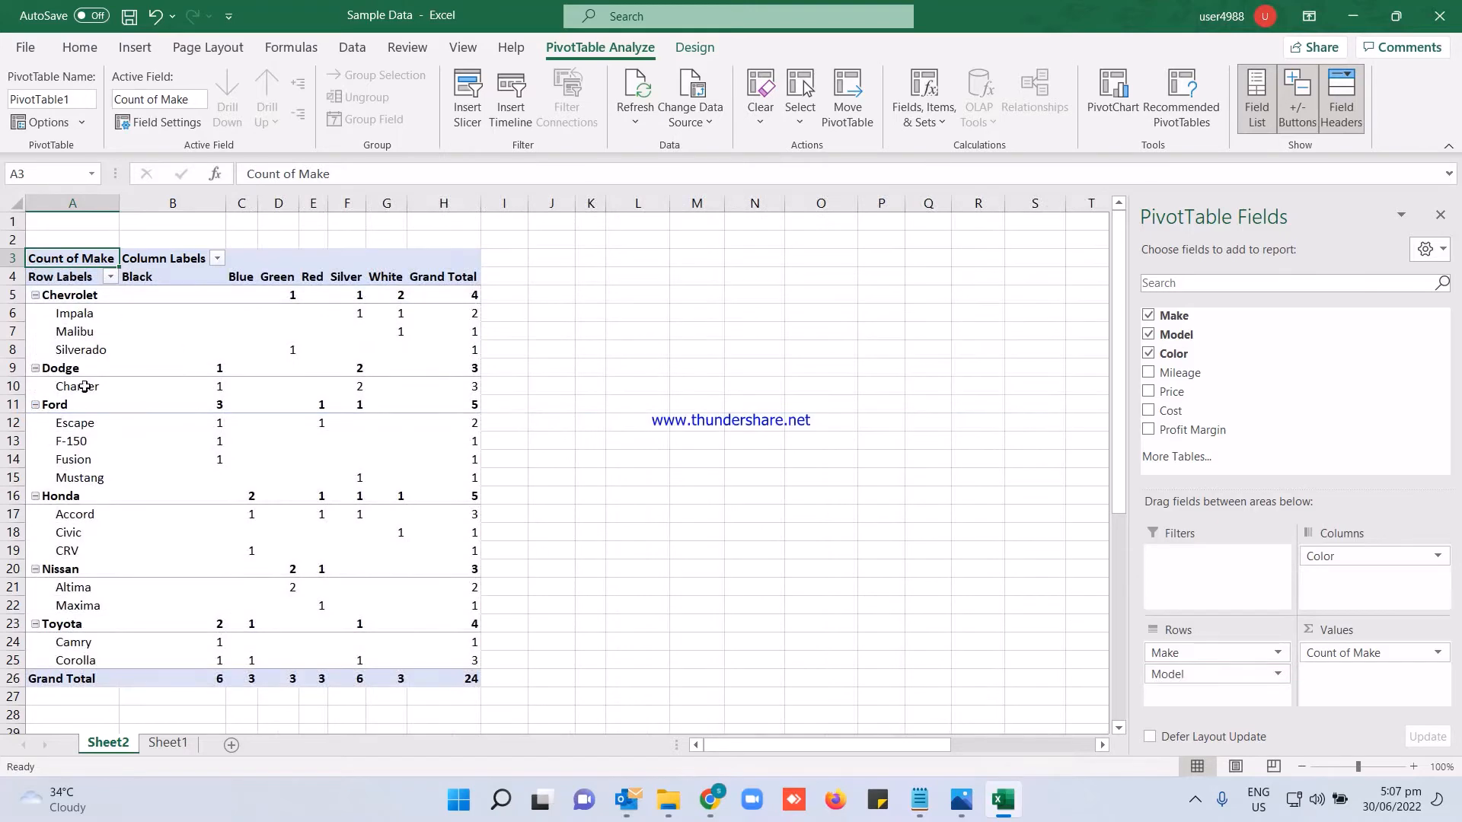
Collapse the Chevrolet and Dodge groups and expand them again.
left_click(35, 295)
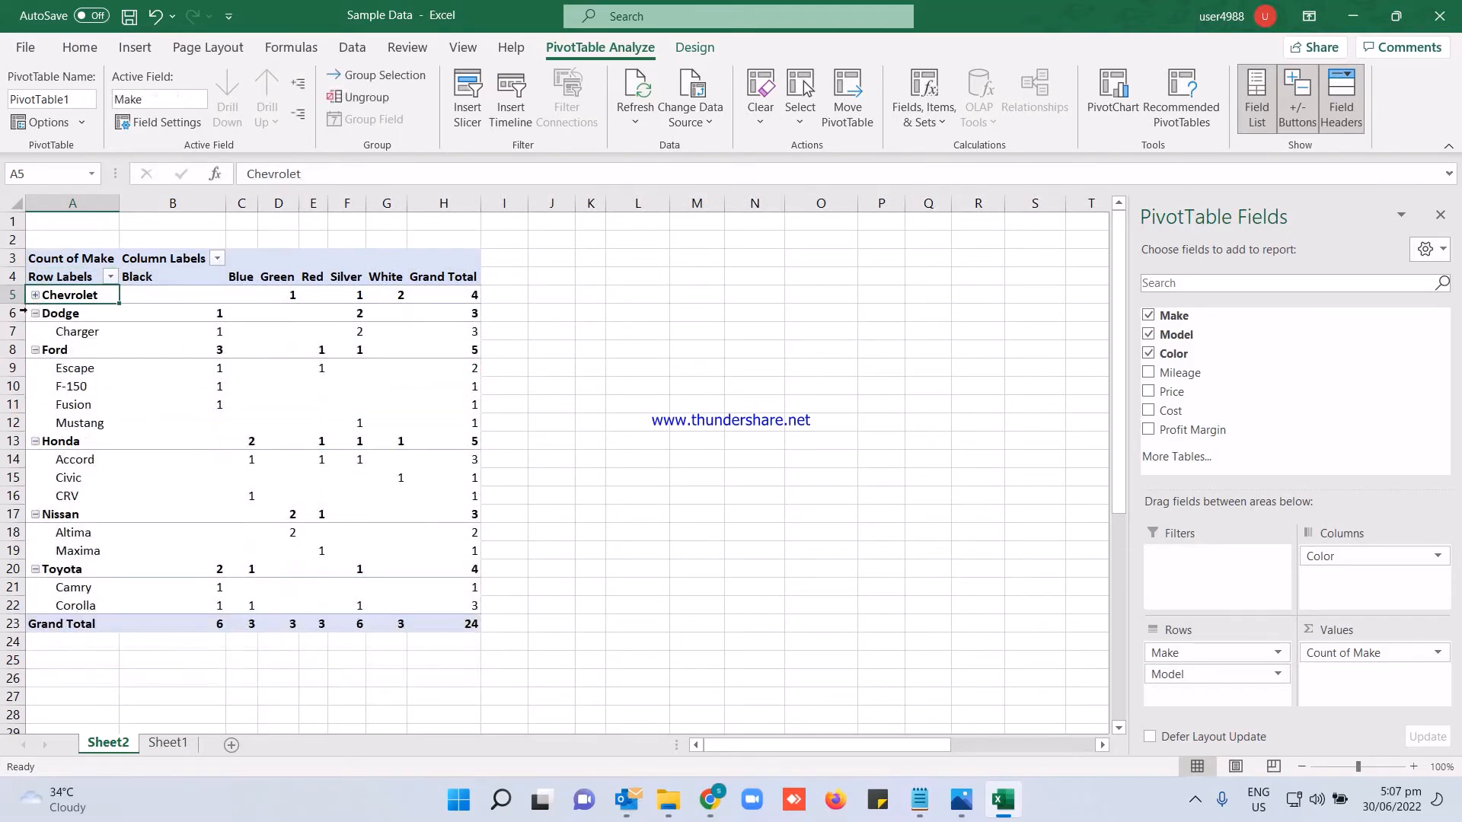
left_click(35, 313)
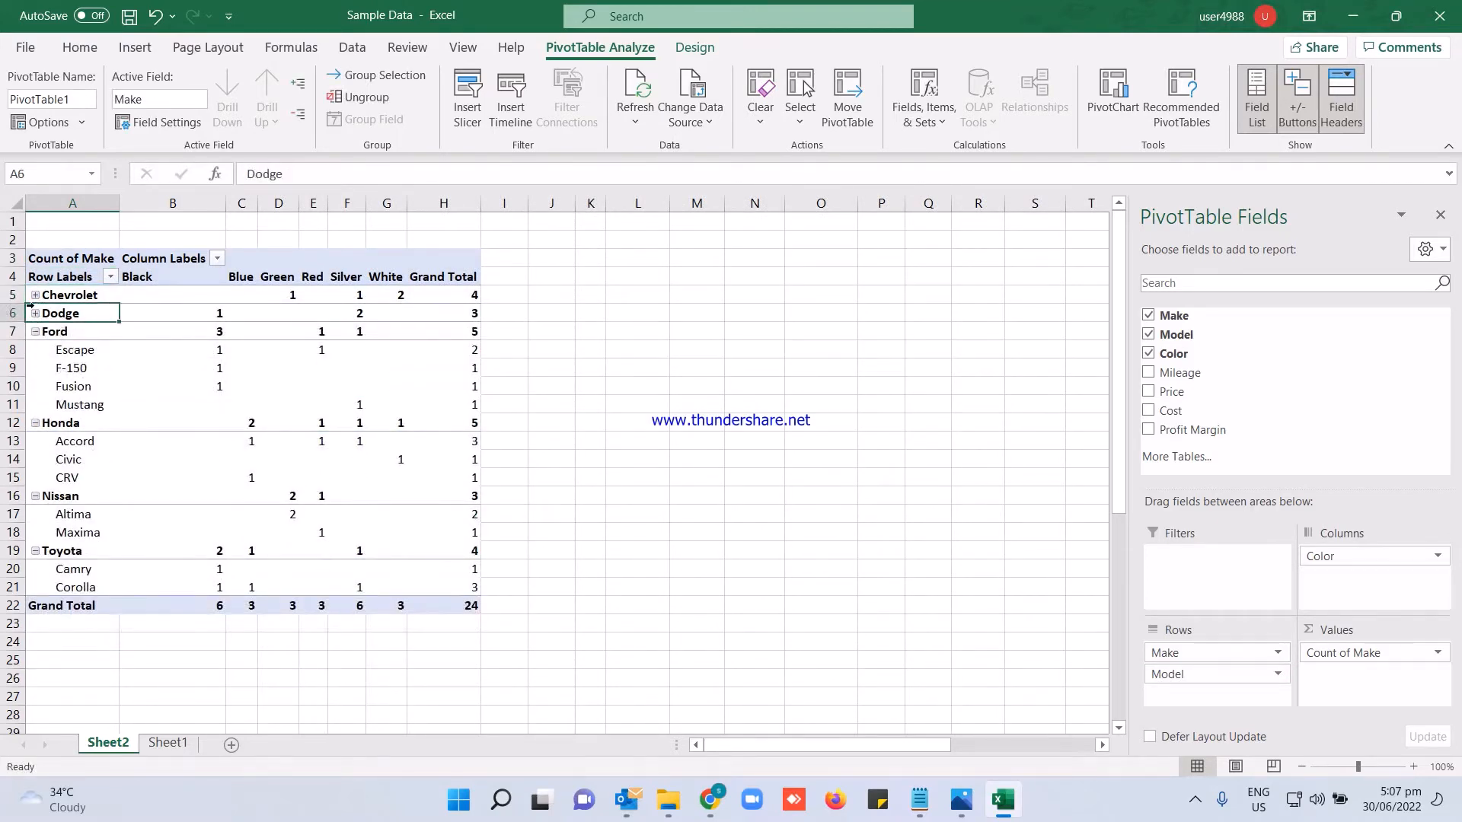
left_click(35, 295)
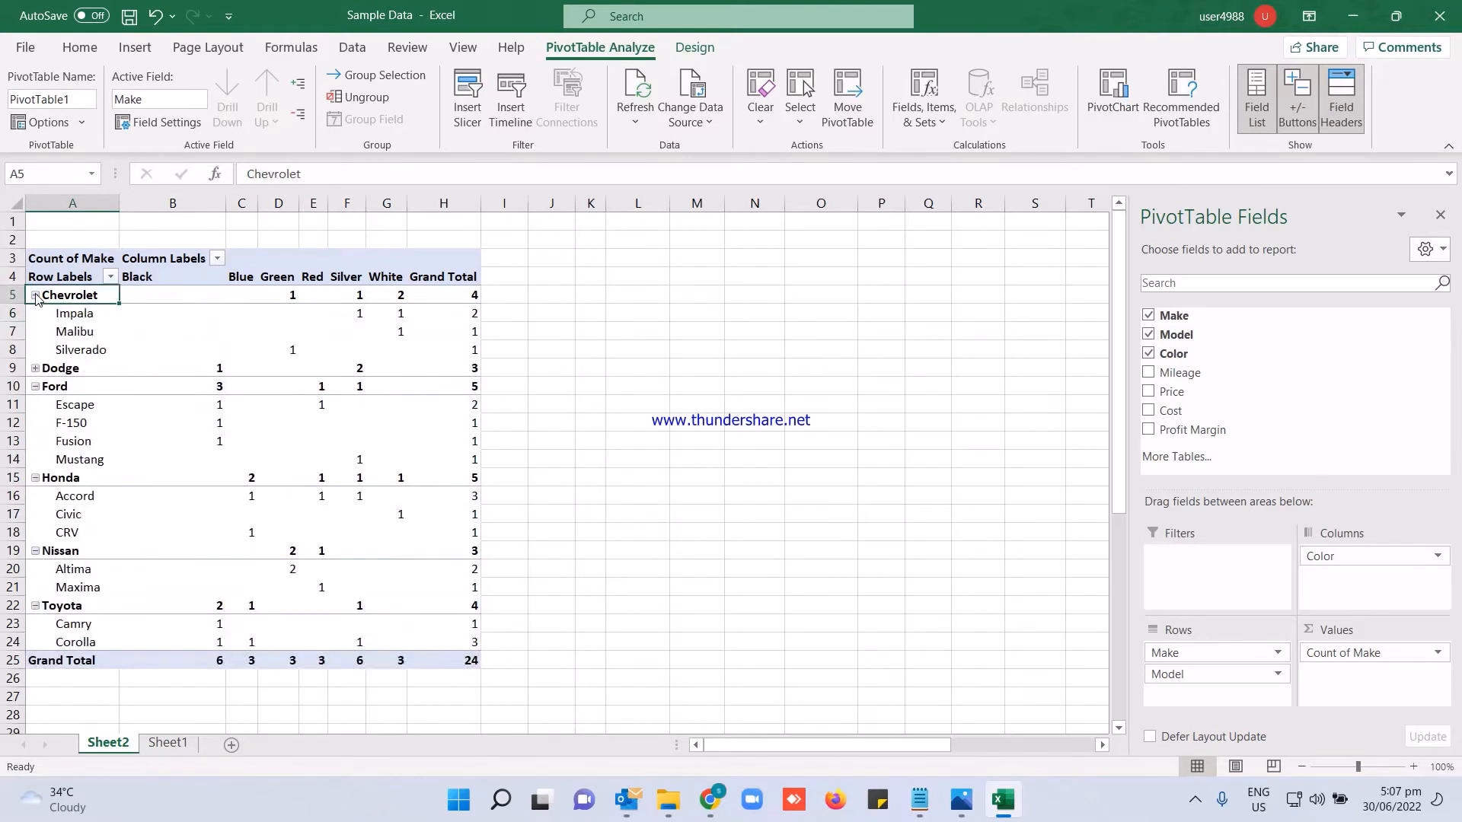
left_click(35, 369)
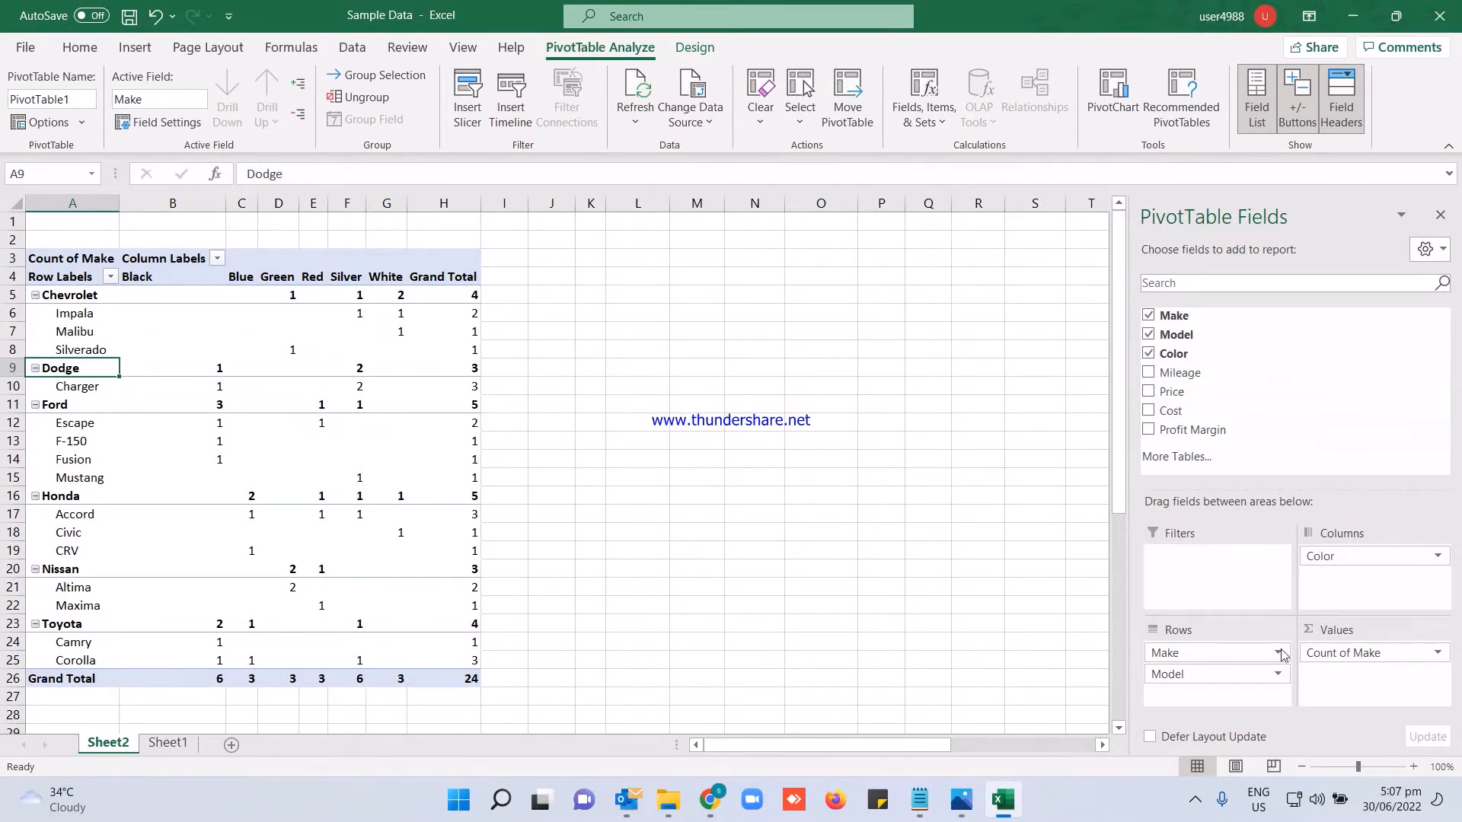
Remove Model and Color from the PivotTable and sort the makes by count from largest to smallest.
left_click_drag(1222, 674, 1331, 420)
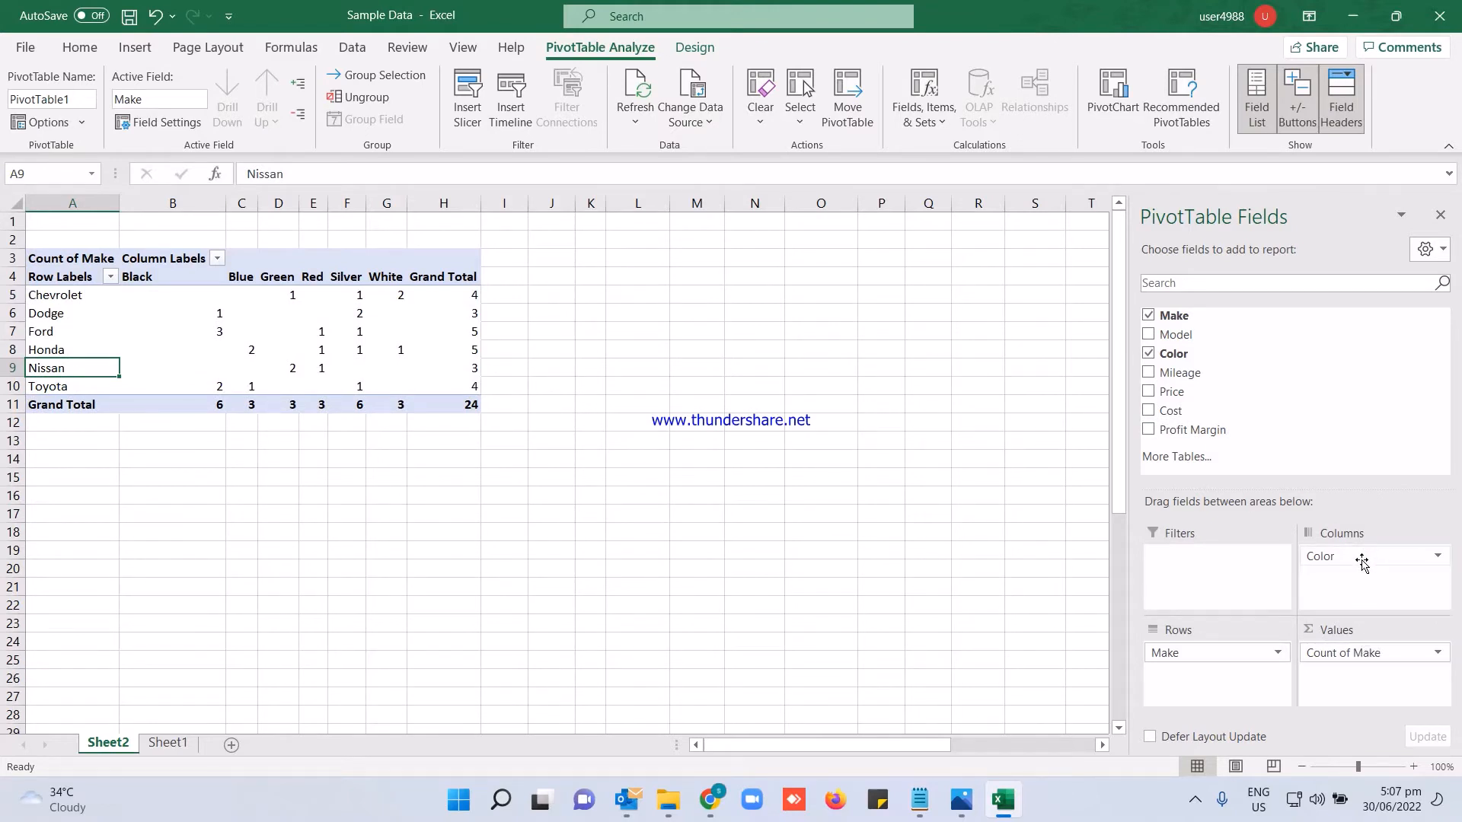
left_click_drag(1361, 562, 1357, 386)
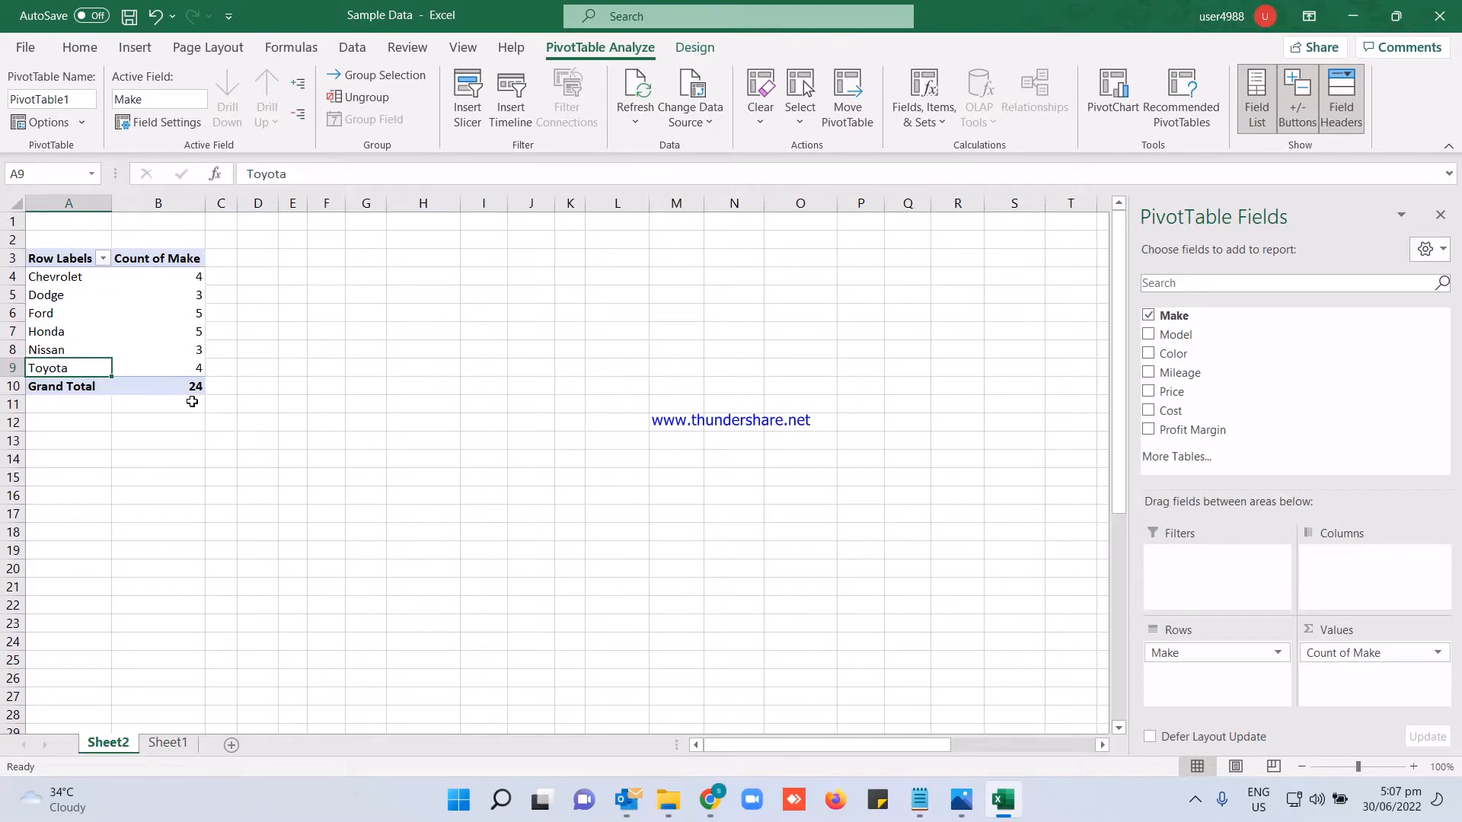
right_click(187, 276)
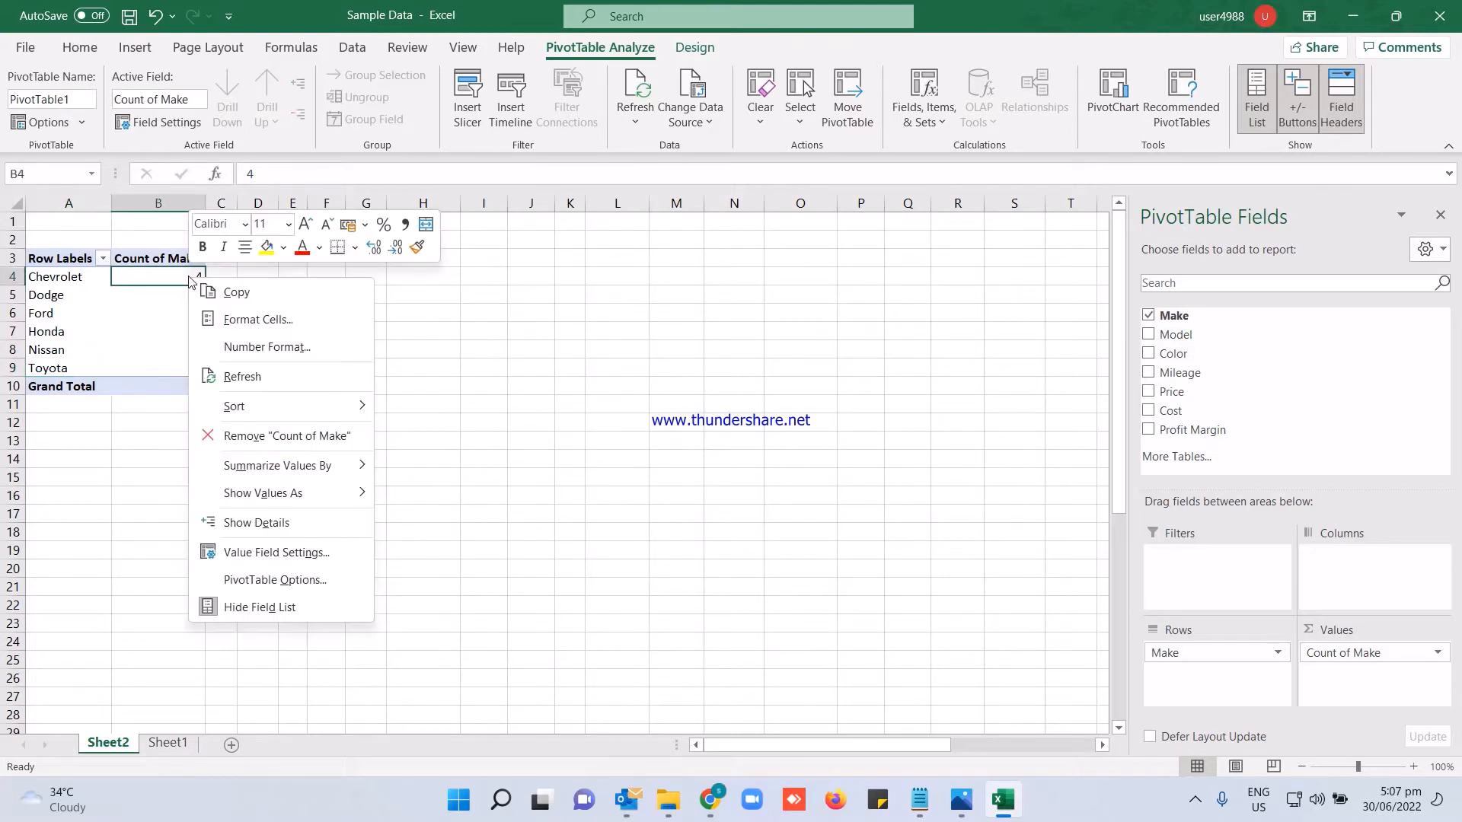
mouse_move(329, 406)
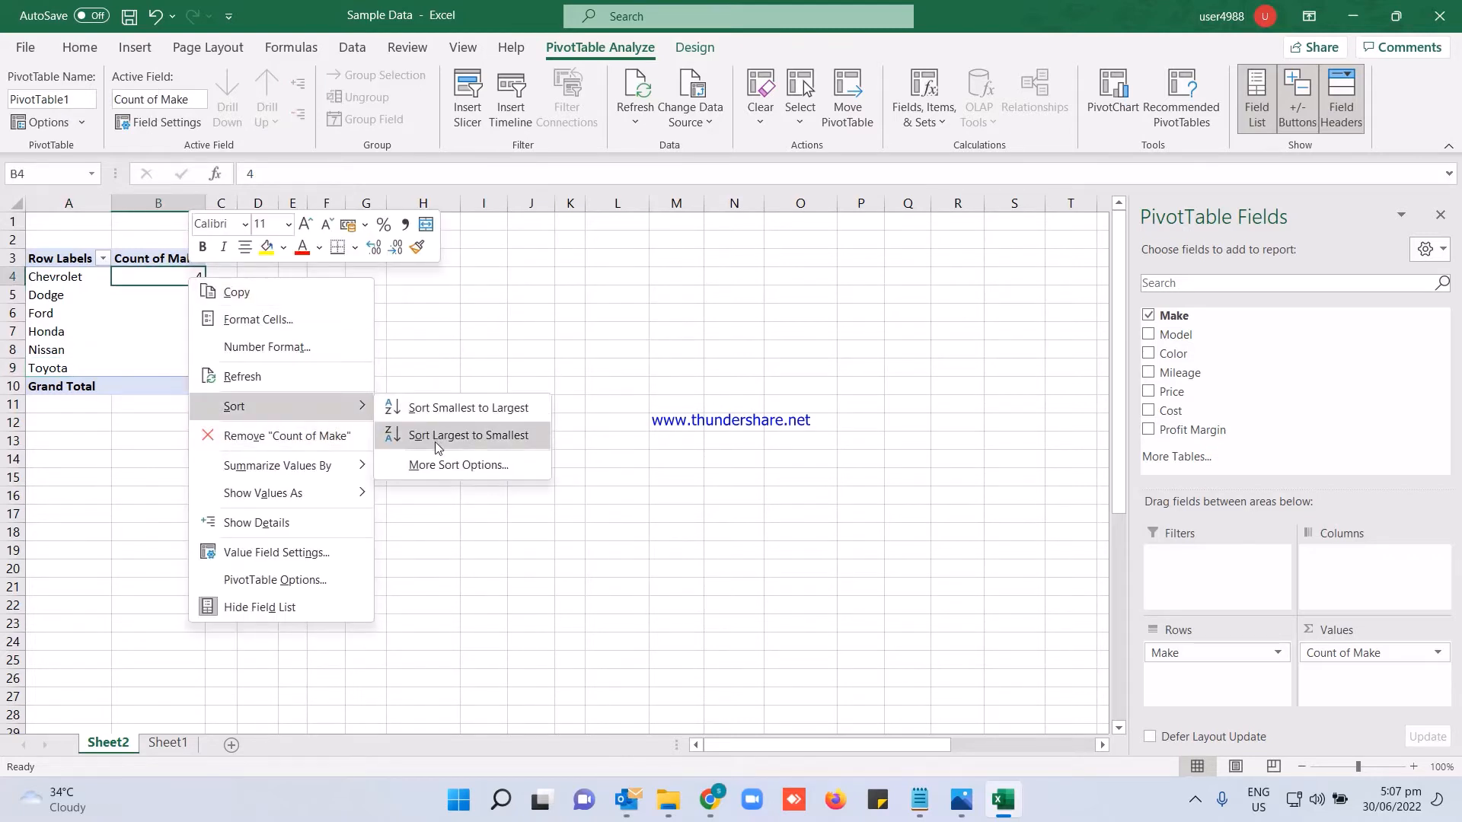
left_click(438, 435)
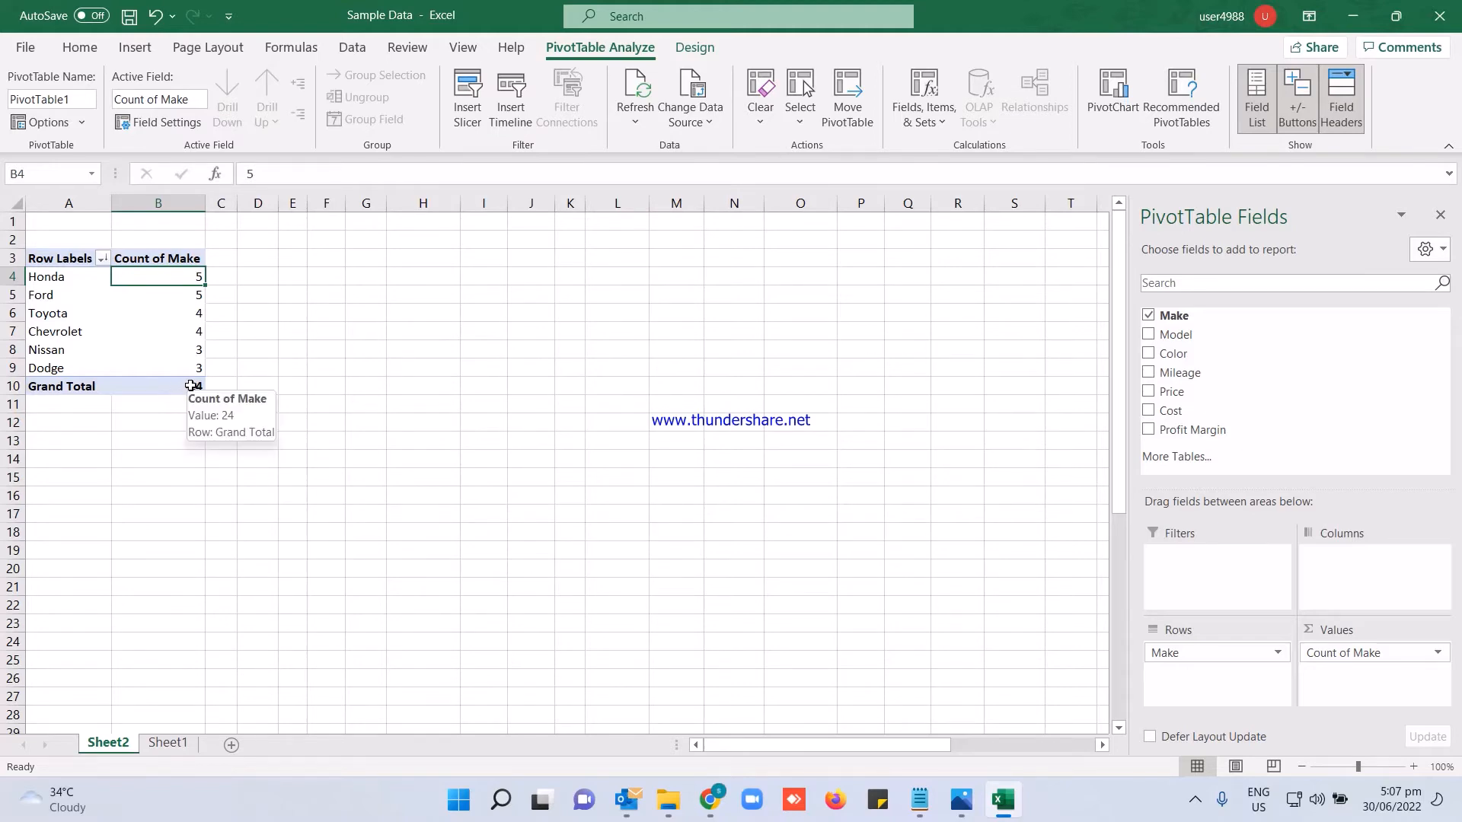
Show the Count of Make values as % of Grand Total.
right_click(169, 352)
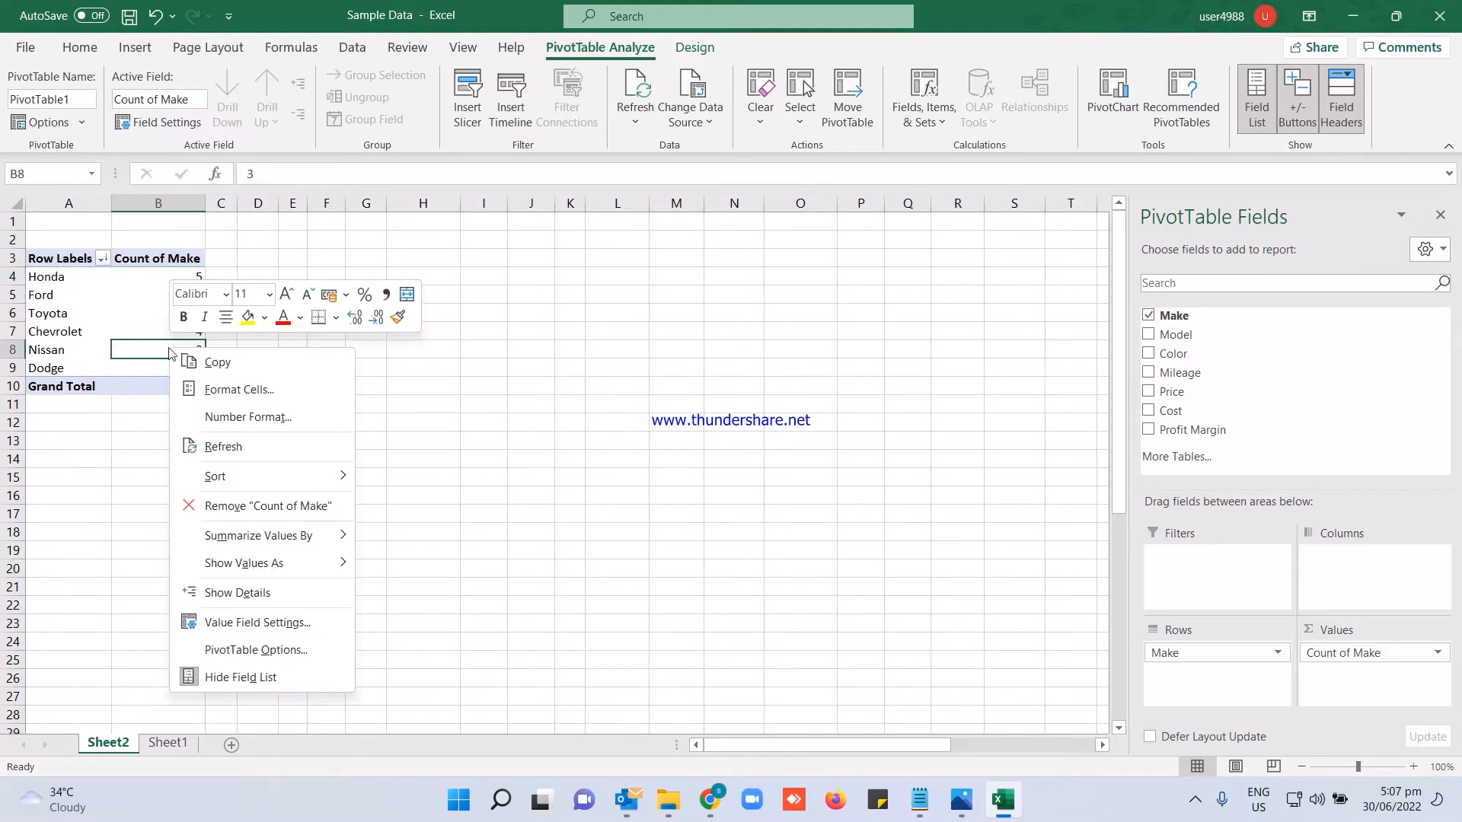
mouse_move(310, 562)
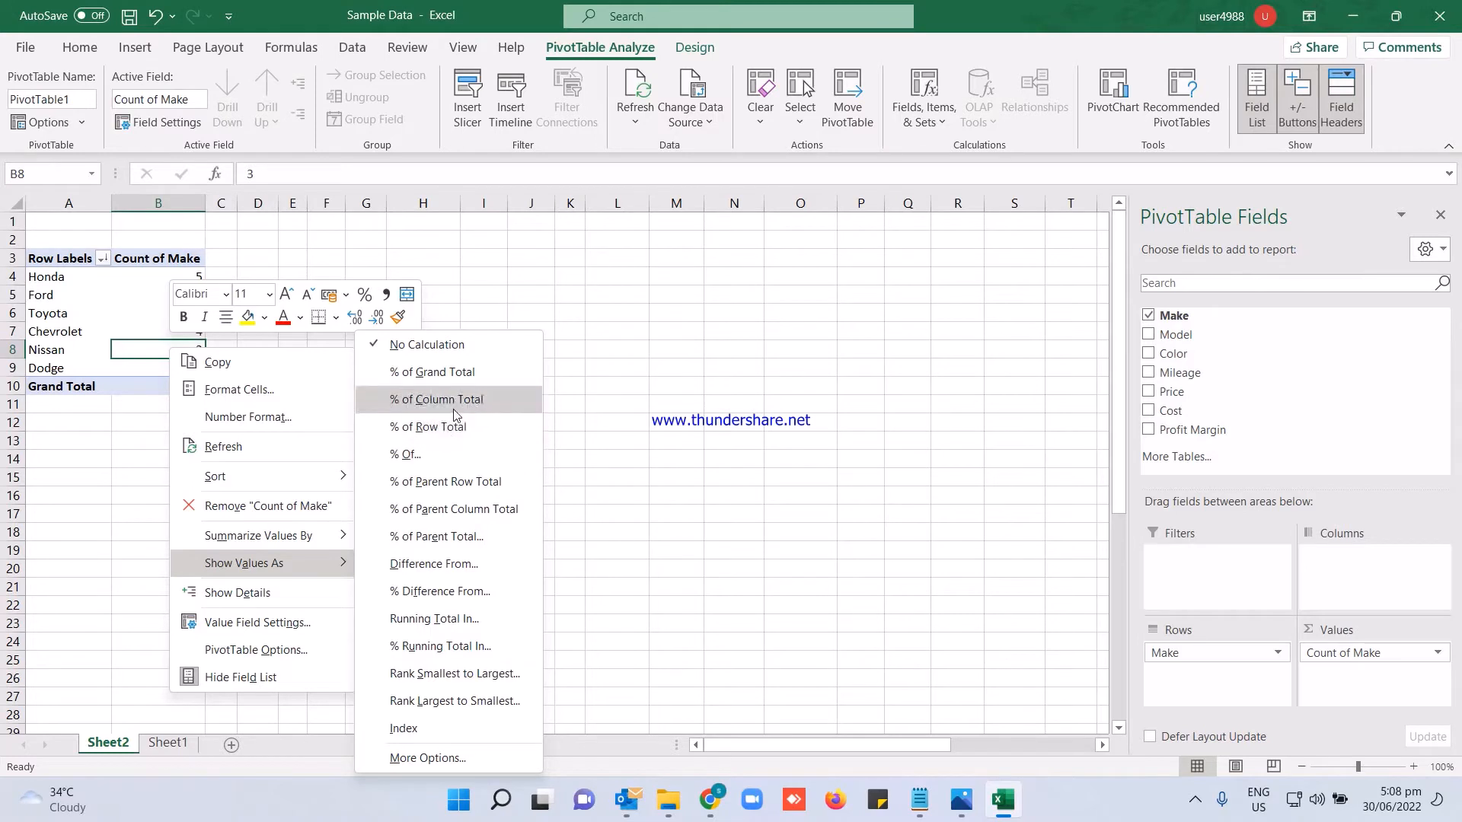
left_click(472, 373)
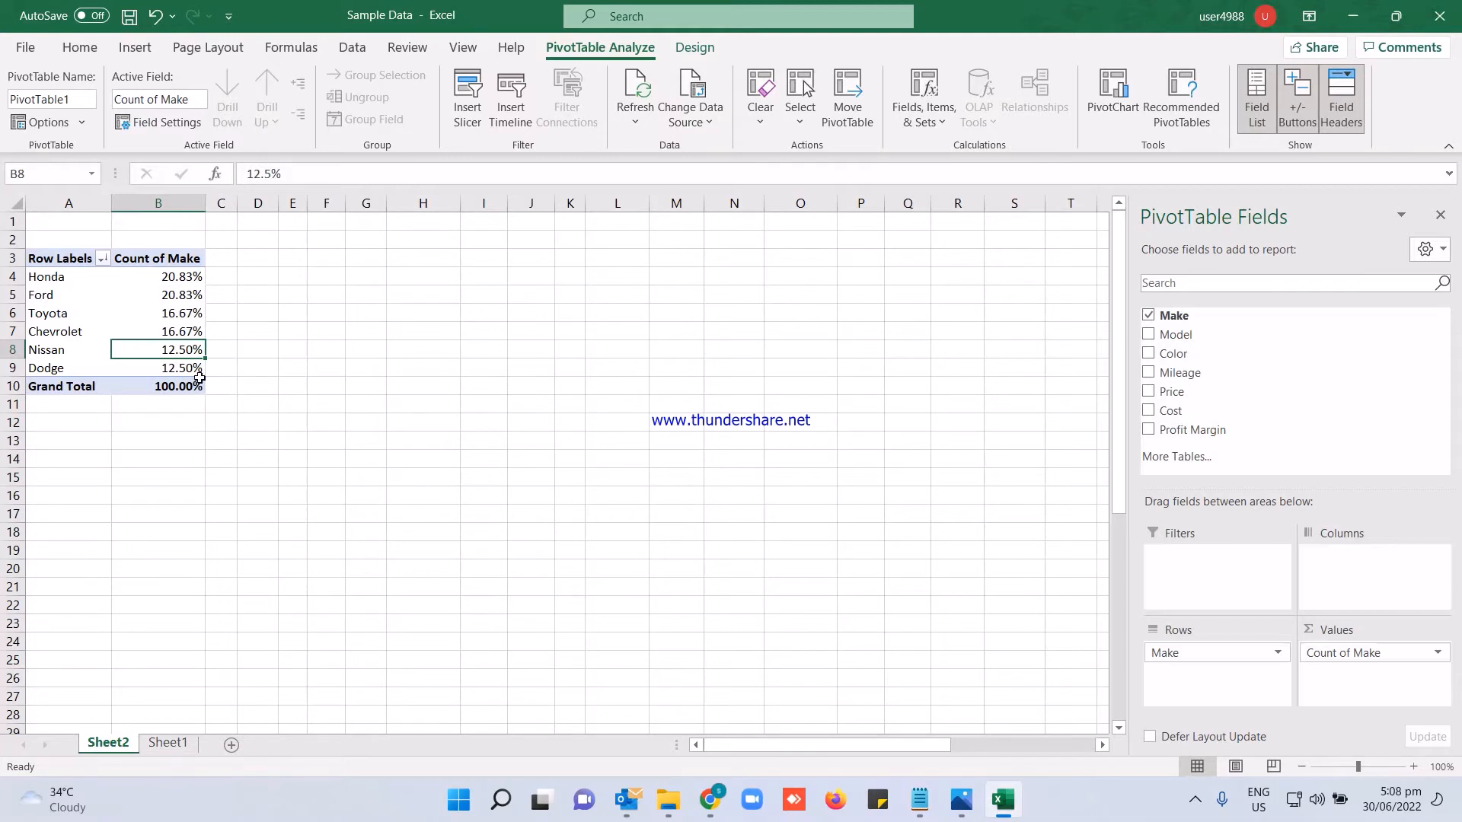
mouse_move(199, 378)
mouse_move(193, 280)
Switch the Count of Make values to % of Column Total.
right_click(127, 310)
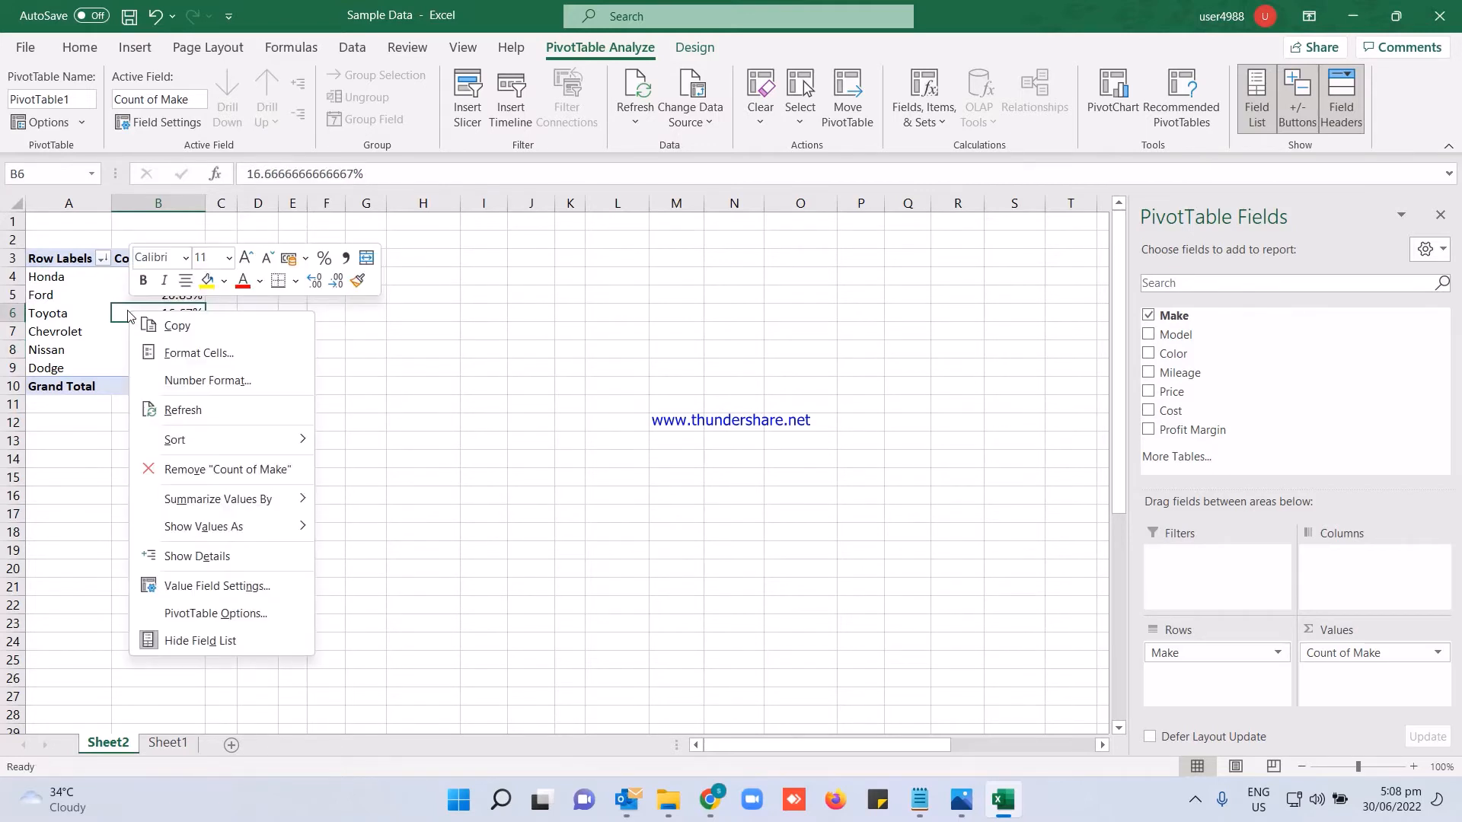
mouse_move(264, 528)
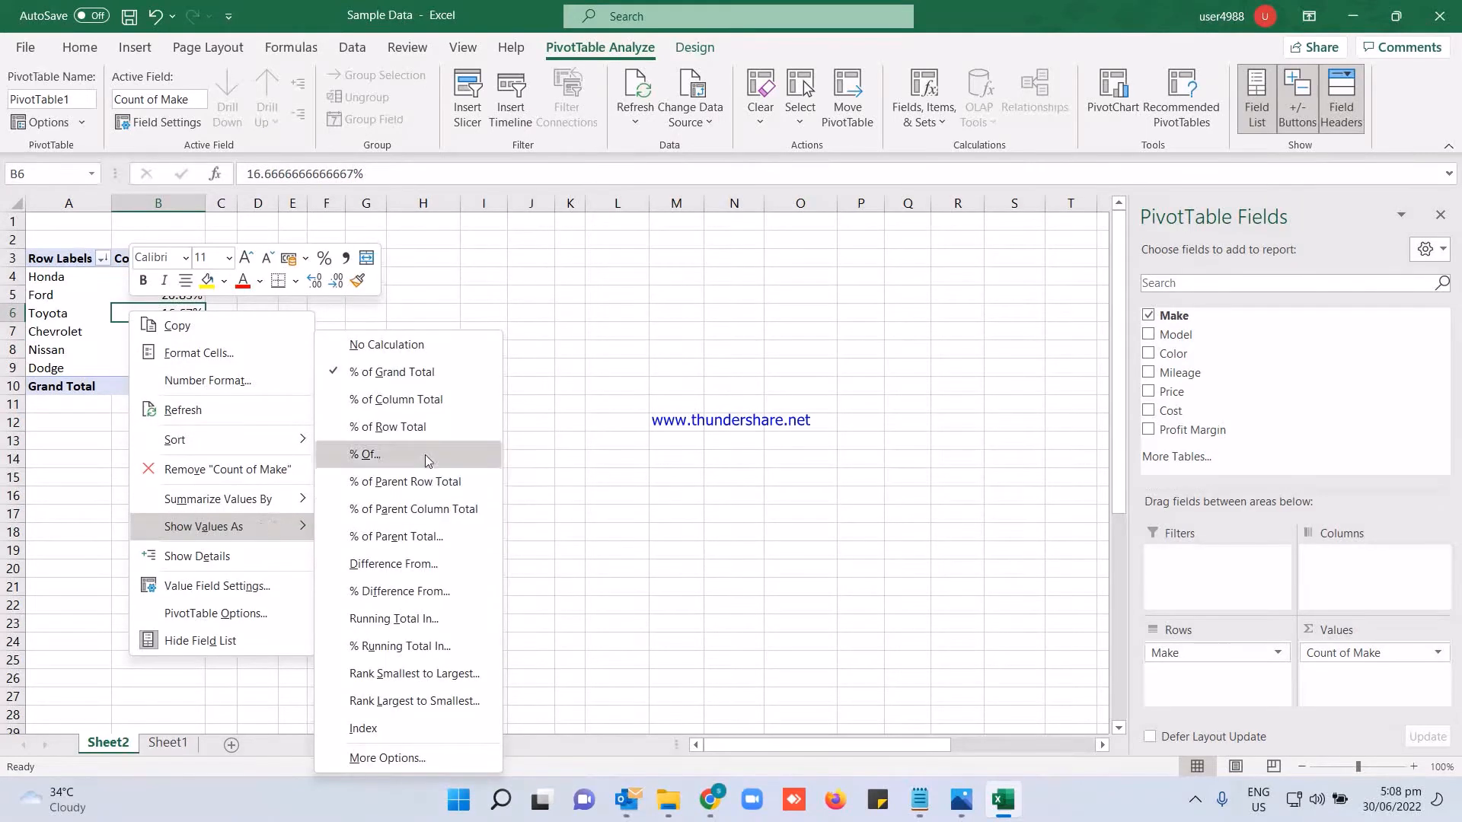
left_click(444, 403)
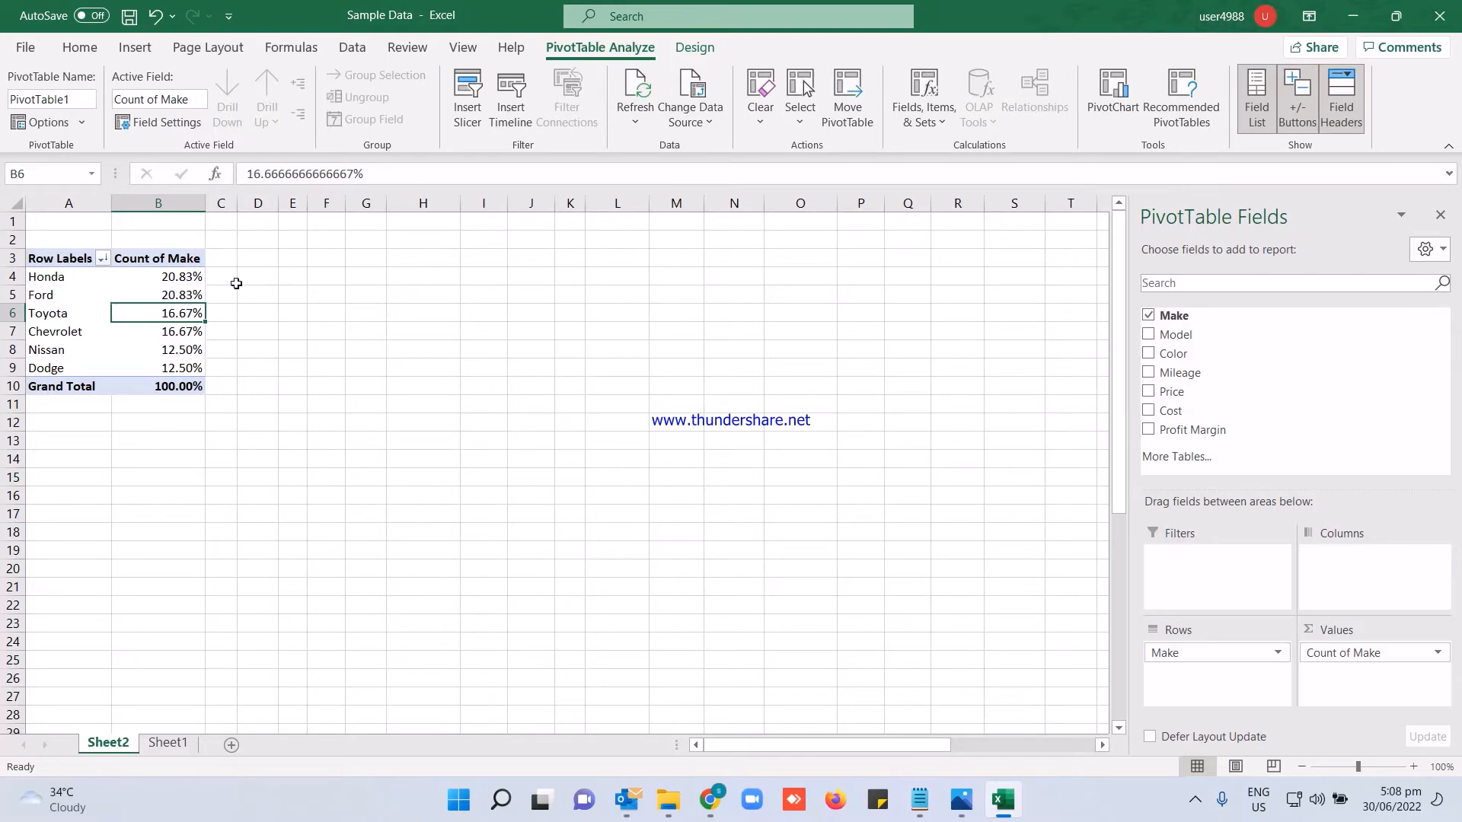
right_click(188, 335)
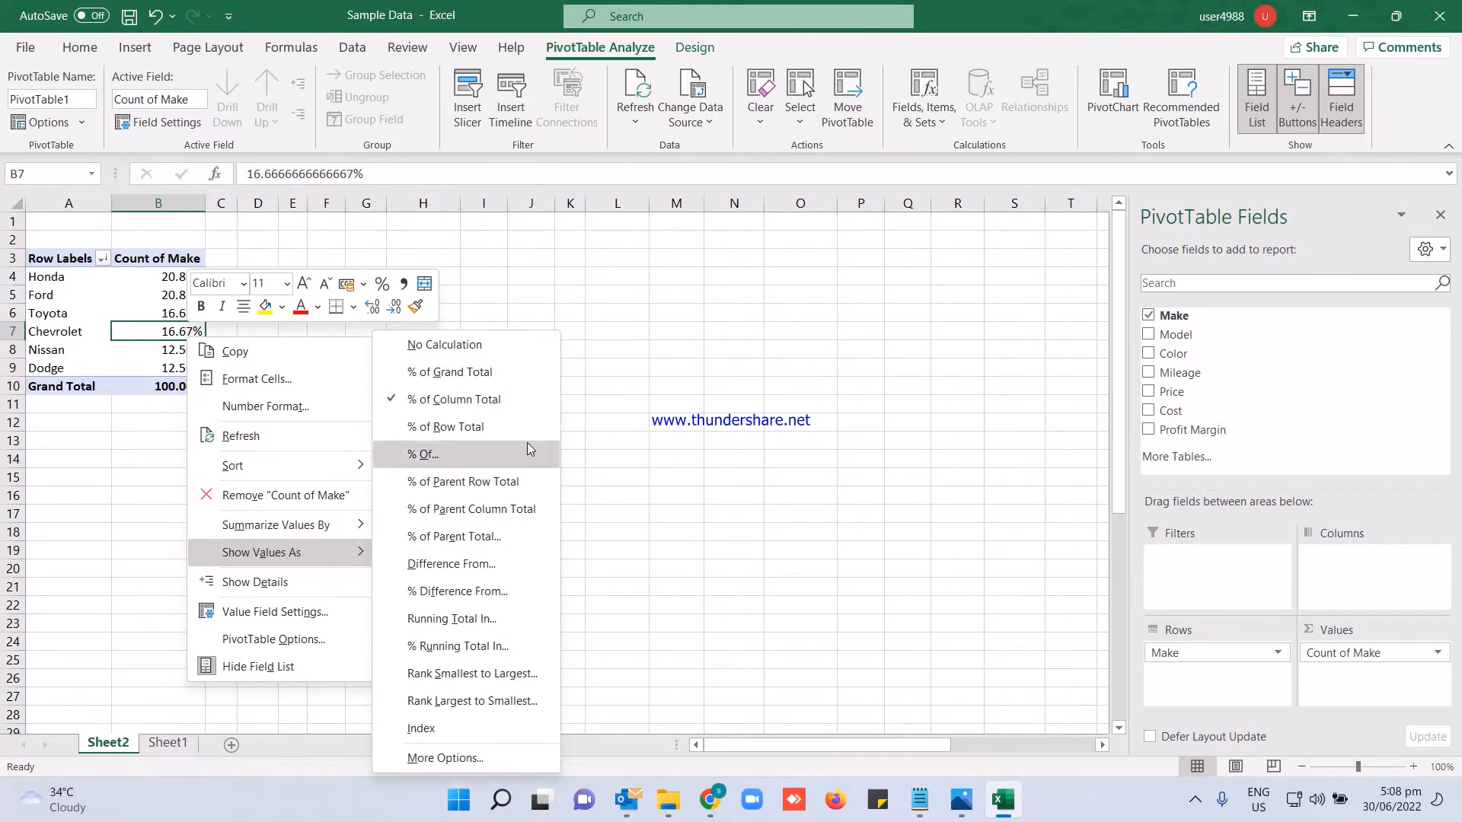
left_click(586, 401)
Return the Count of Make values to plain counts with No Calculation.
right_click(165, 276)
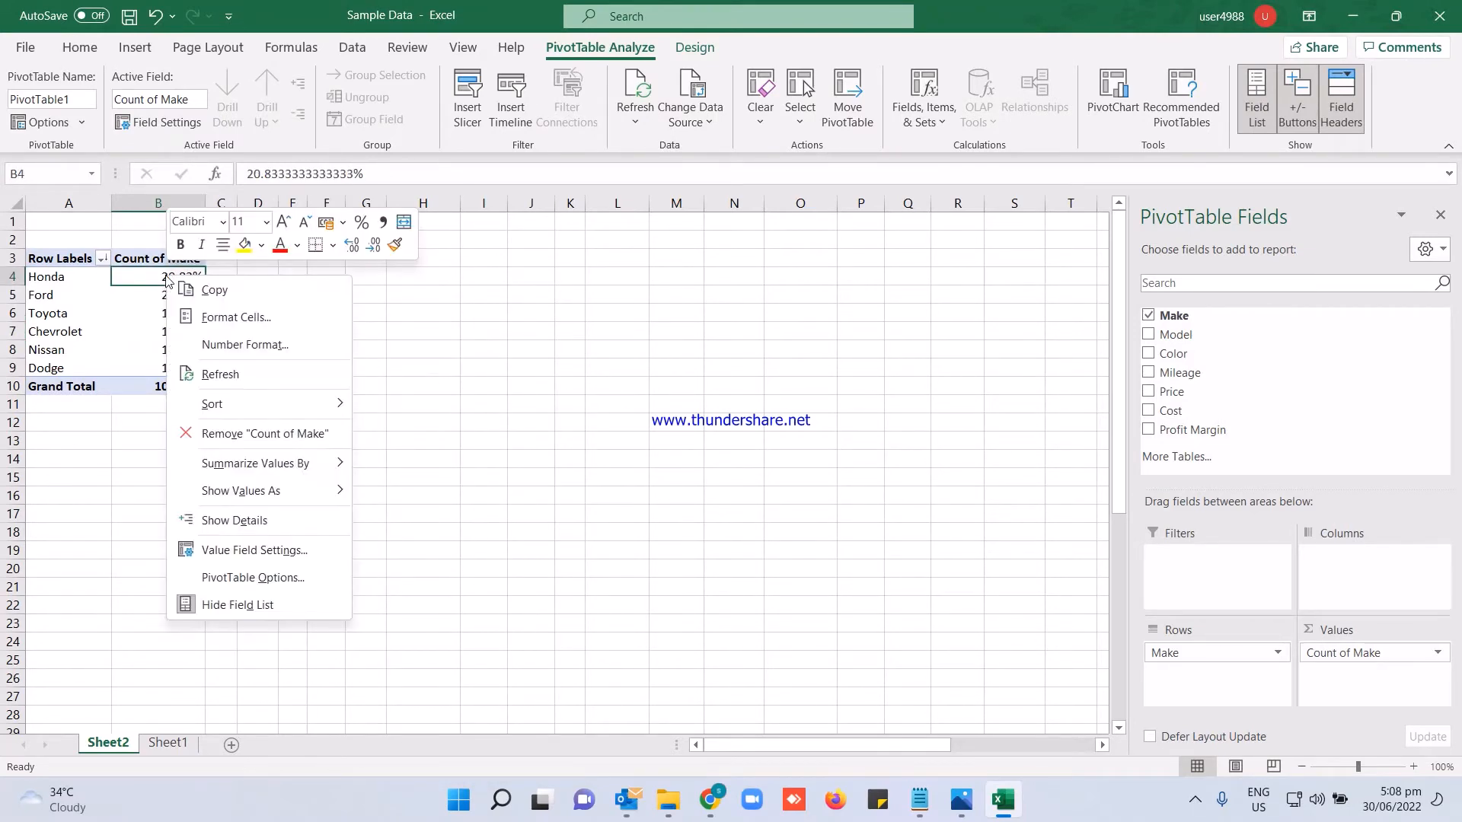
mouse_move(327, 484)
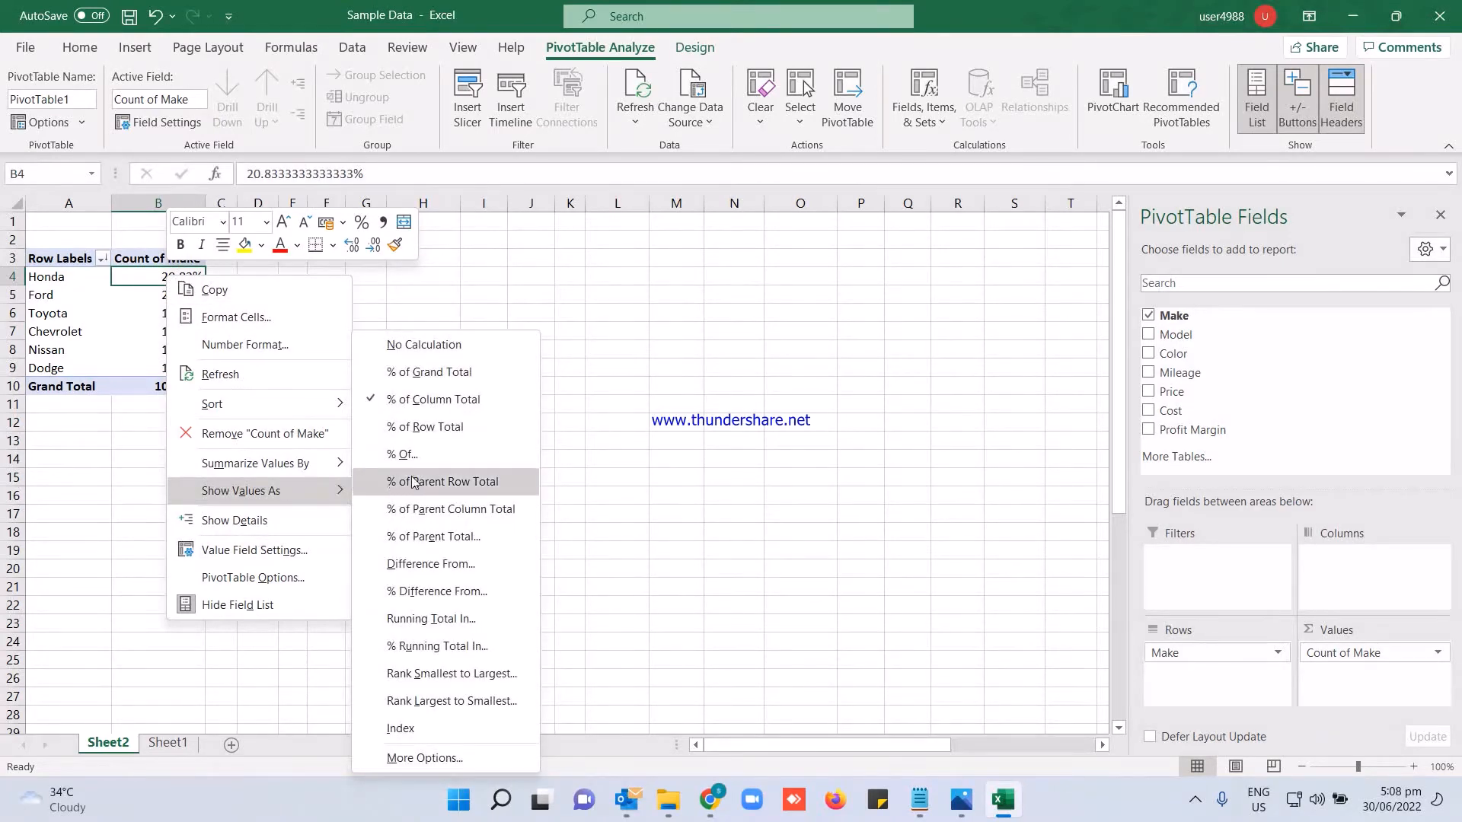
left_click(389, 344)
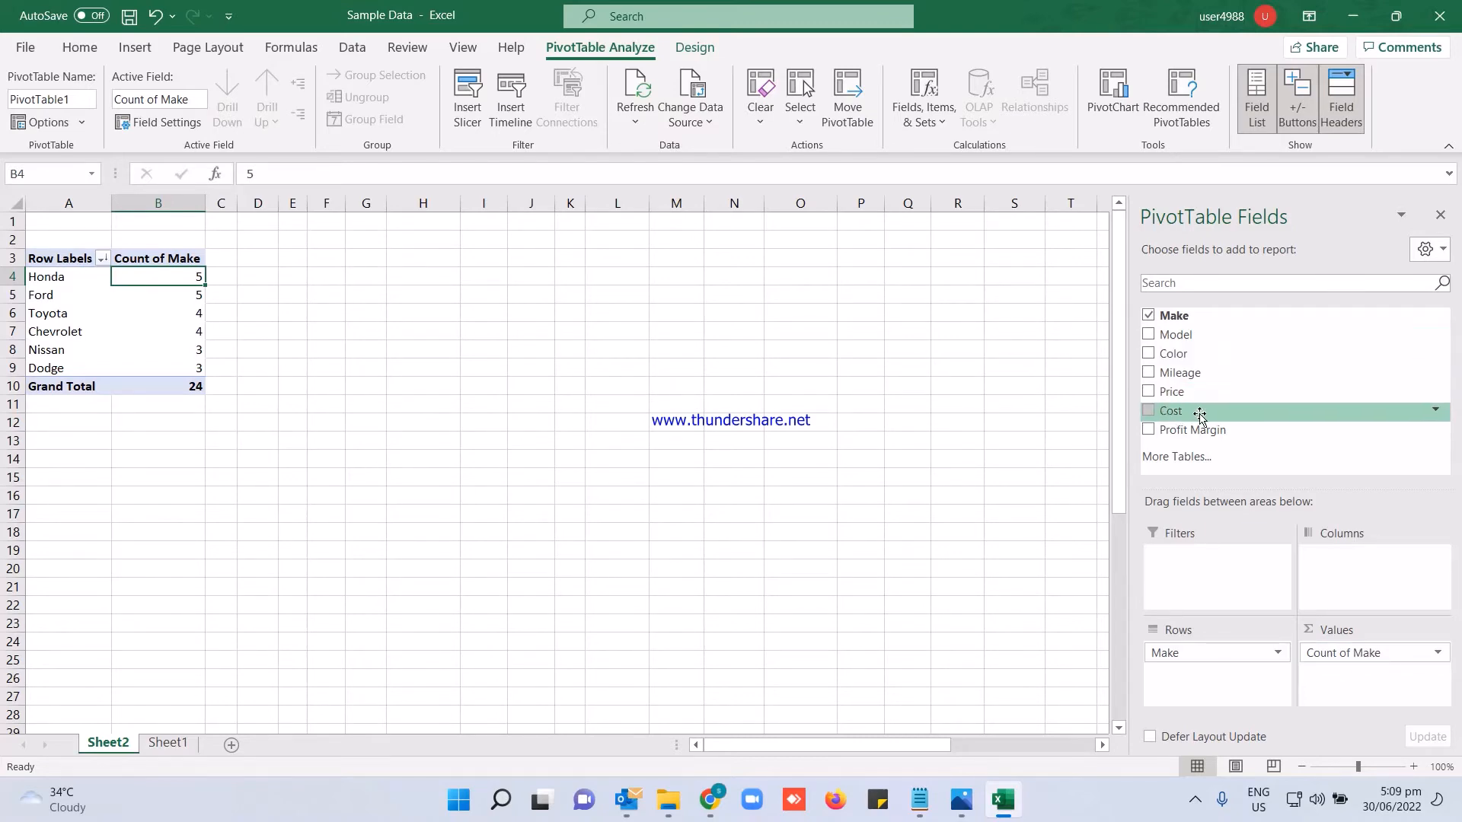
Add Cost to the PivotTable values and summarize it by Average.
left_click_drag(1192, 412, 1344, 680)
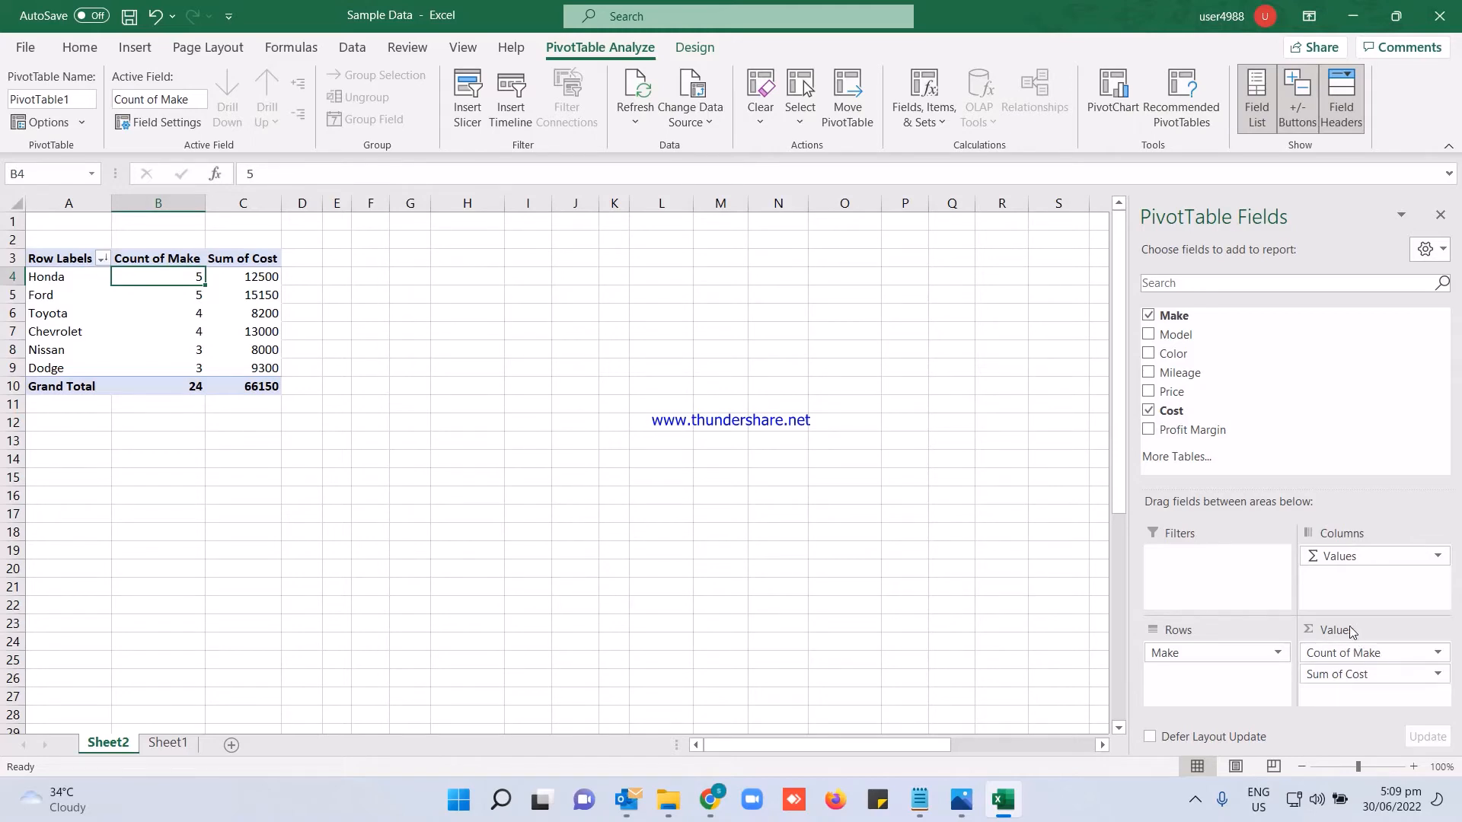
left_click(1348, 674)
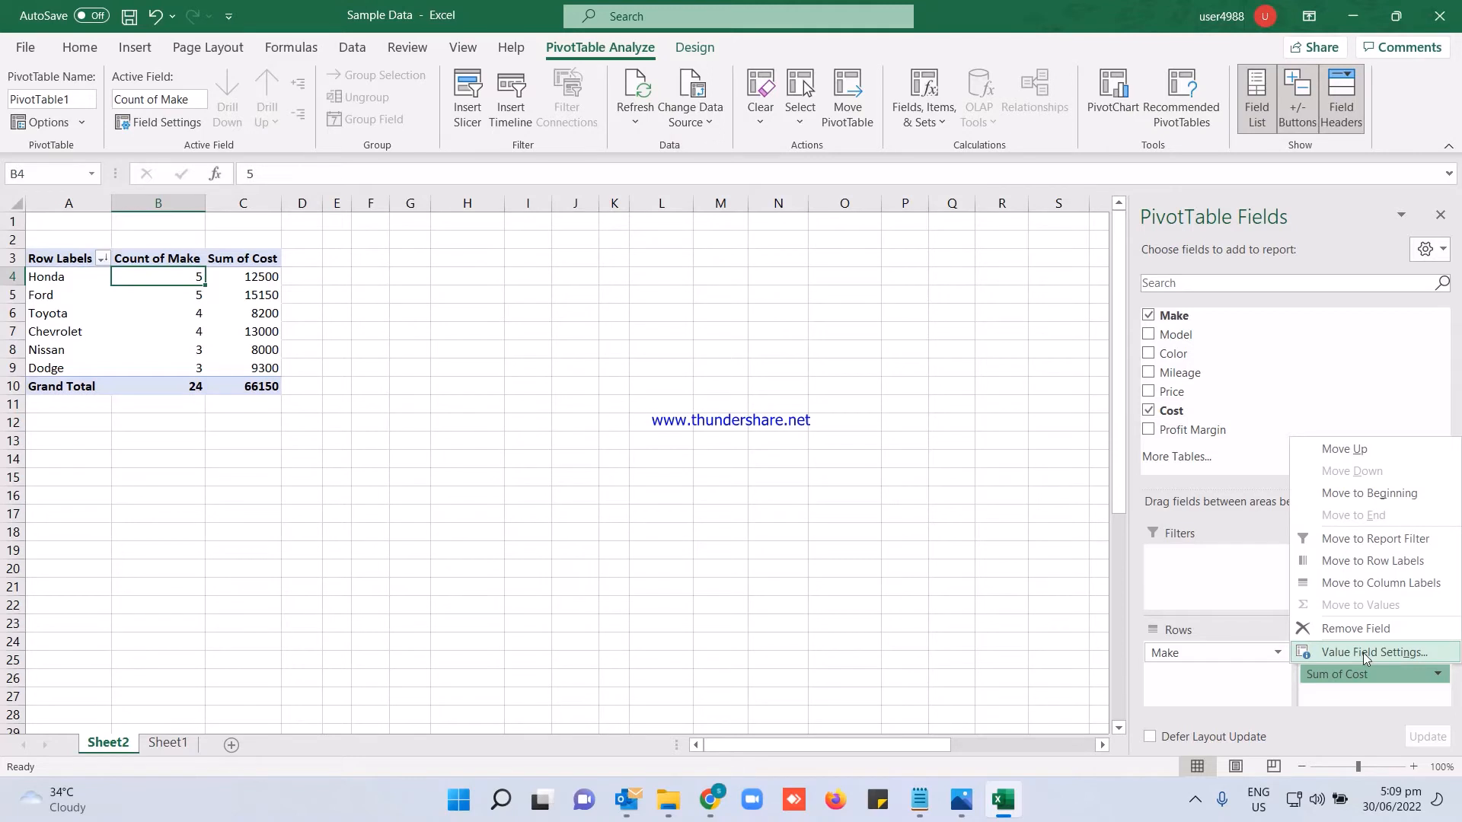
left_click(1362, 652)
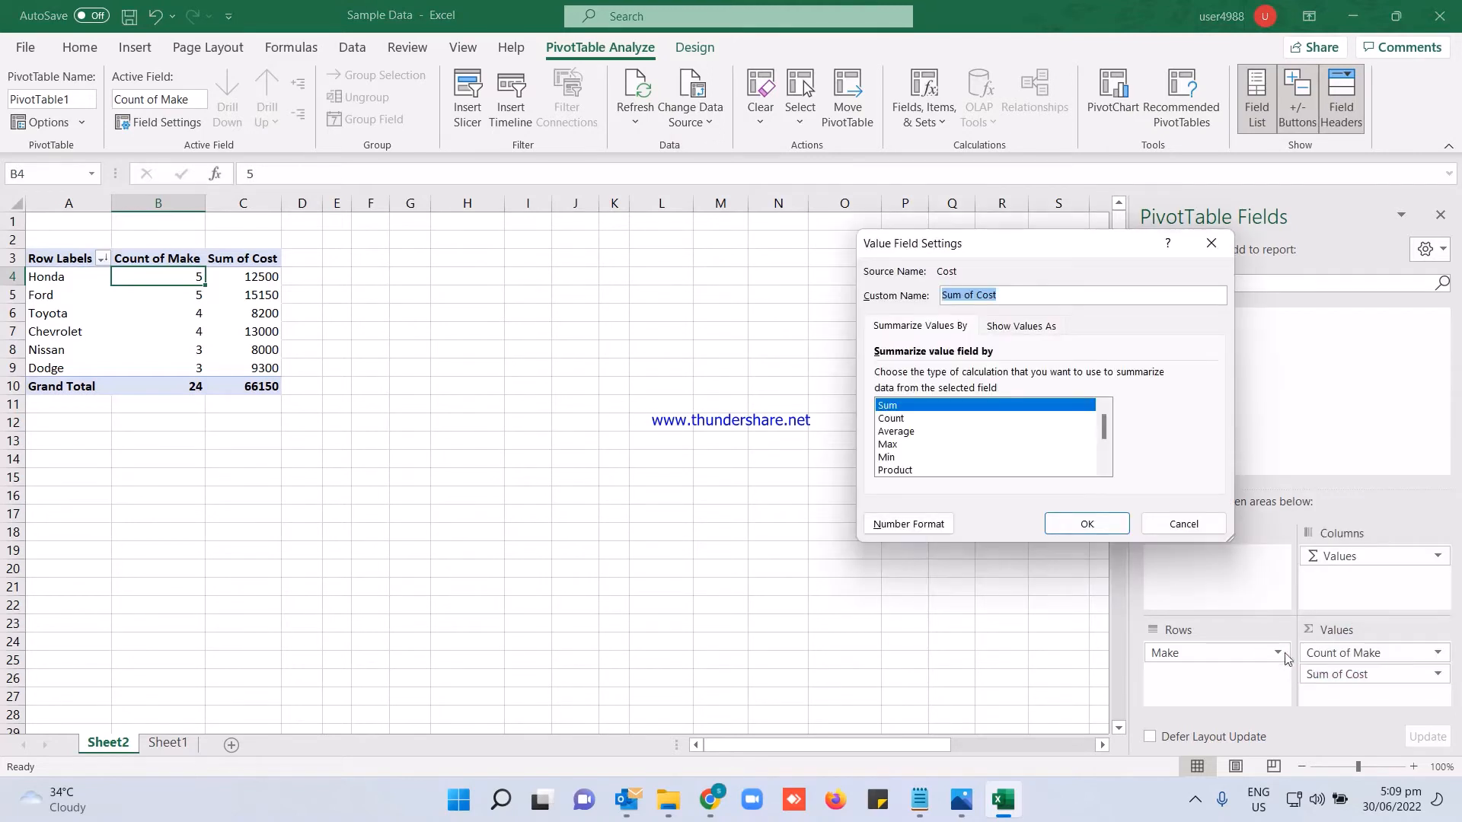
left_click(896, 433)
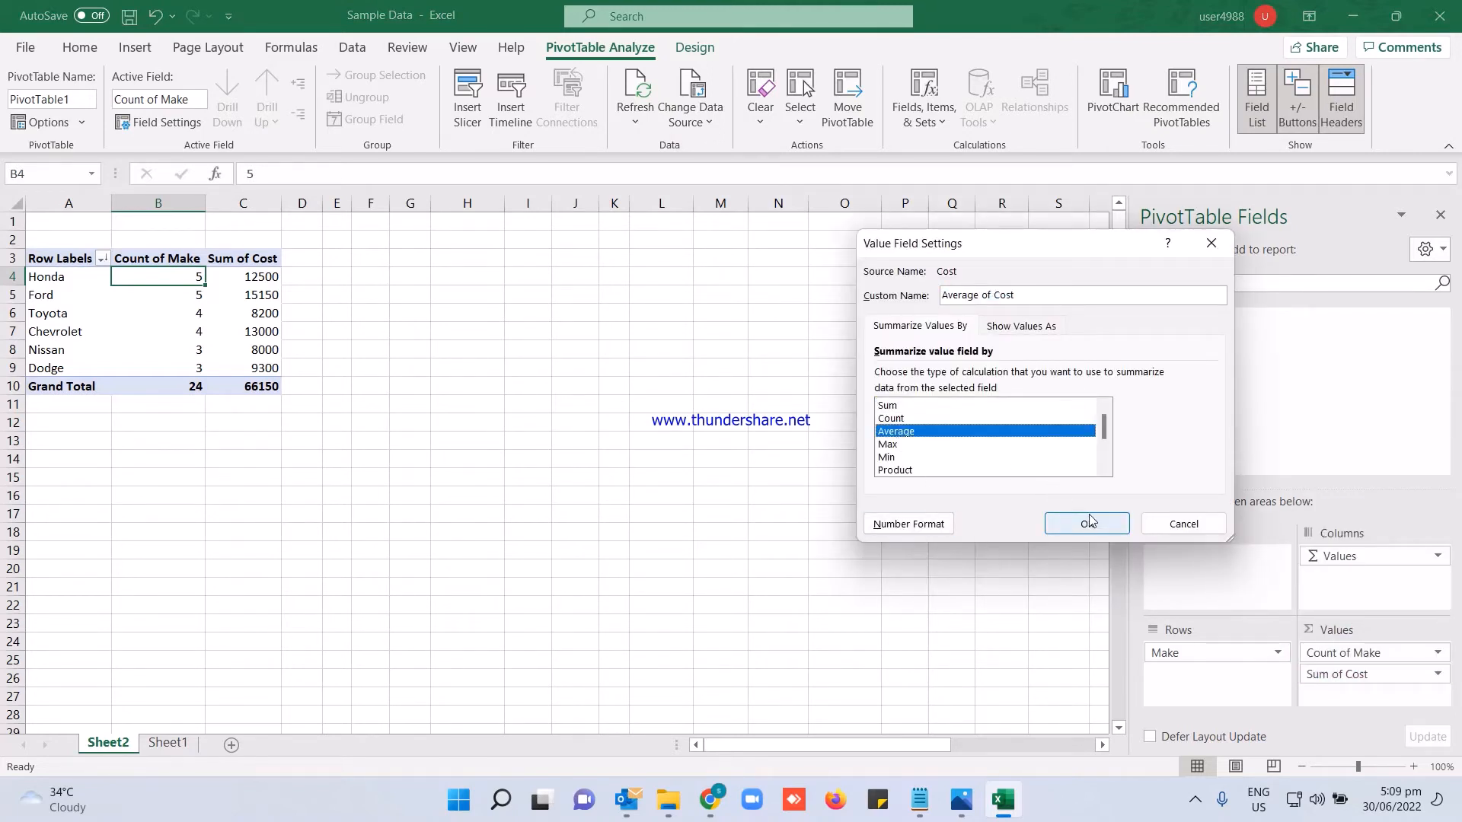
left_click(1088, 526)
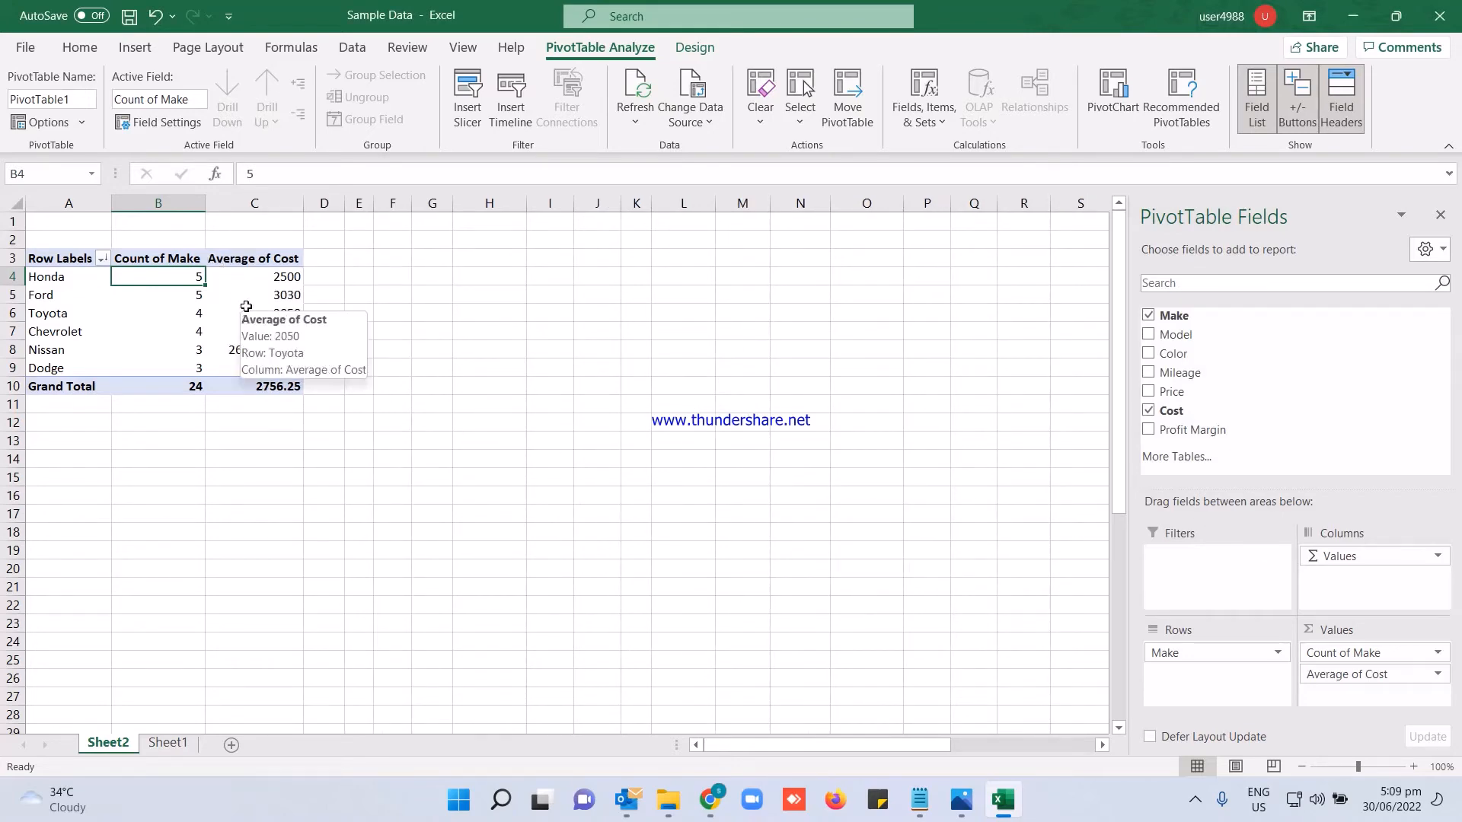
Format Honda's average cost cell as Currency, followed by the $ English (United States) accounting format.
left_click(260, 279)
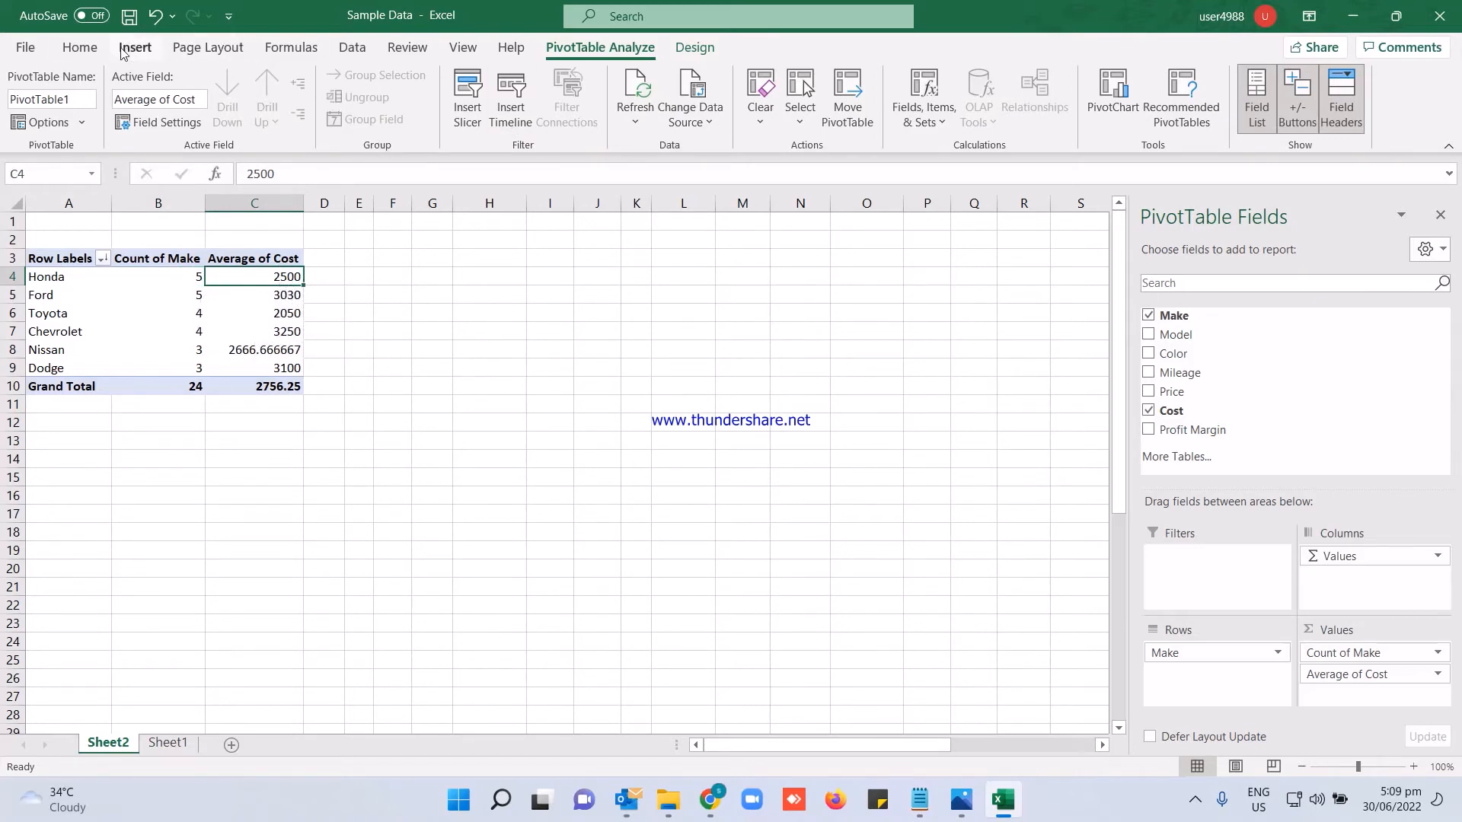
left_click(84, 54)
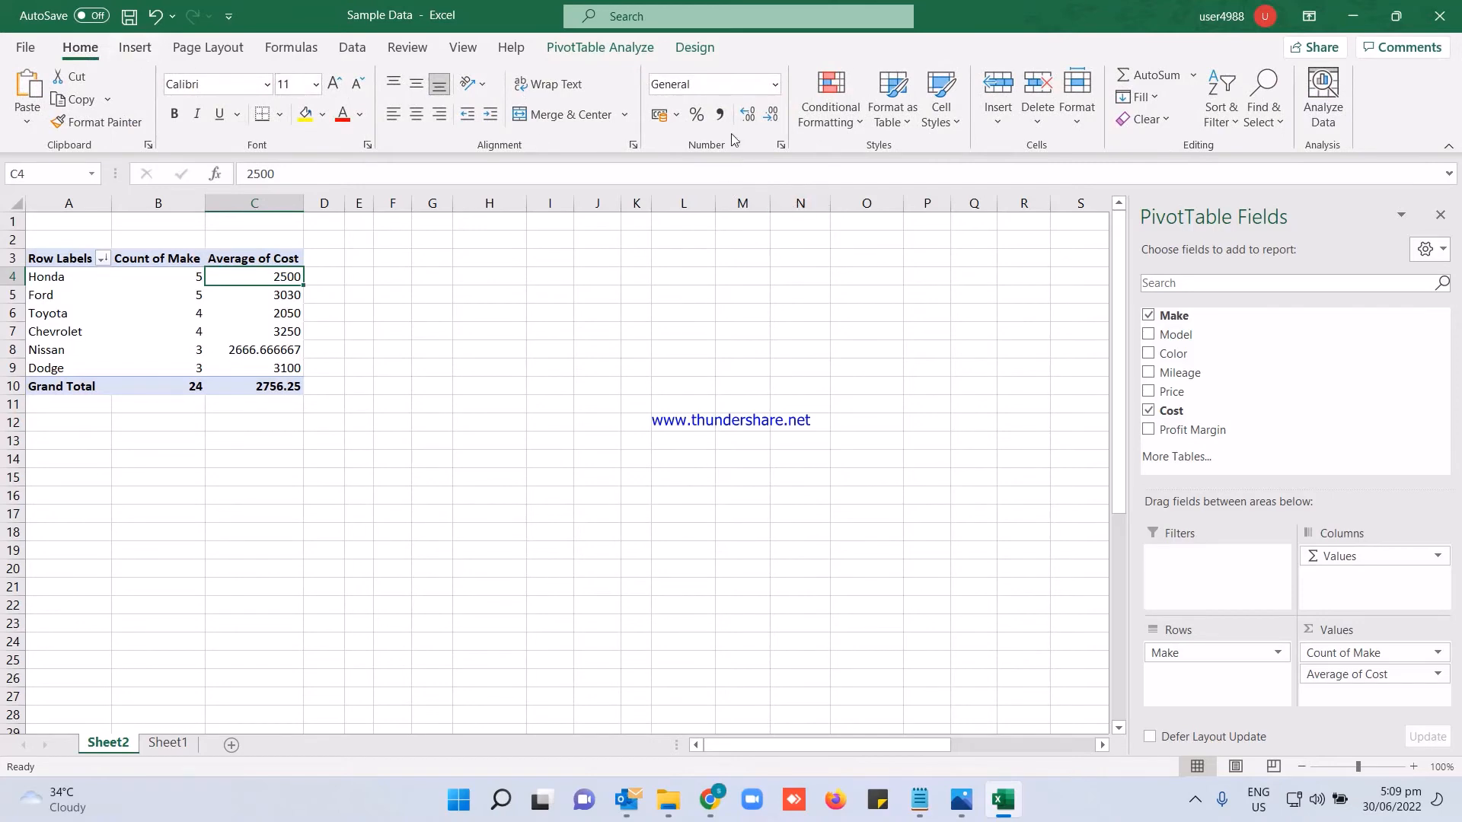
left_click(772, 86)
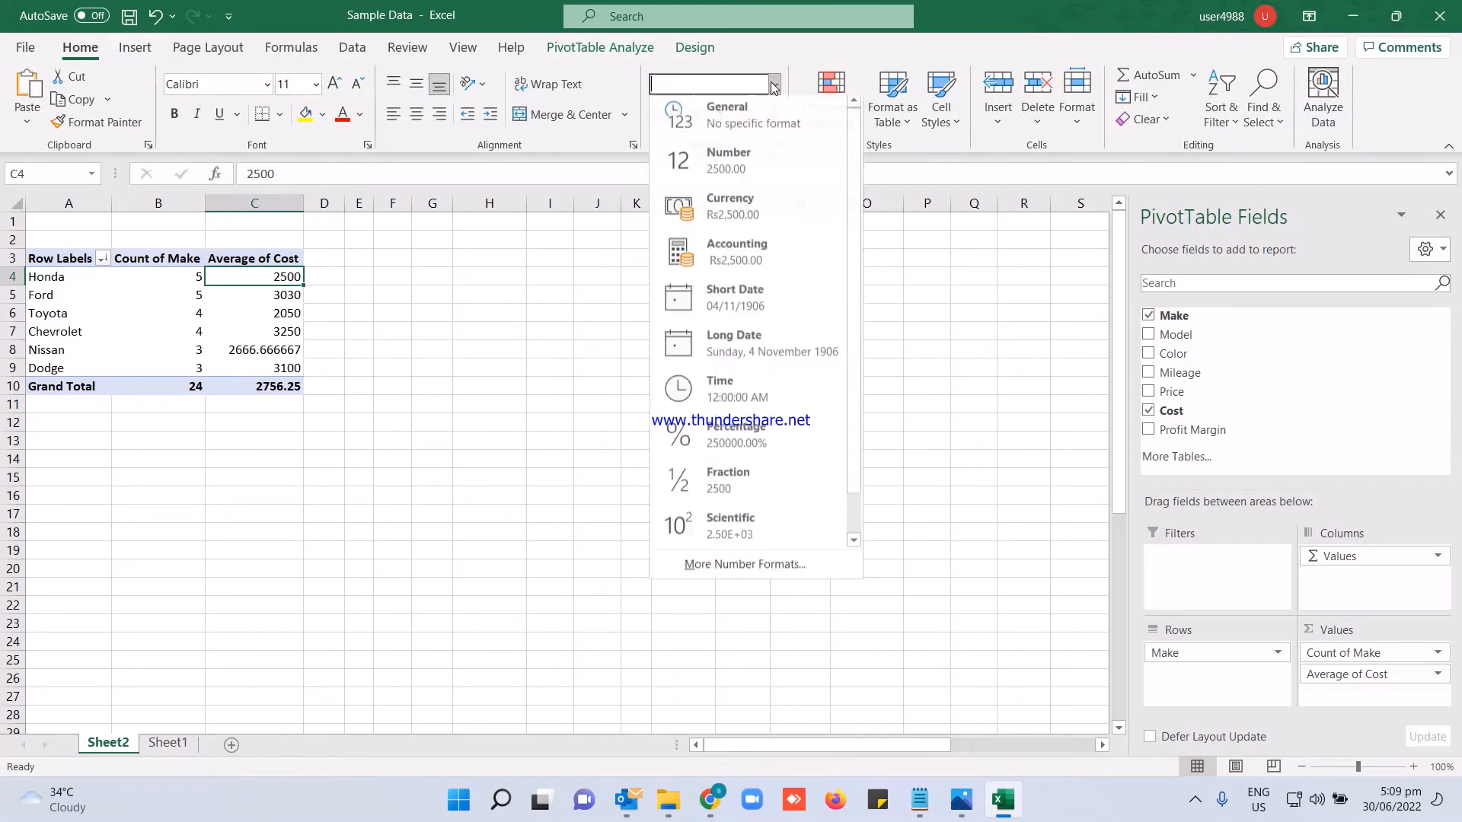
left_click(804, 215)
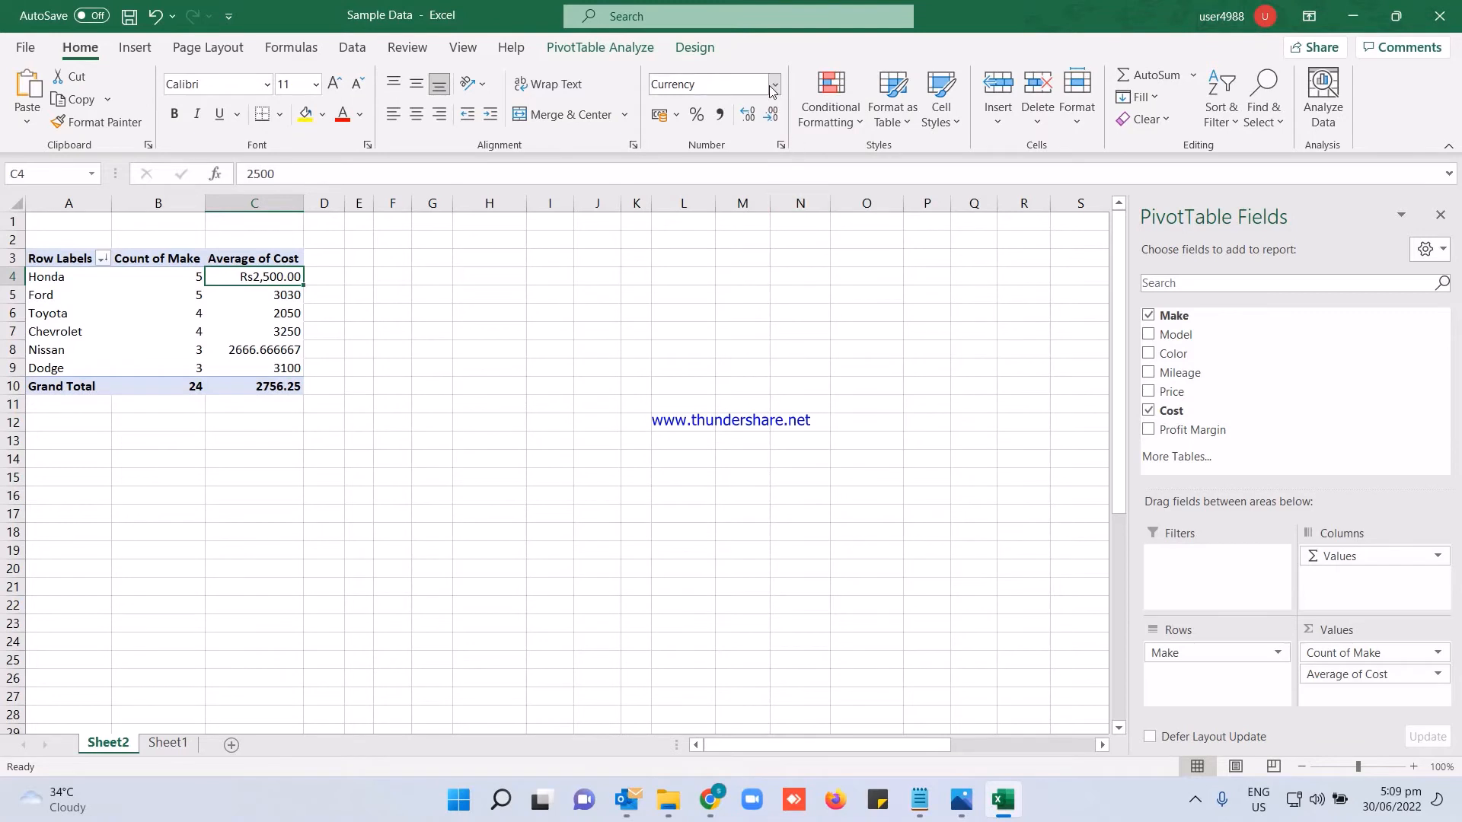
left_click(675, 116)
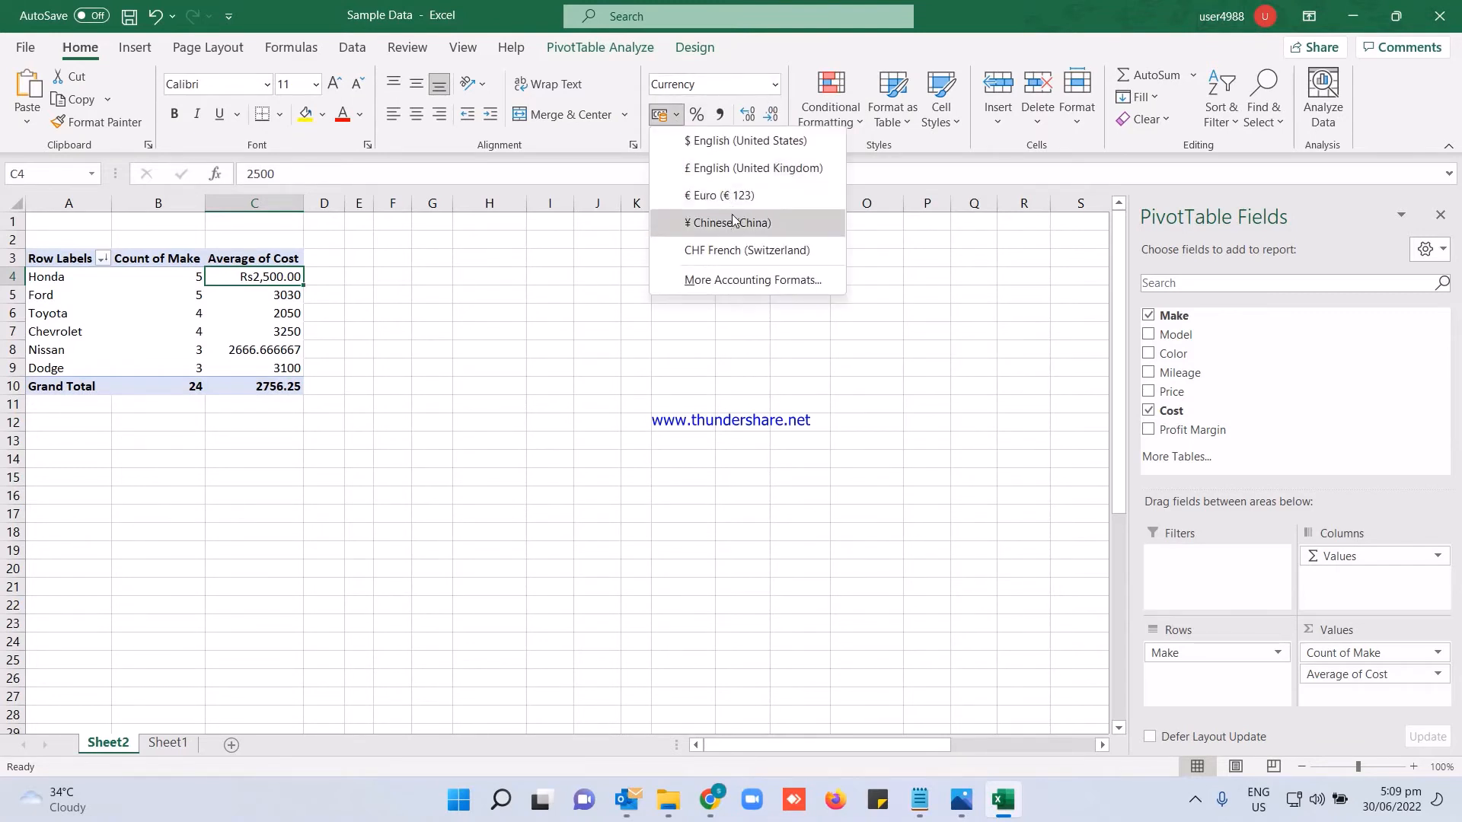
left_click(745, 146)
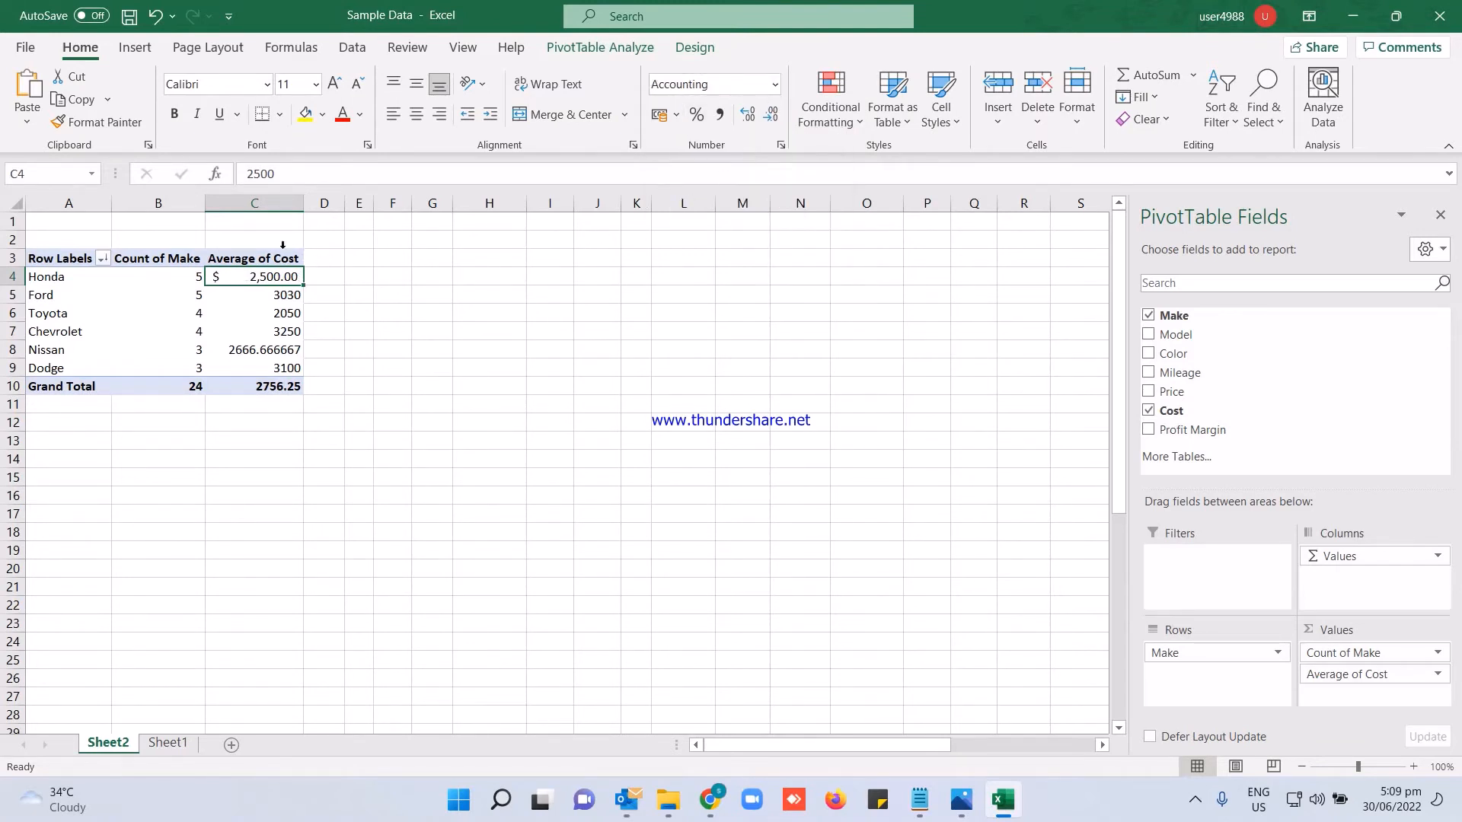
Apply the $ English (United States) accounting format to the whole Average of Cost column.
left_click(254, 203)
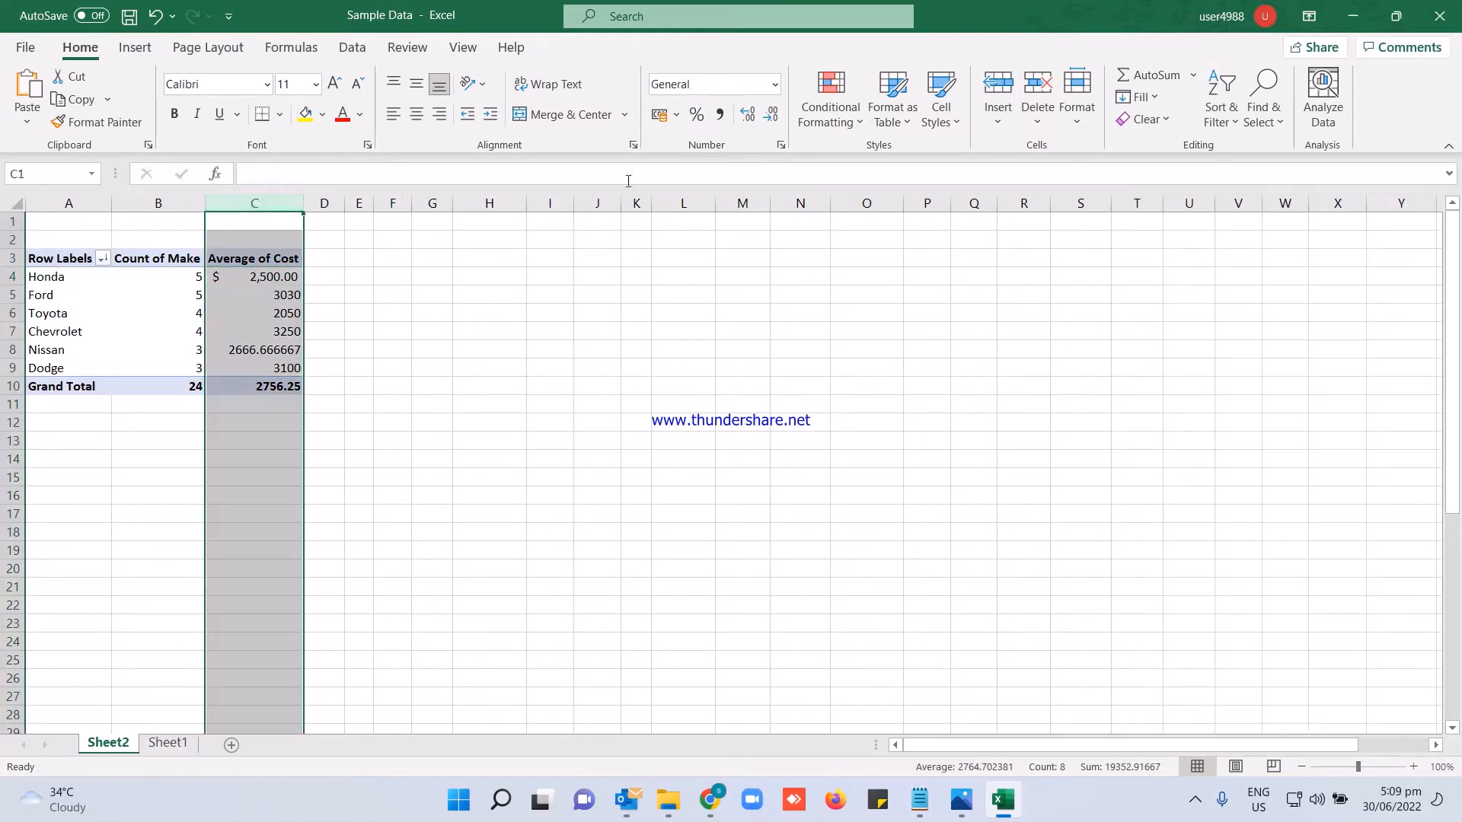
left_click(676, 116)
left_click(729, 145)
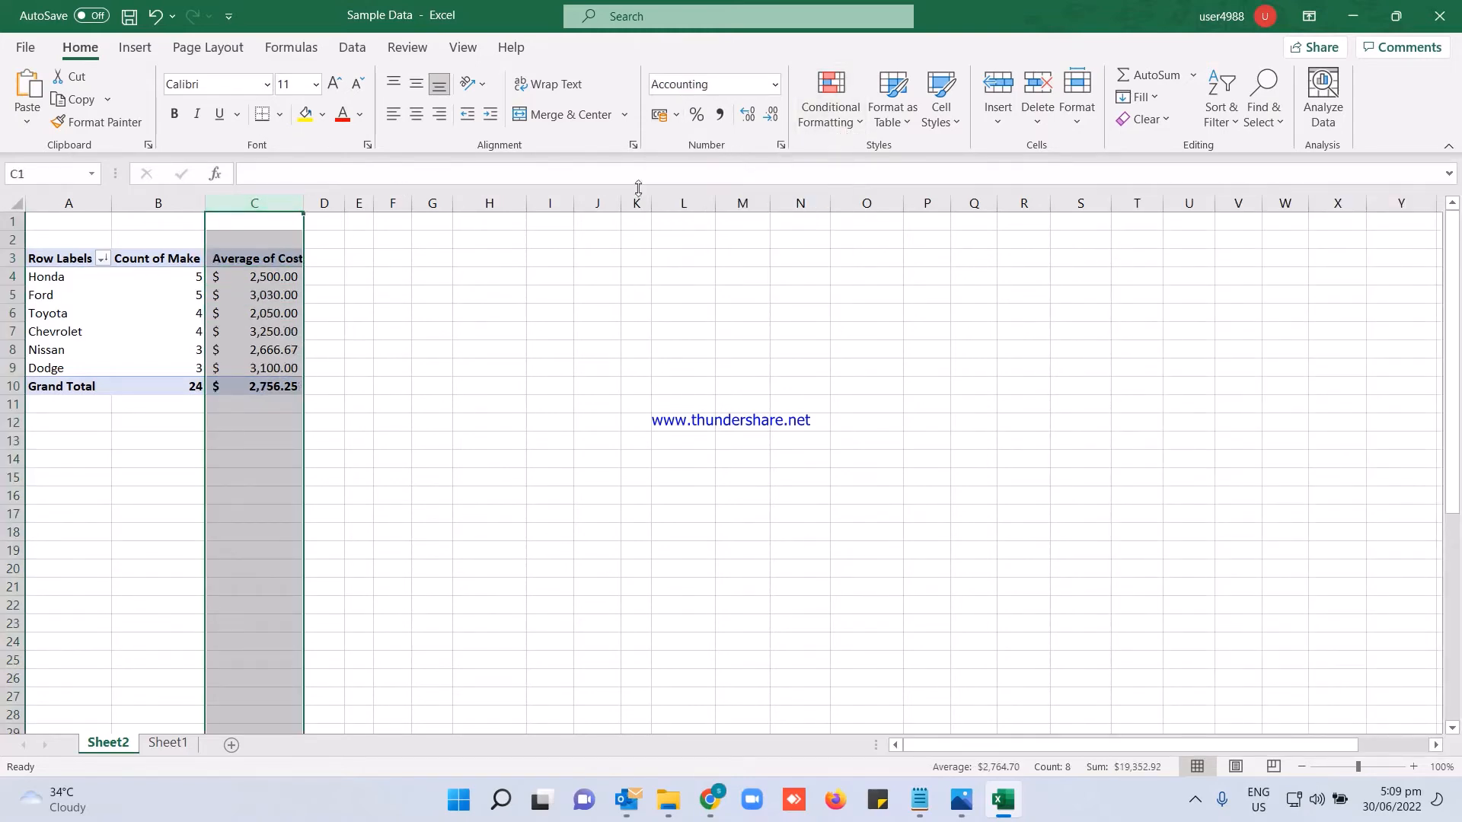
left_click(286, 292)
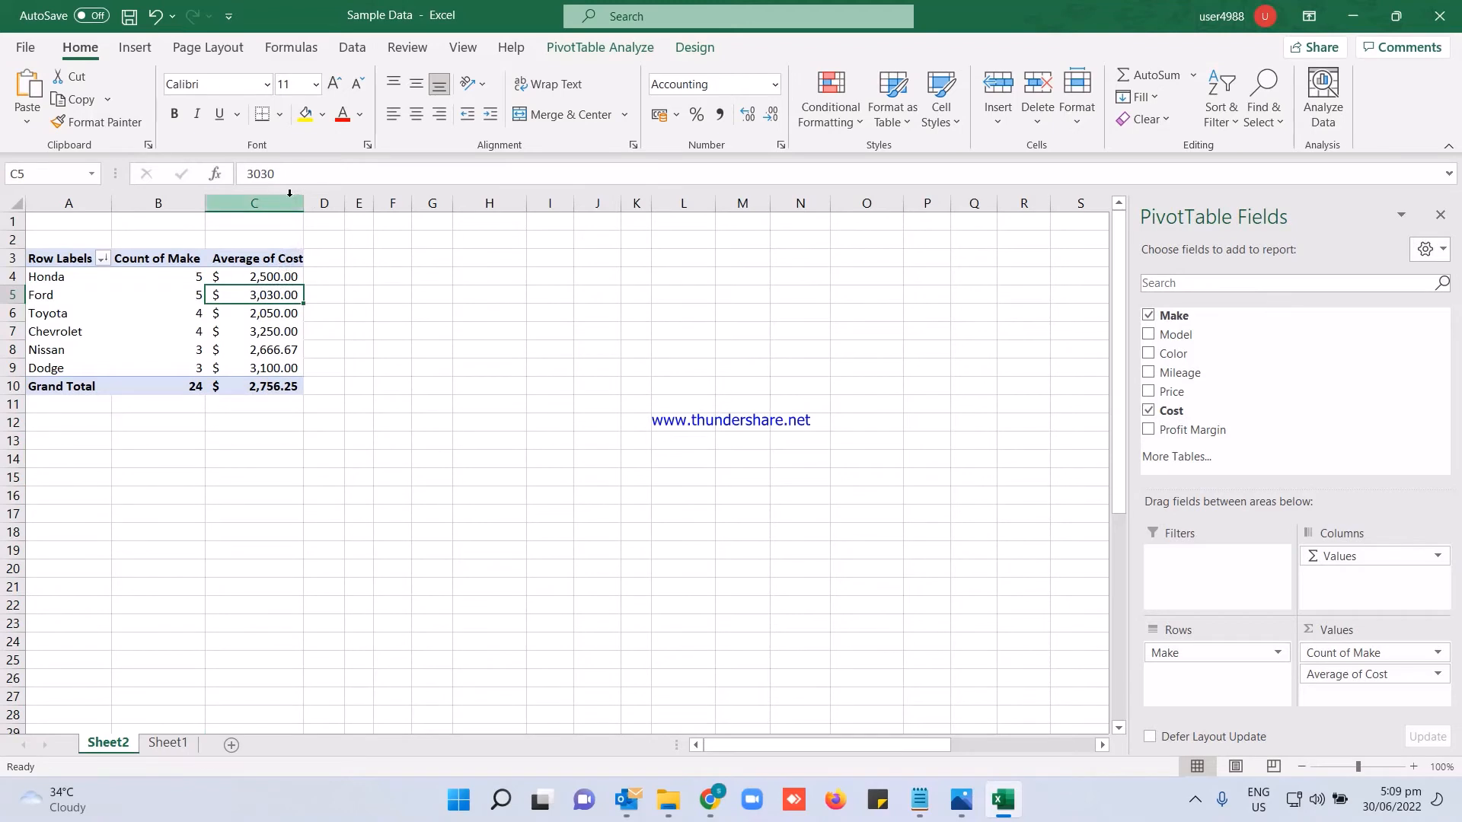
Reduce the Average of Cost column to zero decimal places.
left_click(295, 203)
left_click(771, 114)
left_click(771, 114)
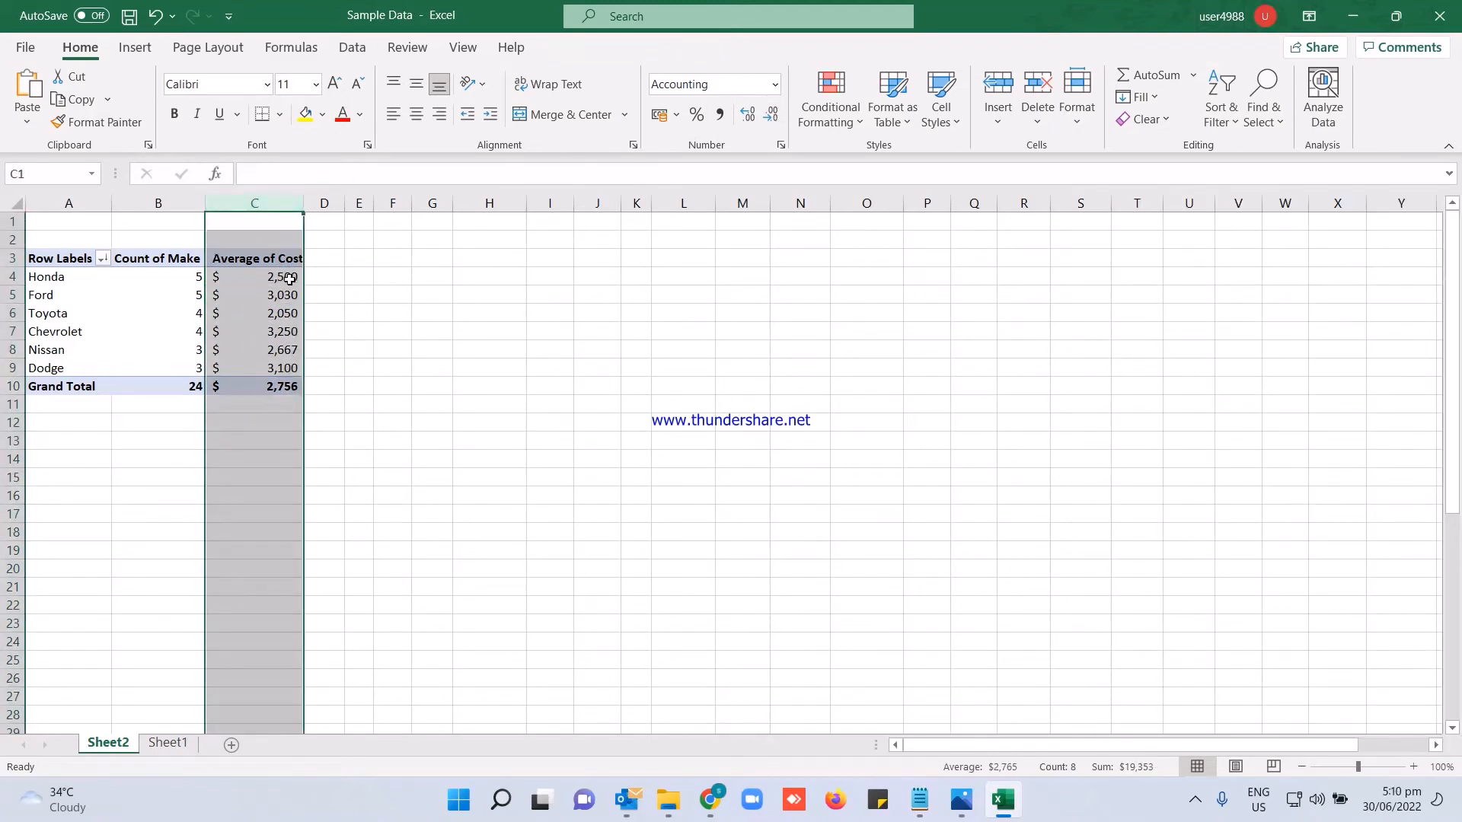
left_click(285, 279)
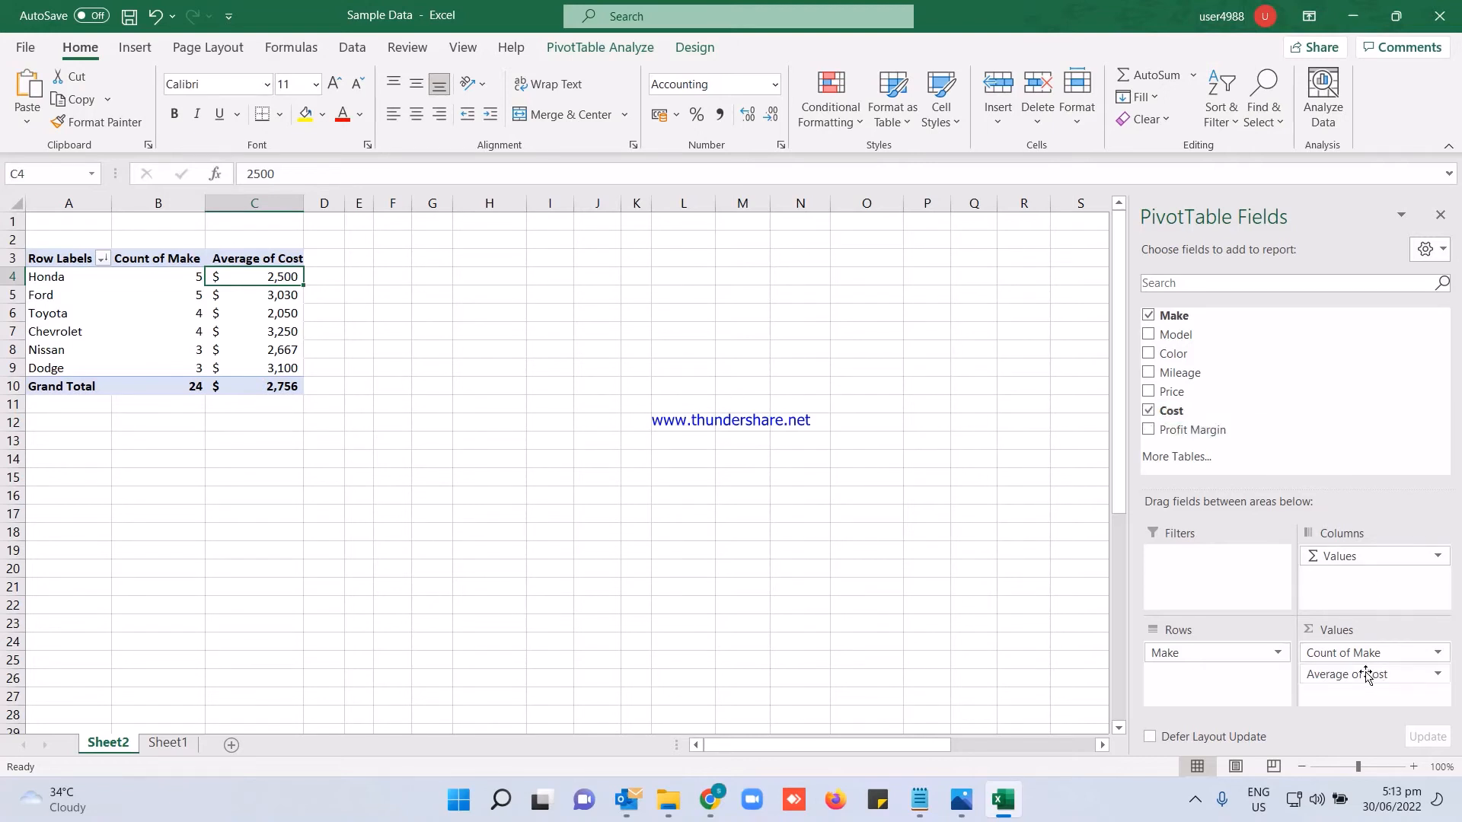
Replace Average of Cost with Sum of Cost and break the PivotTable down by Model in rows and Color in columns.
left_click_drag(1367, 675, 1376, 438)
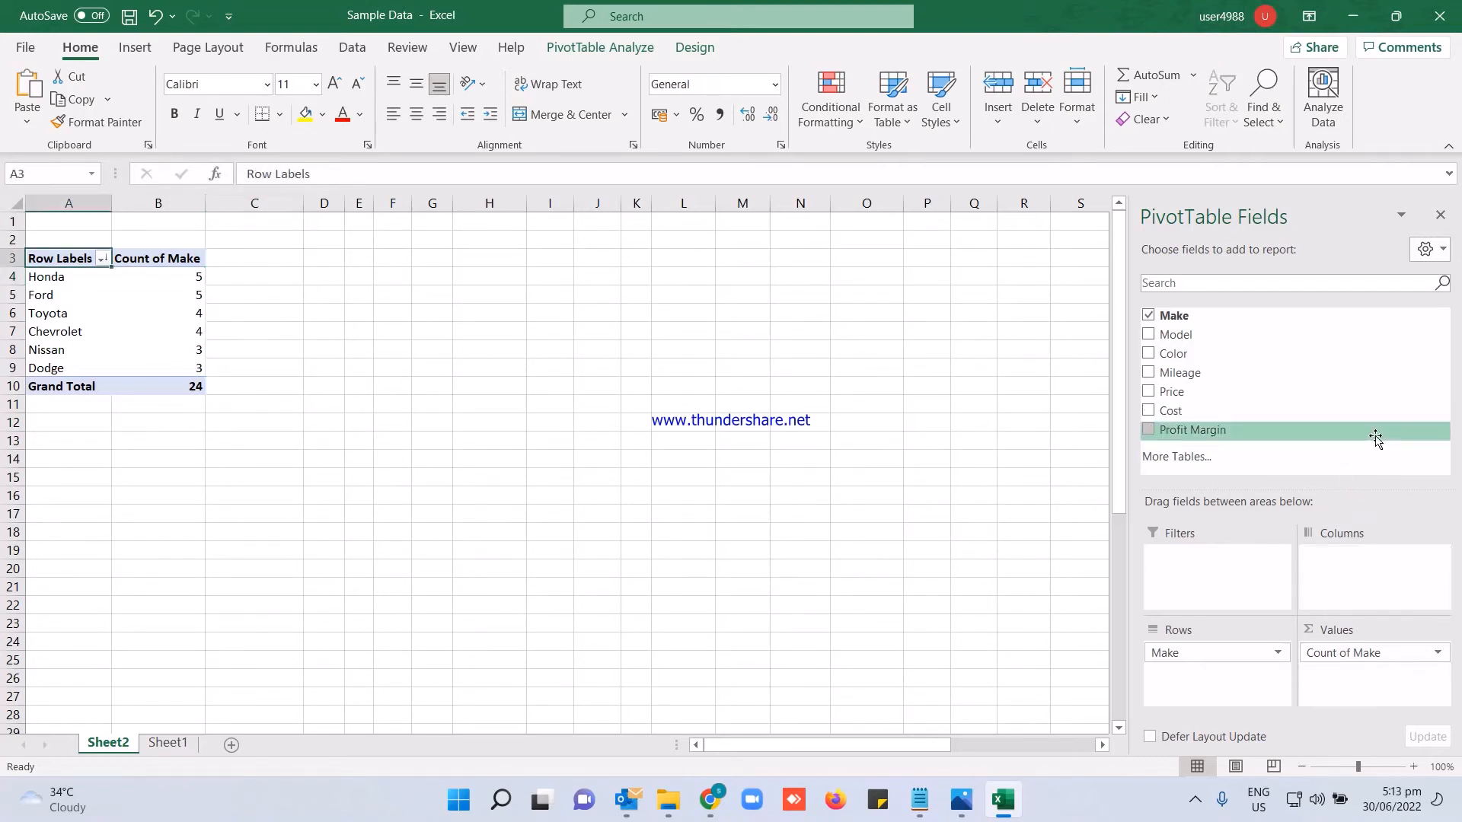
left_click(1151, 410)
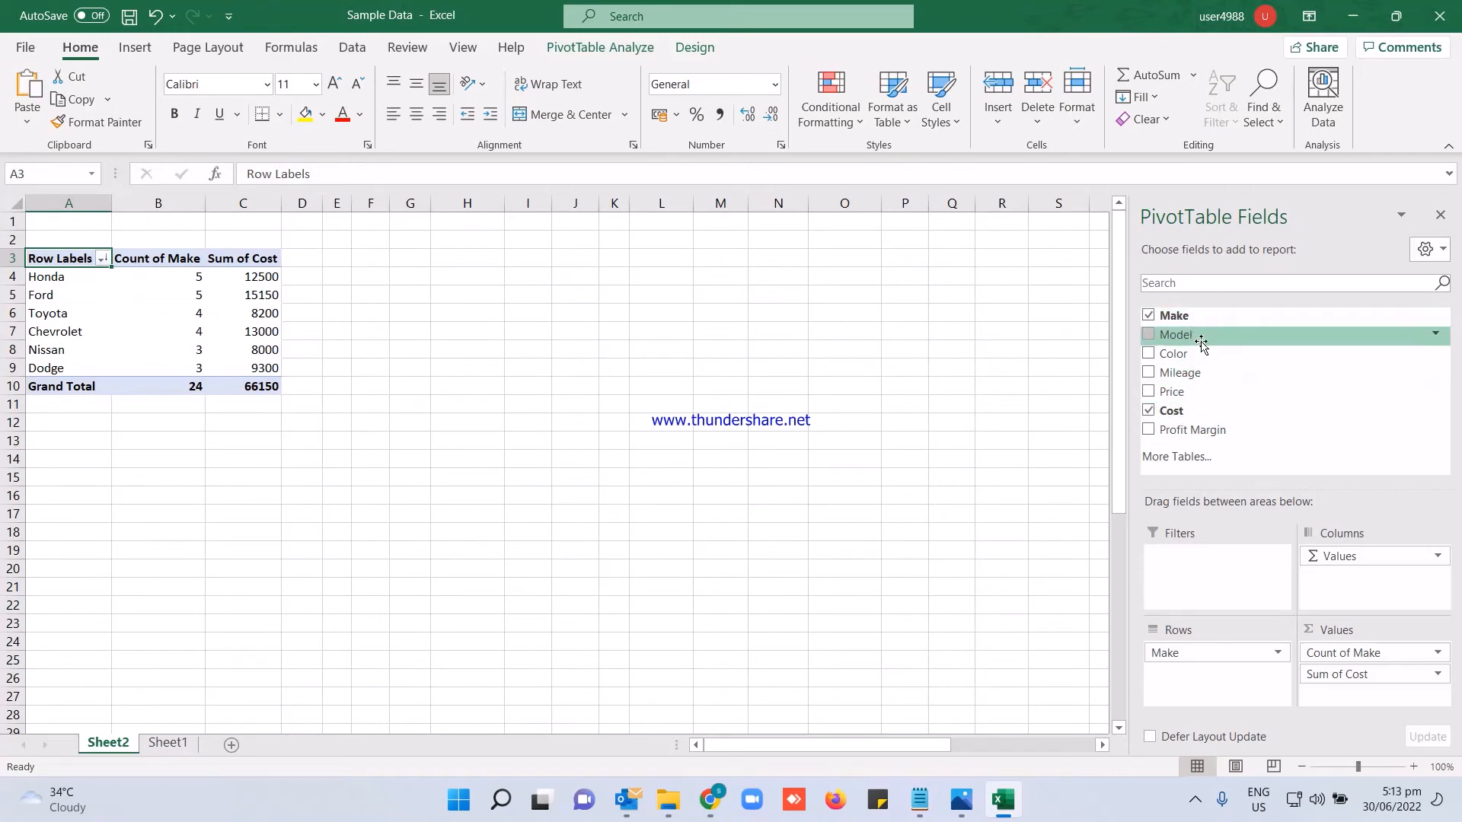
left_click_drag(1192, 342, 1218, 677)
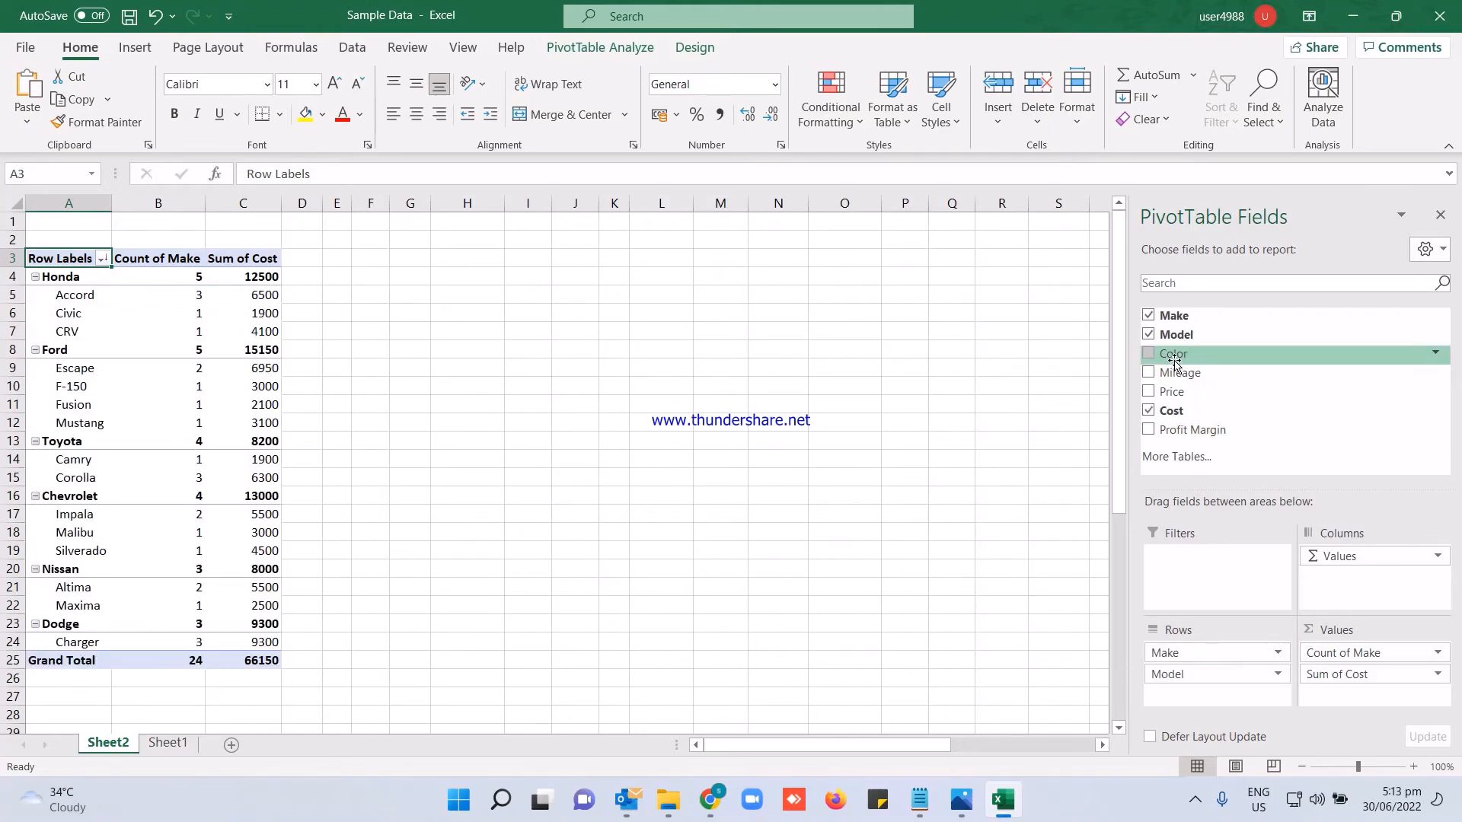
left_click_drag(1175, 363, 1348, 587)
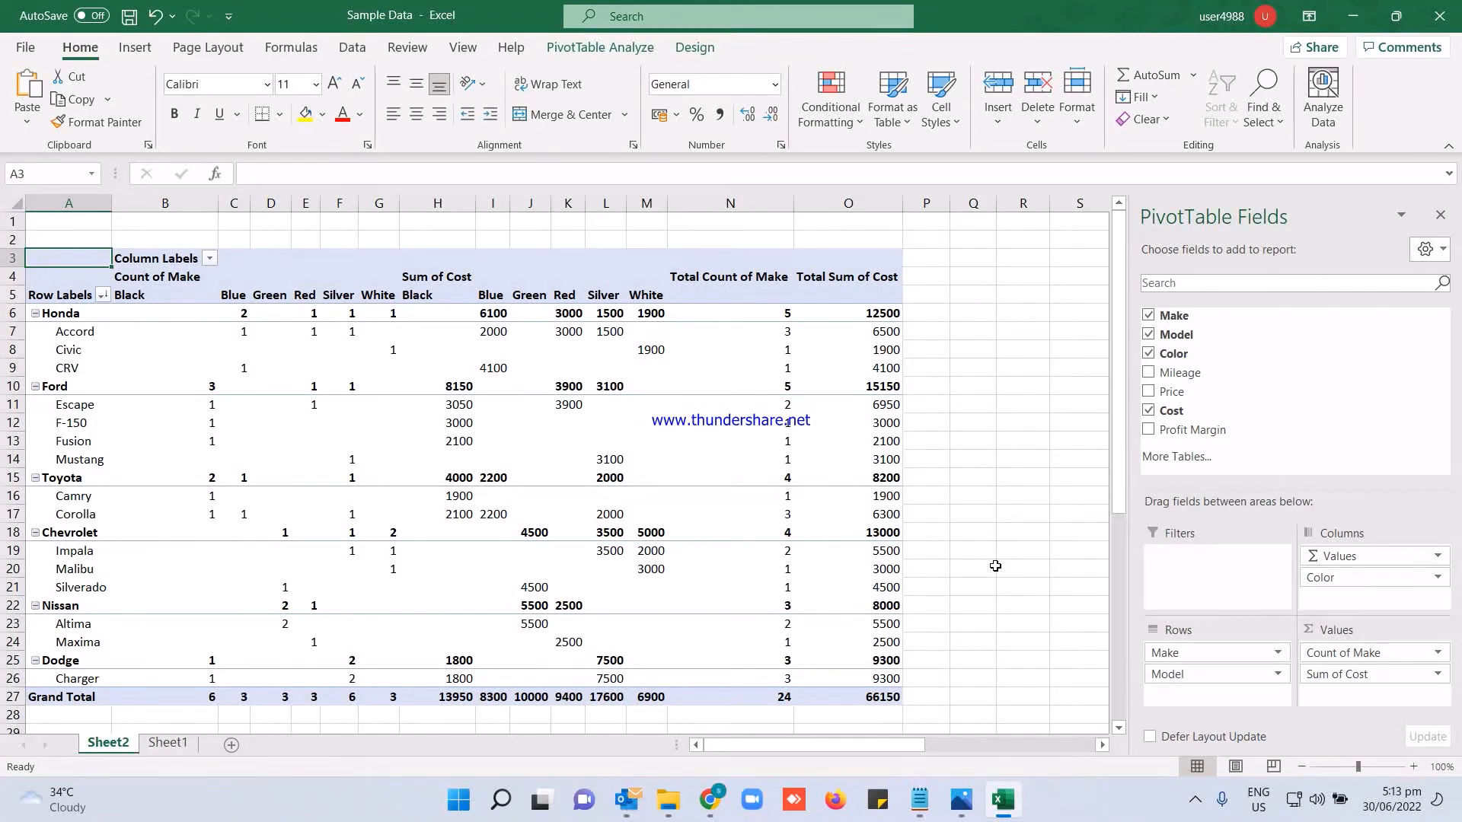
Move Color into the rows, and move Model to the columns and back to the rows beneath Color.
left_click_drag(1353, 583, 1230, 692)
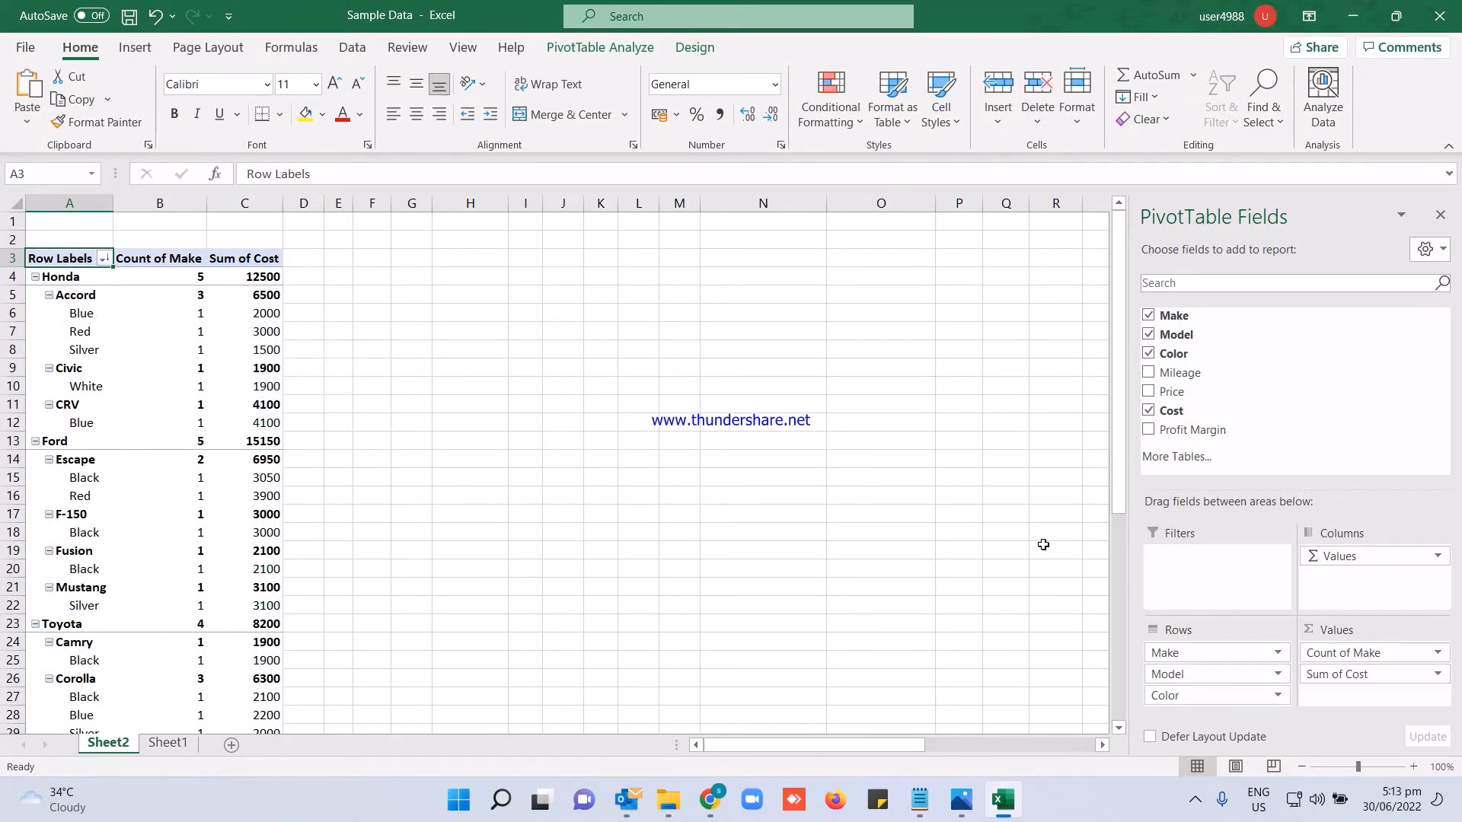
left_click_drag(1222, 674, 1359, 579)
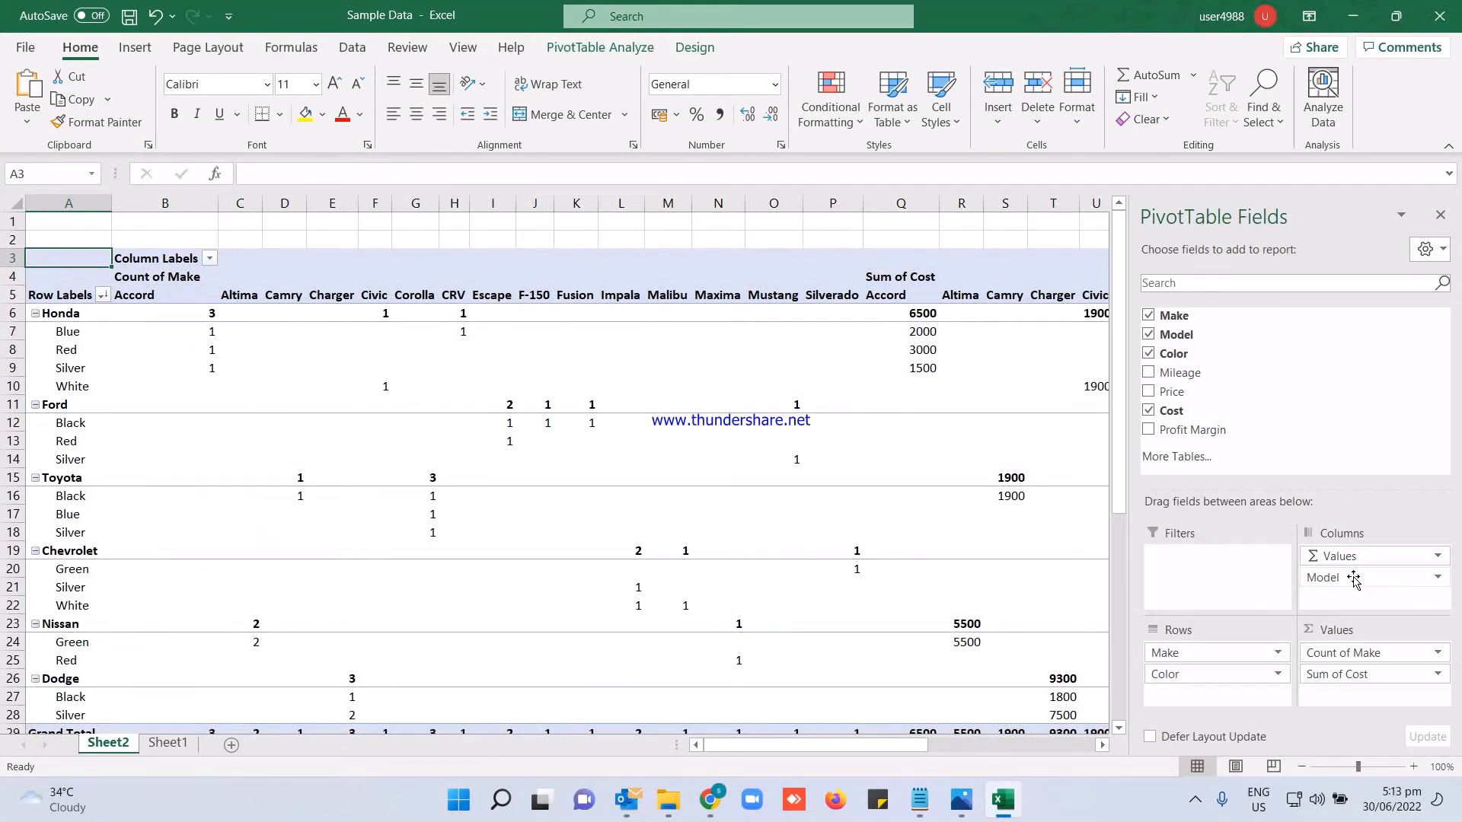
left_click_drag(1354, 579, 1267, 697)
right_click(643, 404)
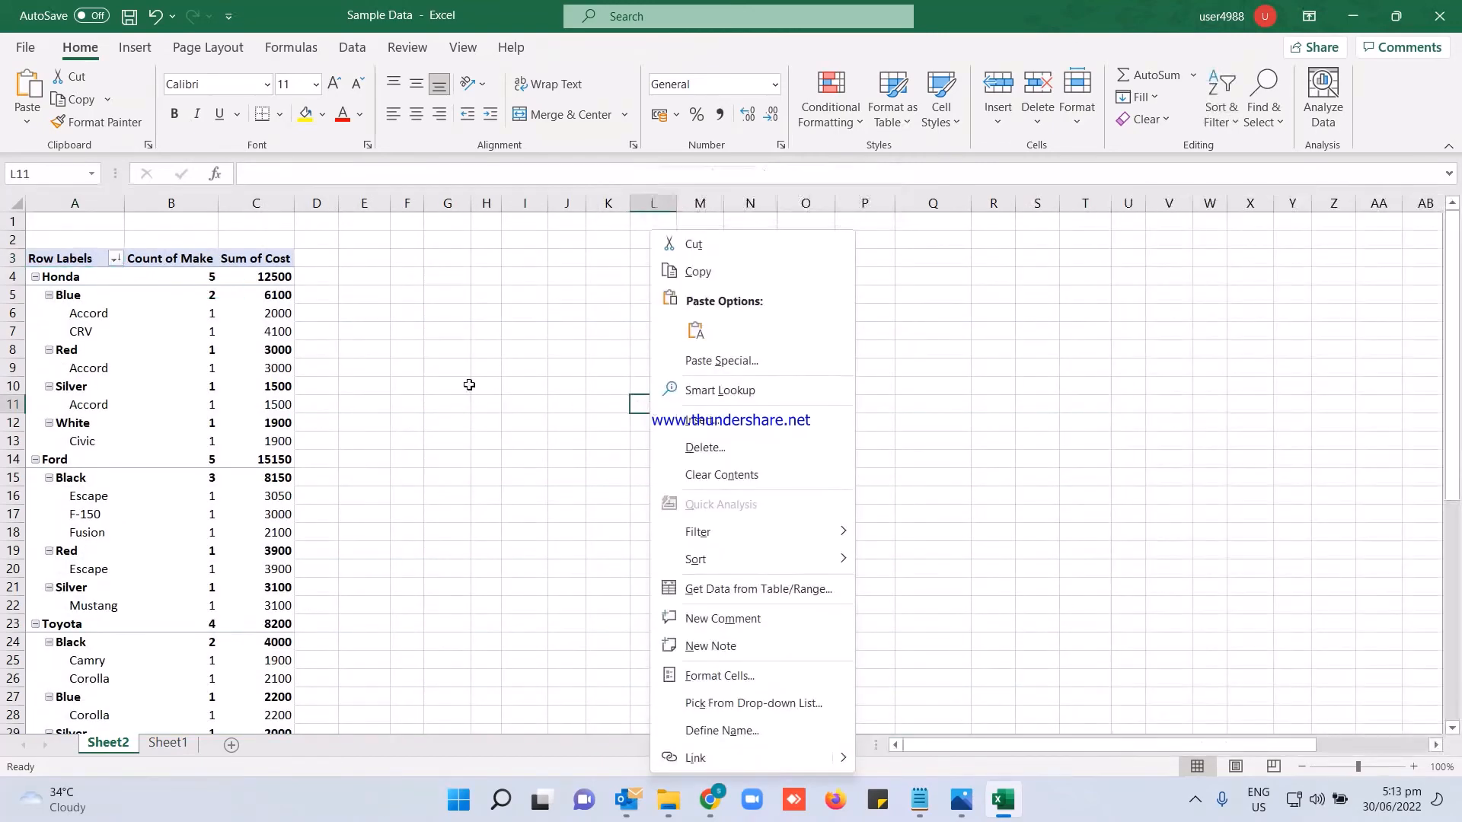
key("Escape")
Insert a Clustered Column PivotChart from the PivotTable and place it beside the table around columns I to Q.
left_click(169, 259)
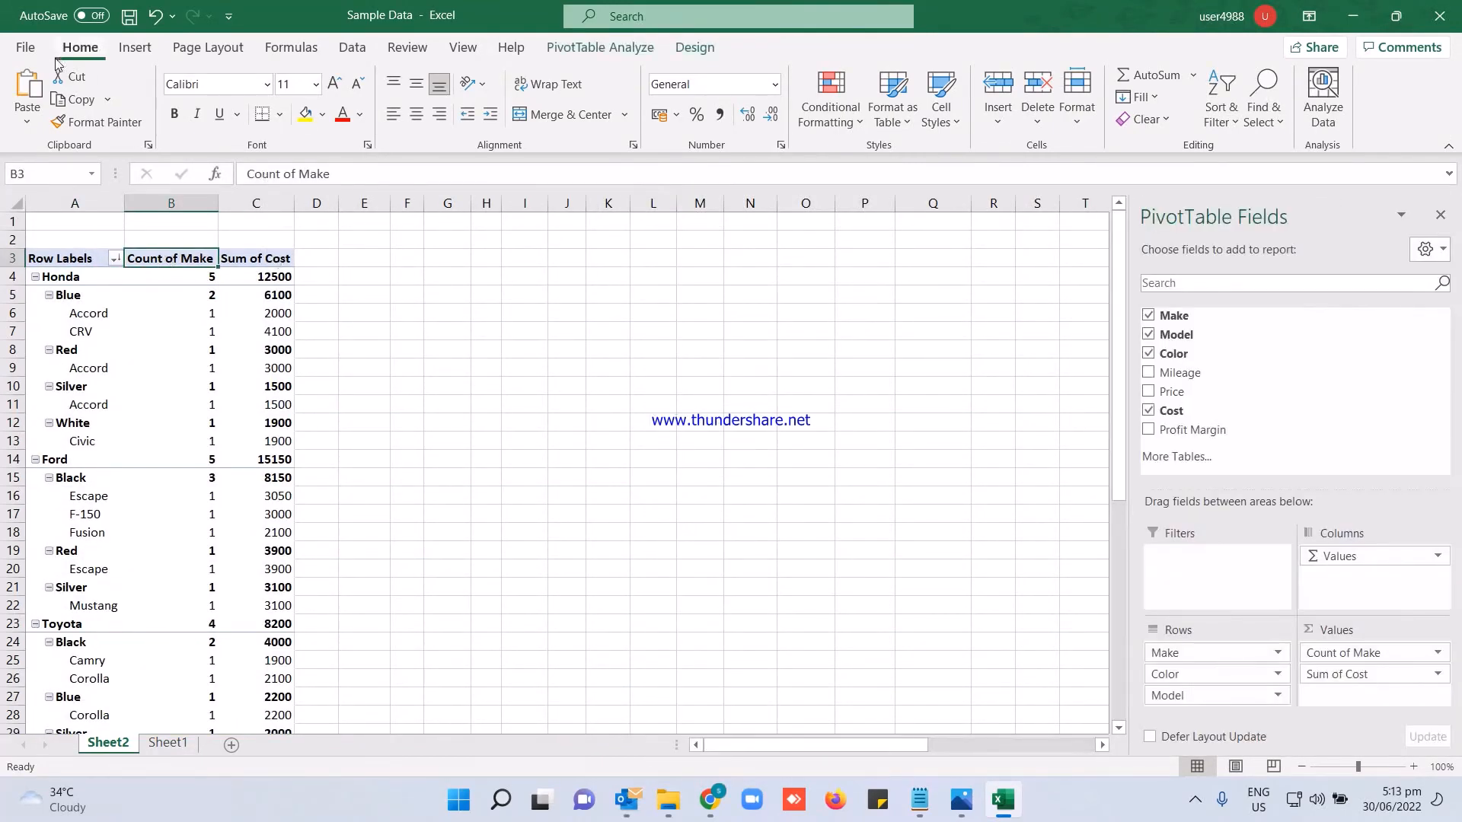
left_click(128, 53)
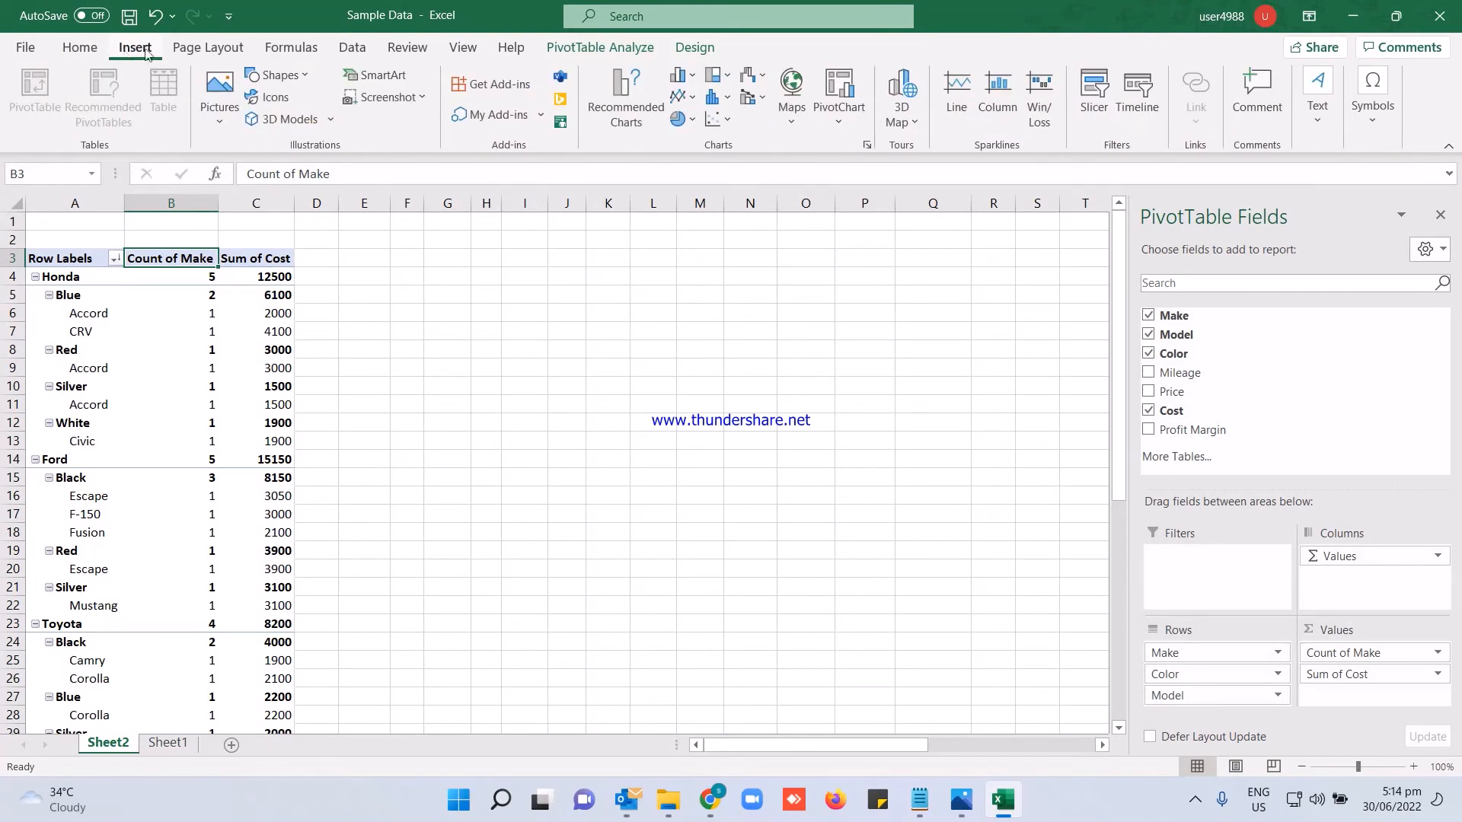
left_click(630, 94)
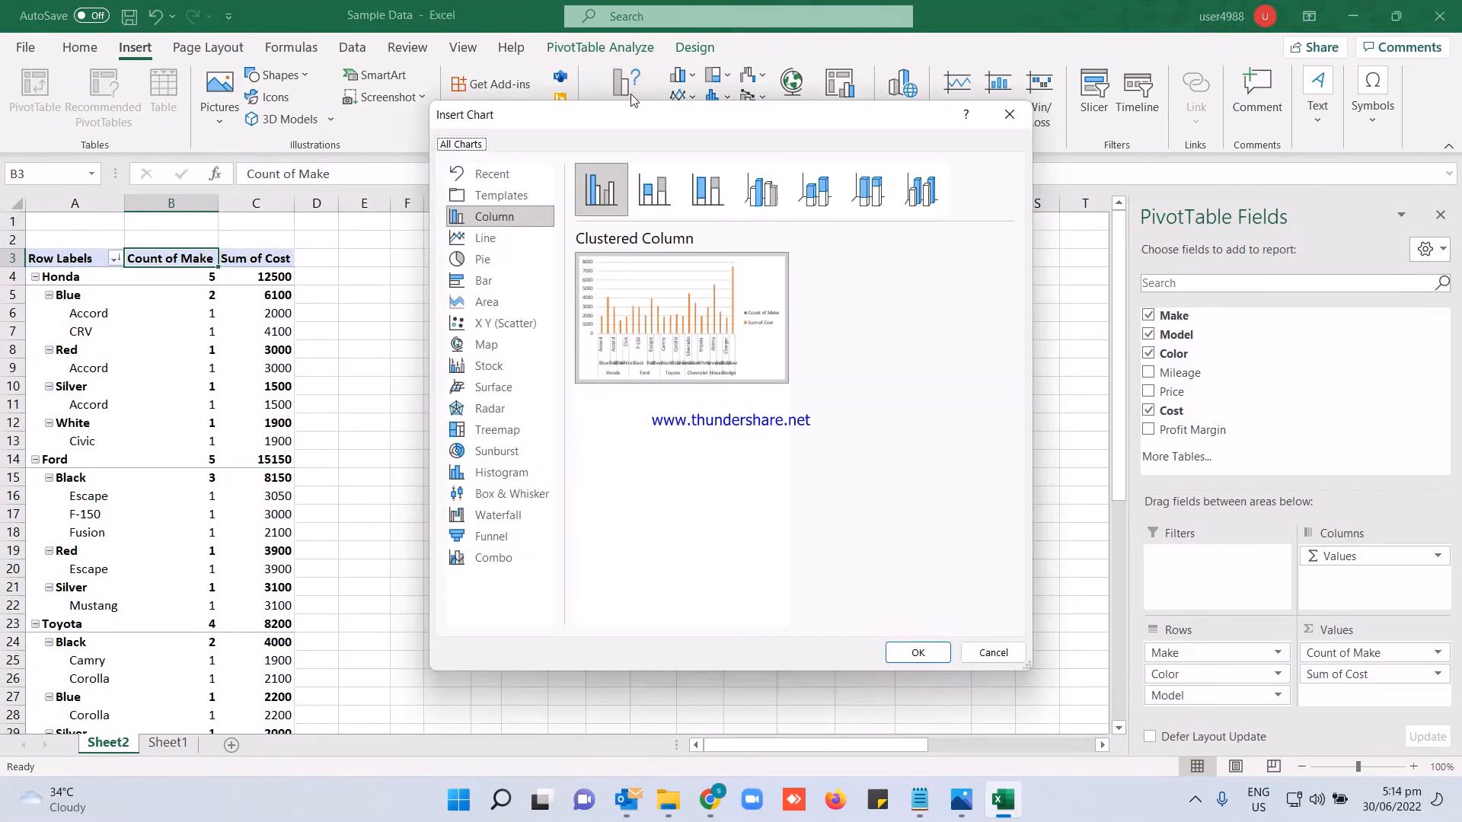
mouse_move(716, 381)
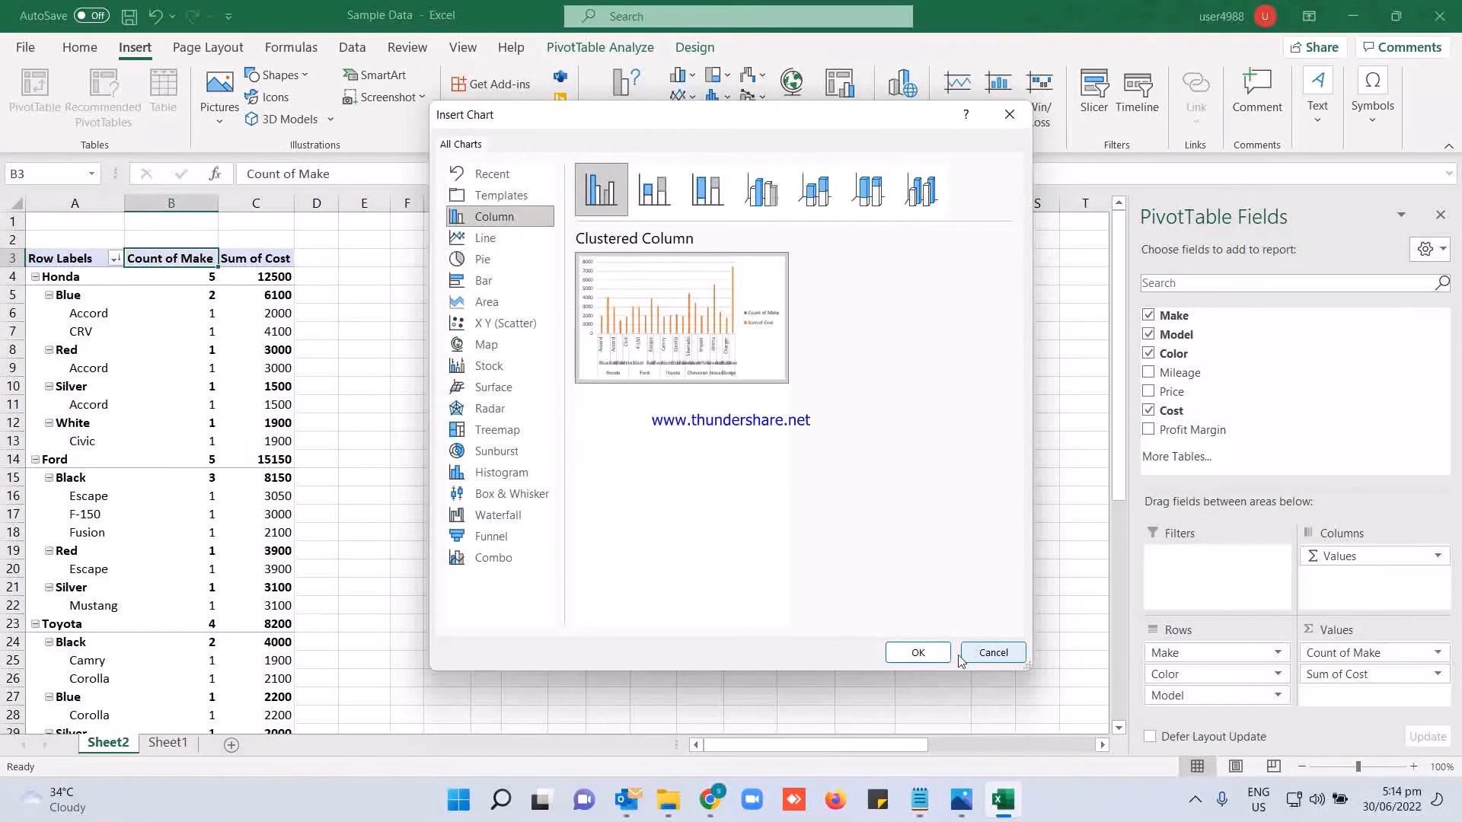
left_click(925, 653)
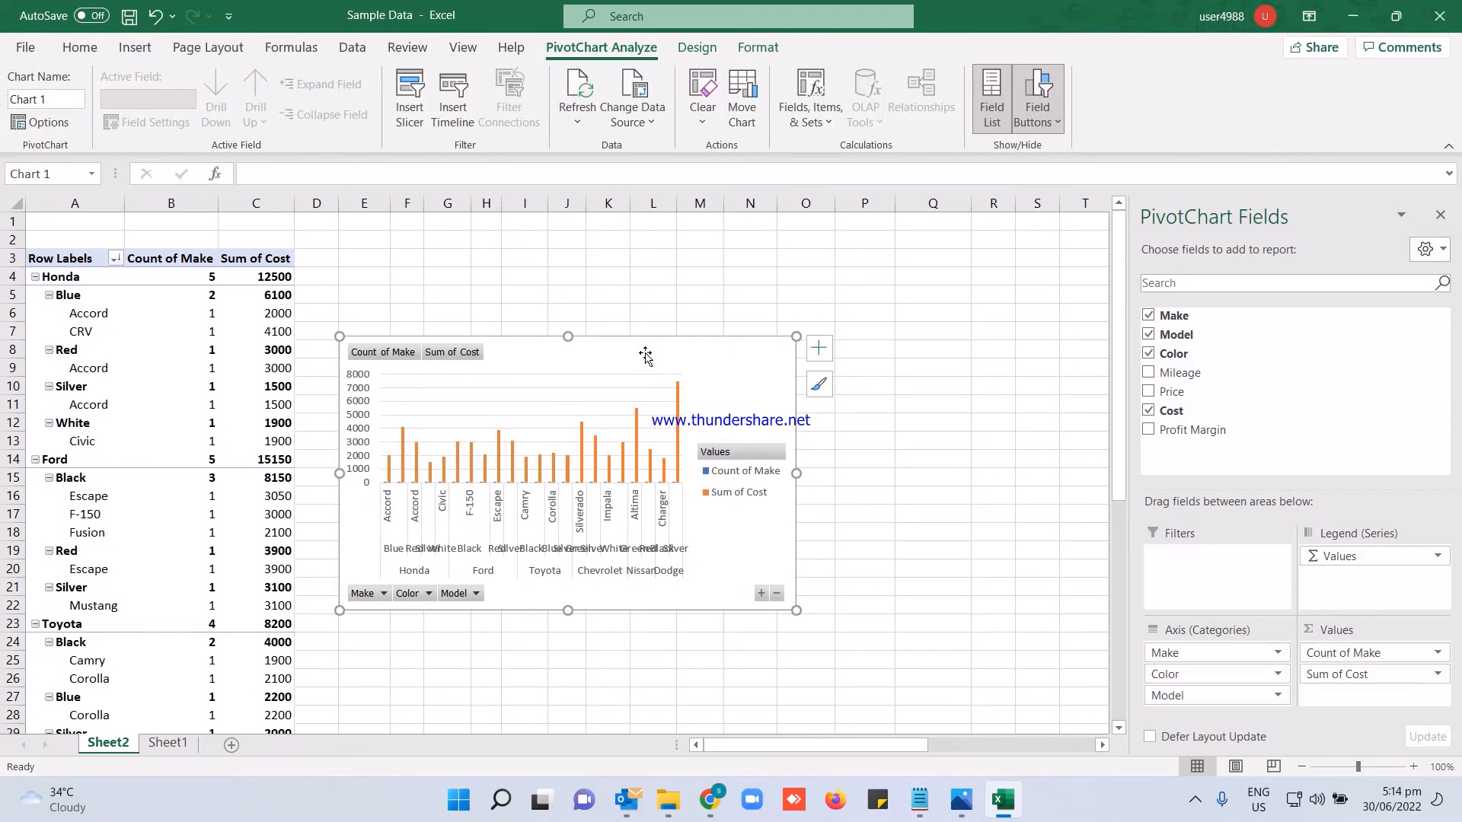
left_click_drag(667, 343, 823, 292)
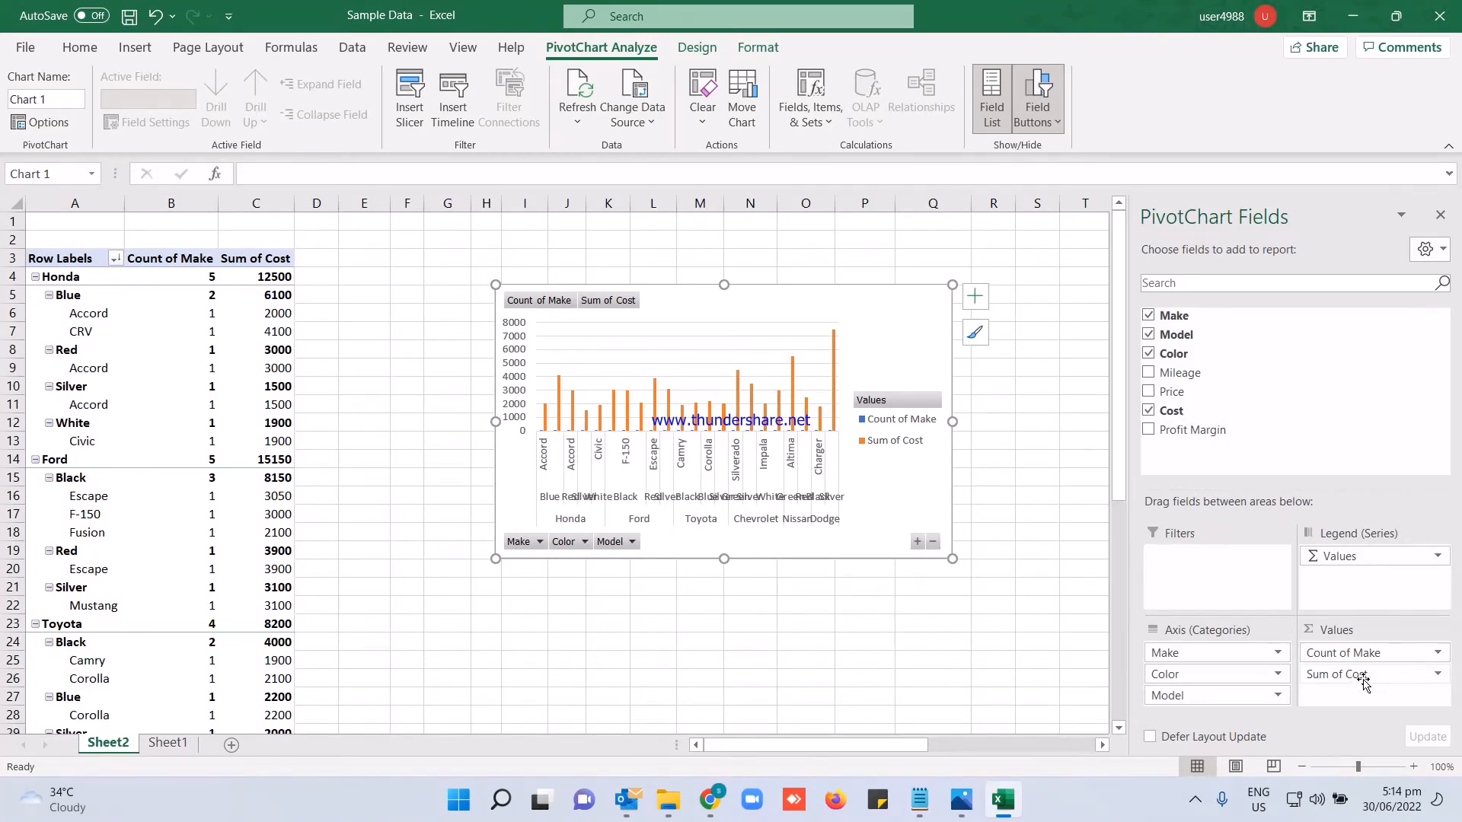
Reduce the PivotChart values to Count of Color by removing Sum of Cost and Count of Make and moving Color from the axis.
left_click_drag(1362, 680, 1311, 432)
left_click_drag(1206, 673, 1408, 673)
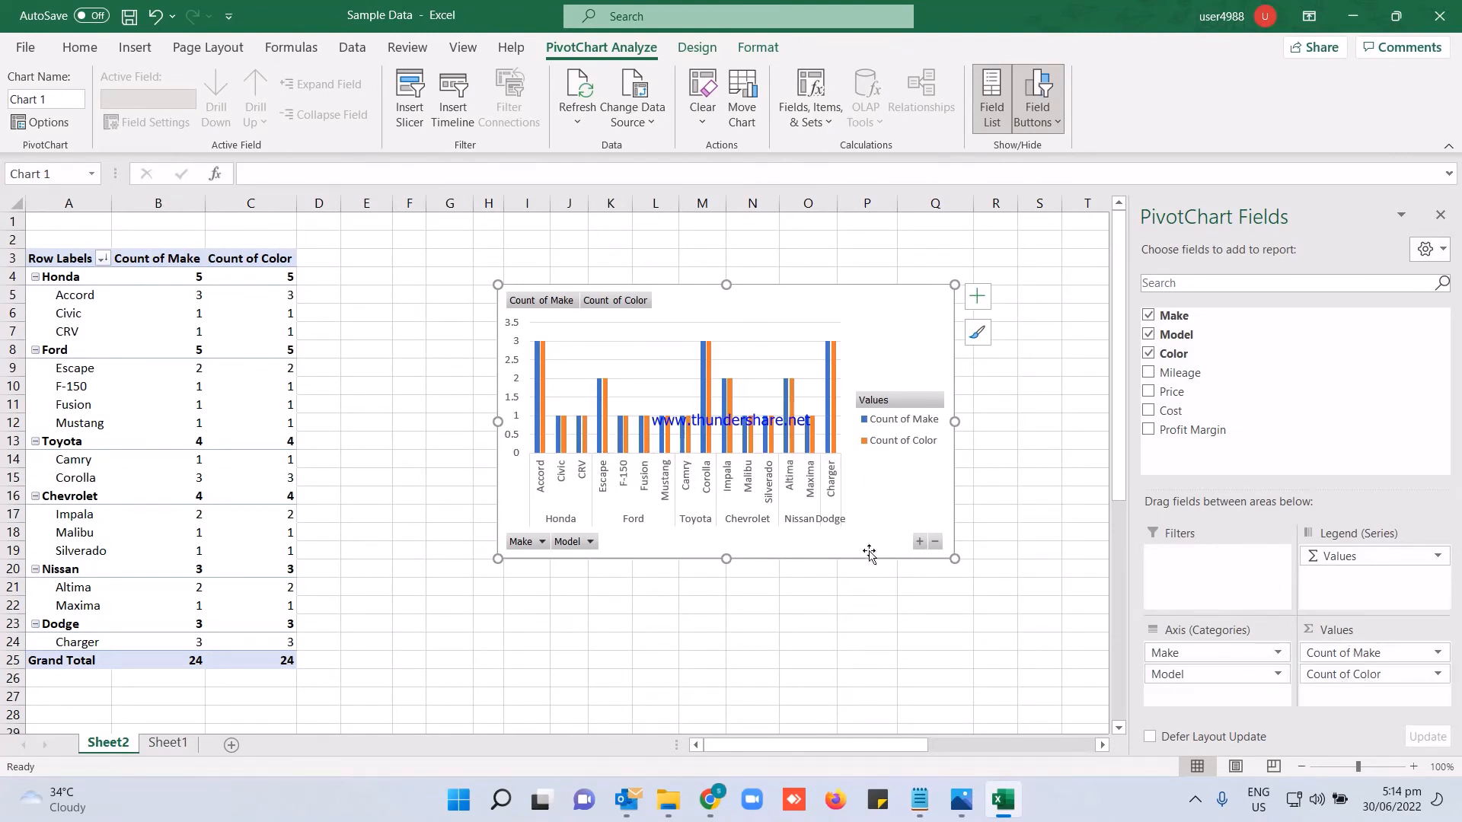
left_click_drag(1343, 652, 1259, 414)
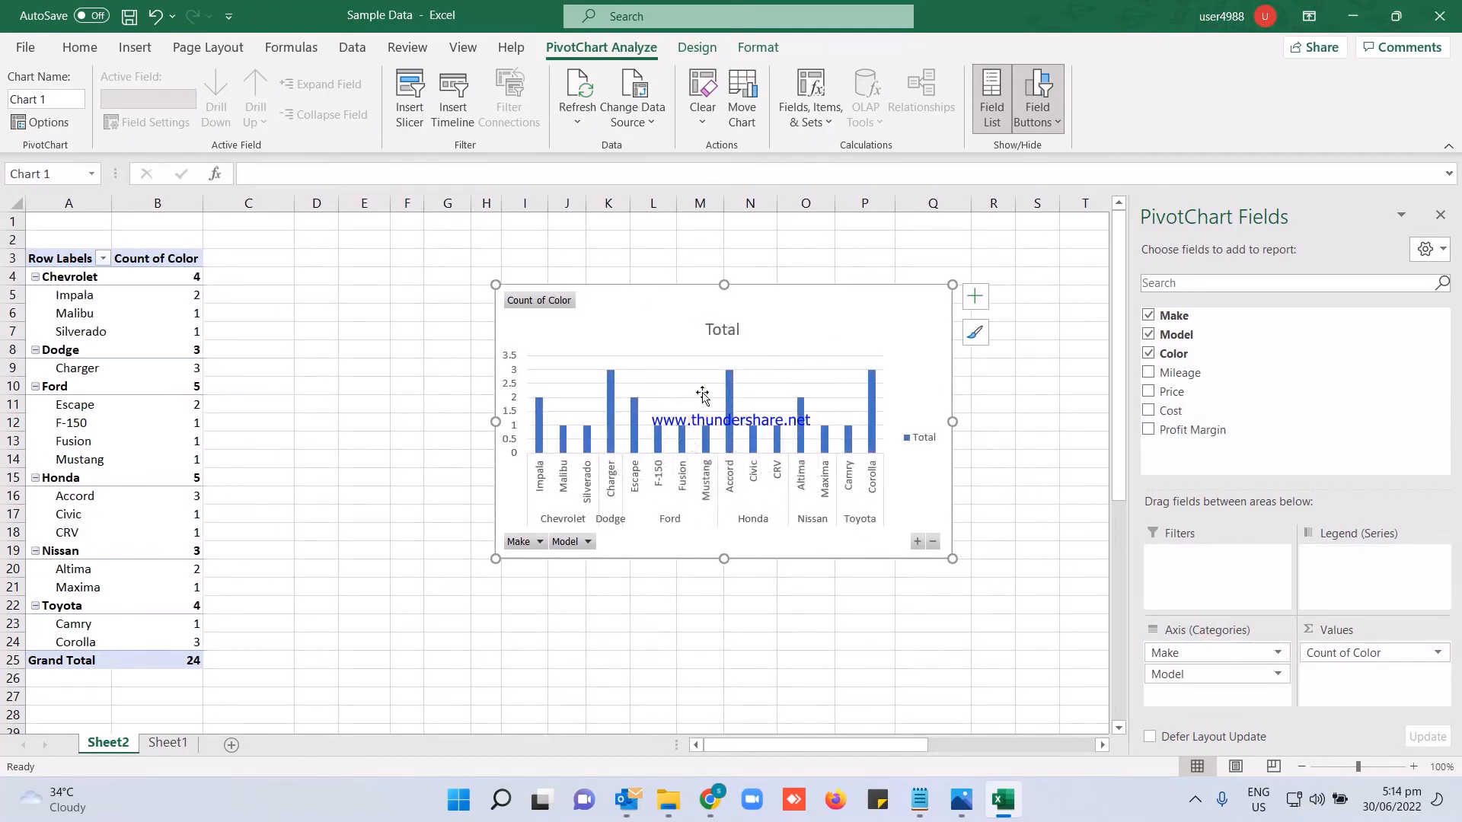
Move Color from the values to the axis categories beneath Model and add Price to the values as a sum.
left_click(590, 542)
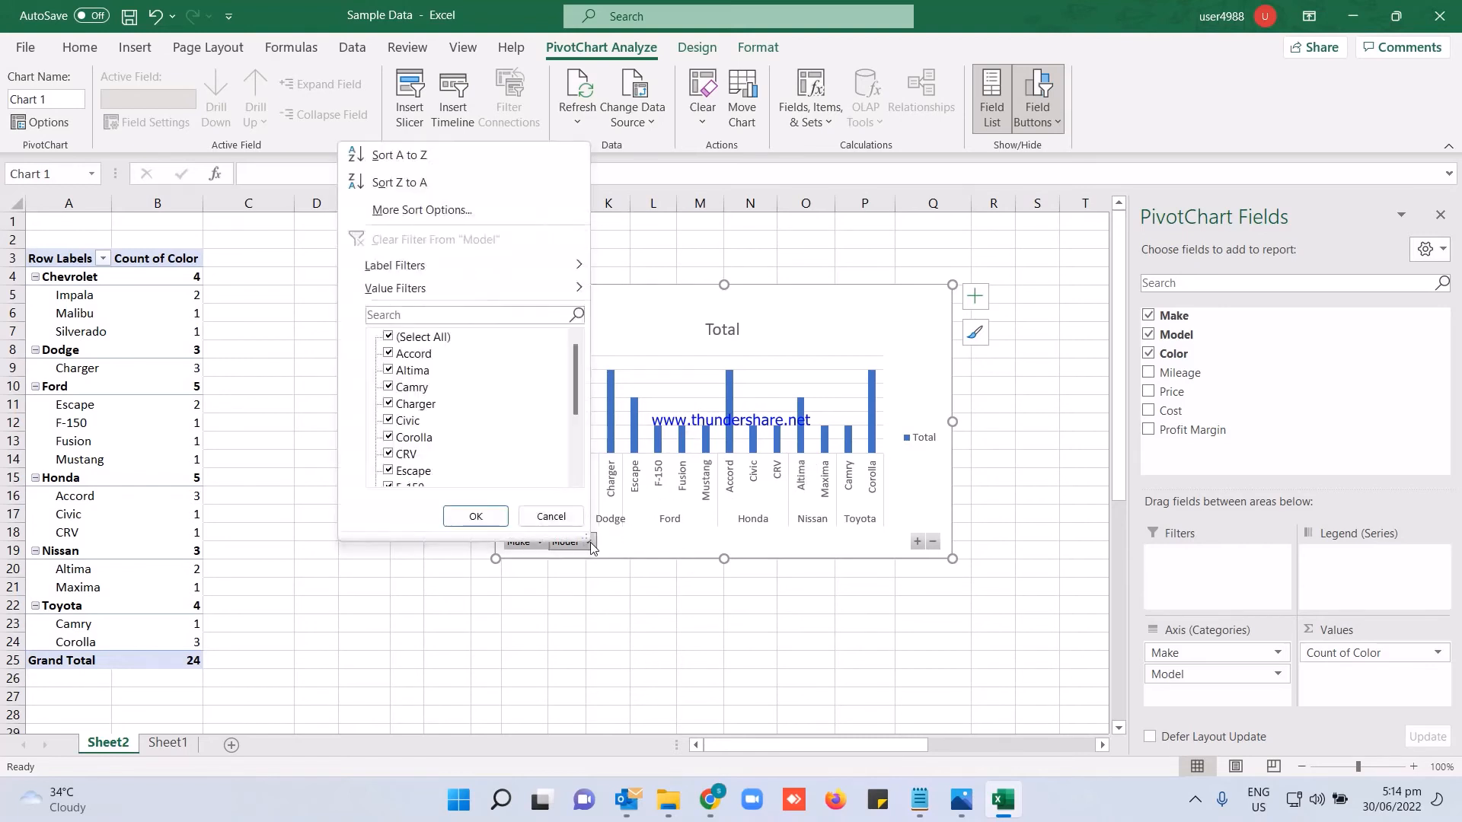
left_click(592, 545)
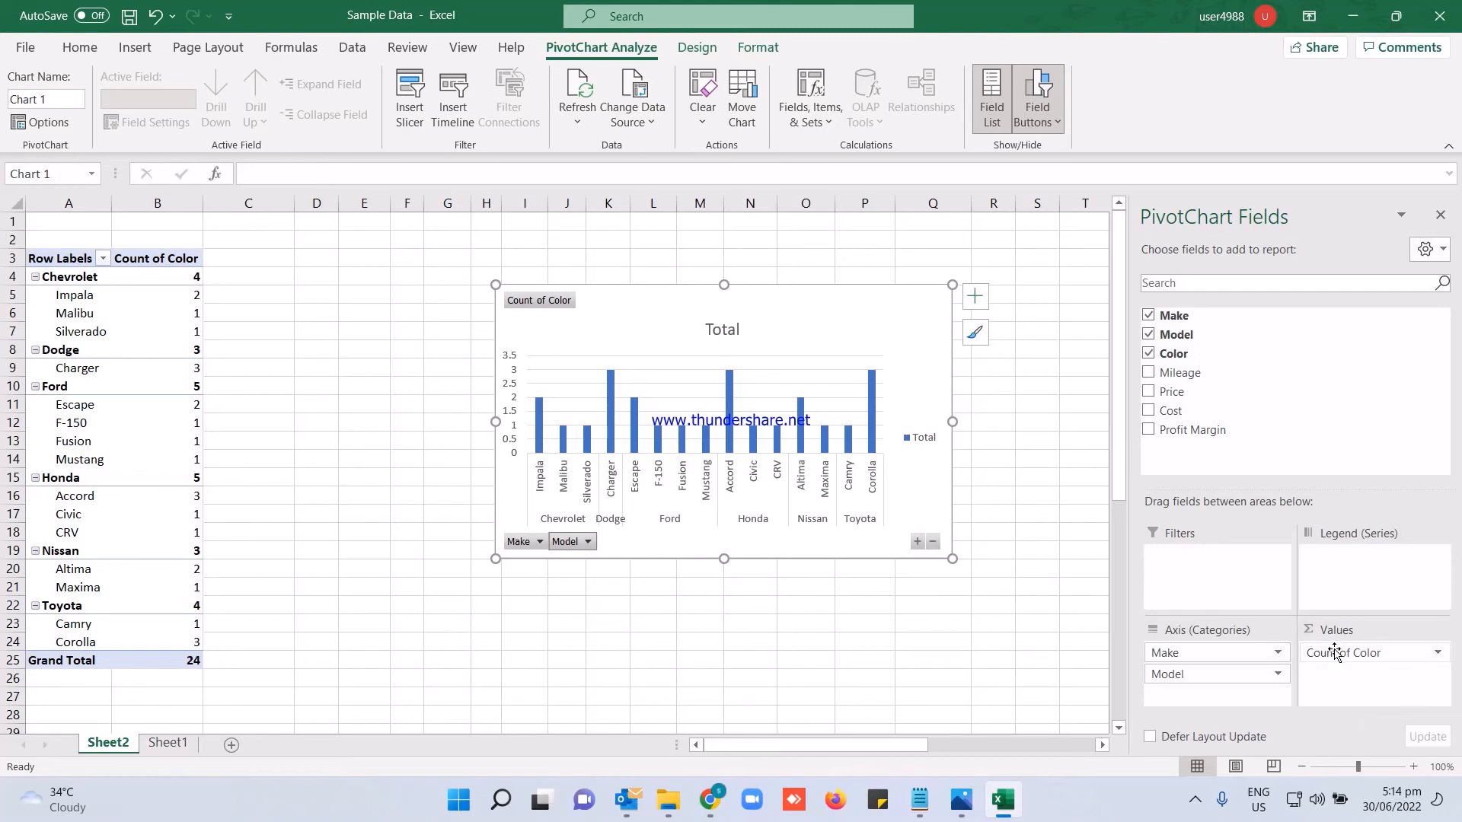
left_click_drag(1334, 653, 1201, 699)
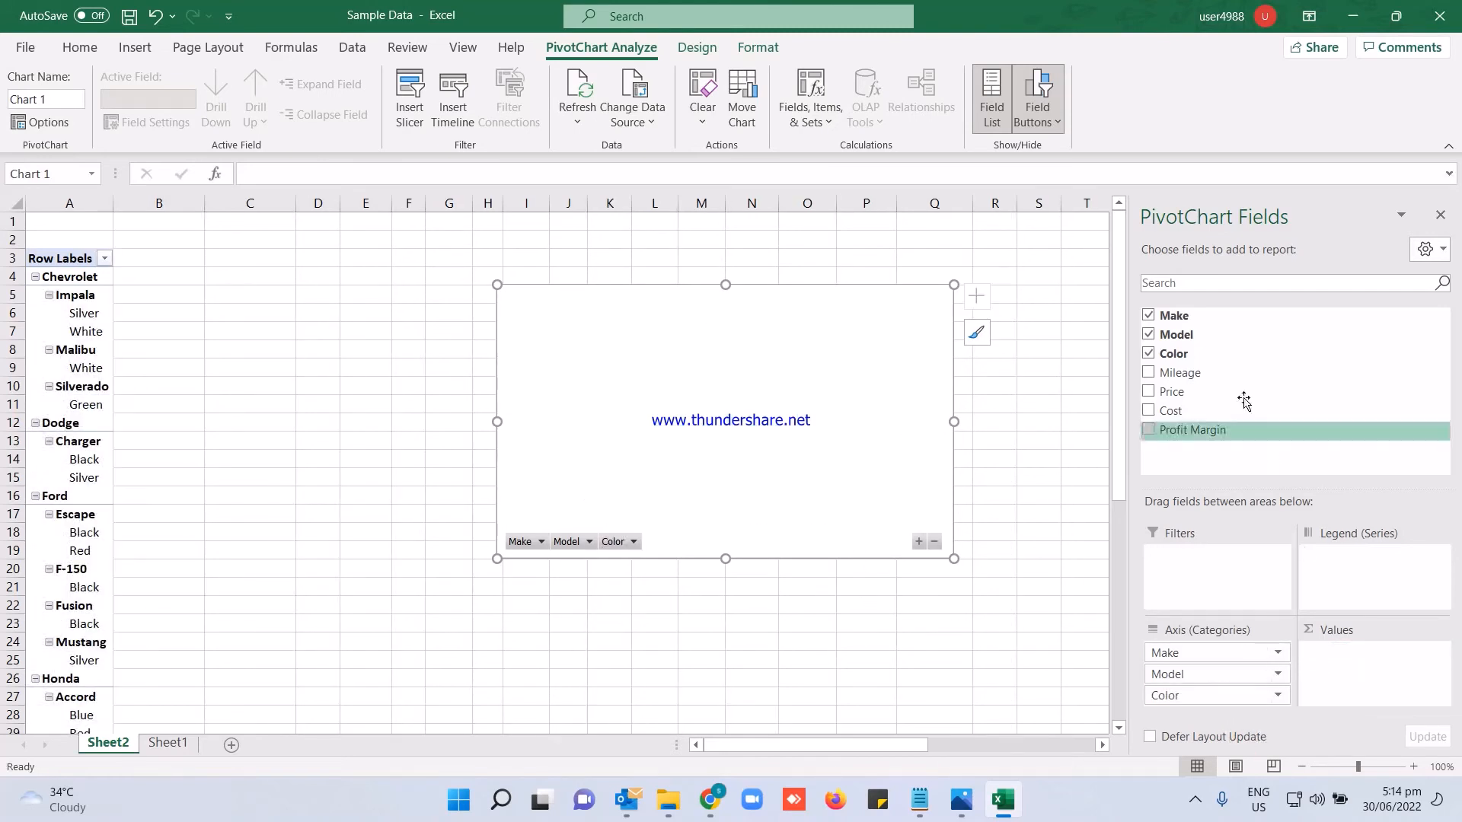
left_click_drag(1170, 395, 1323, 671)
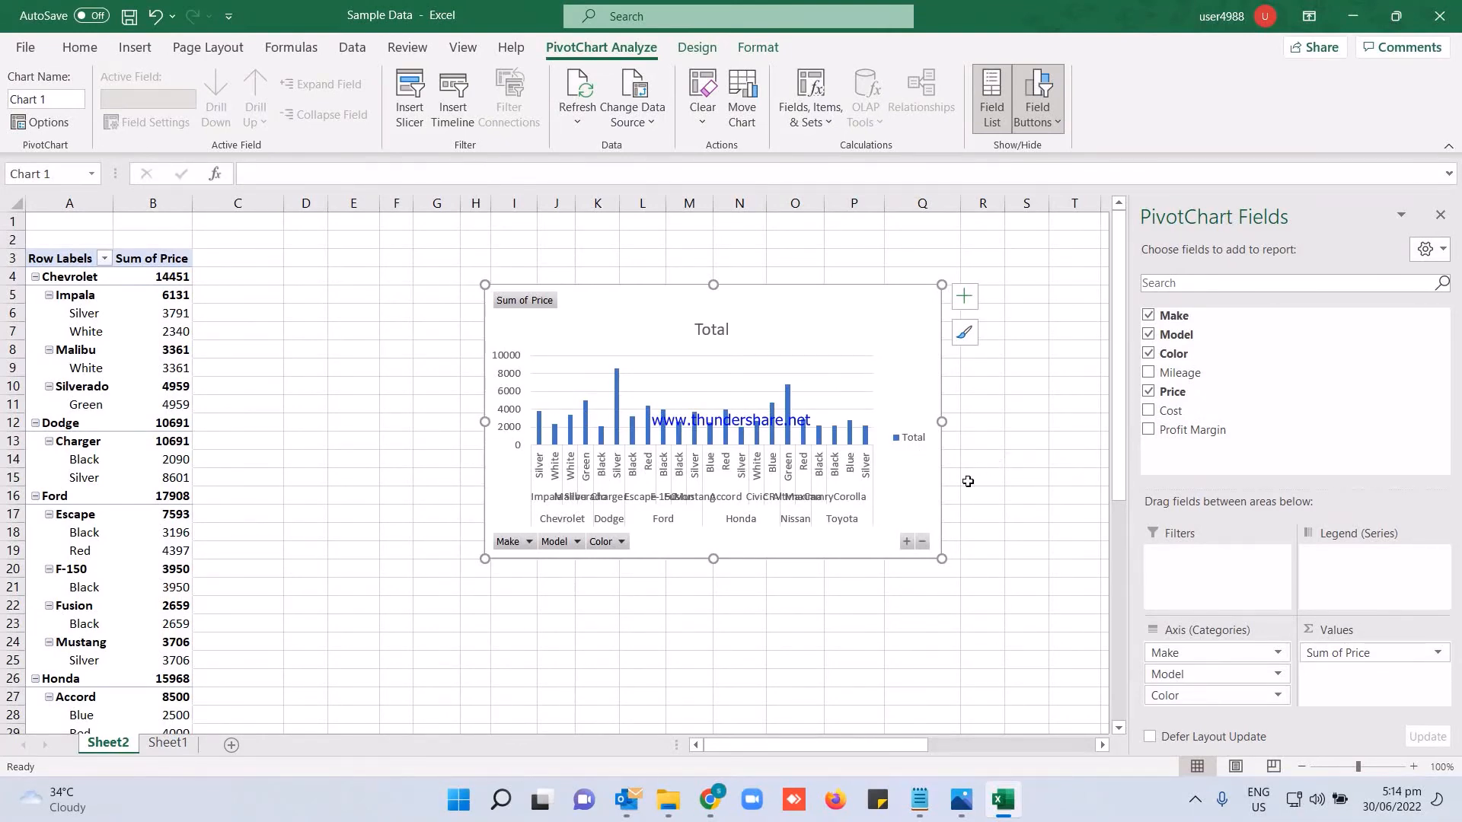
Enlarge the PivotChart in both directions to span about columns D to S and rows 5 to 21.
left_click_drag(944, 561, 1039, 602)
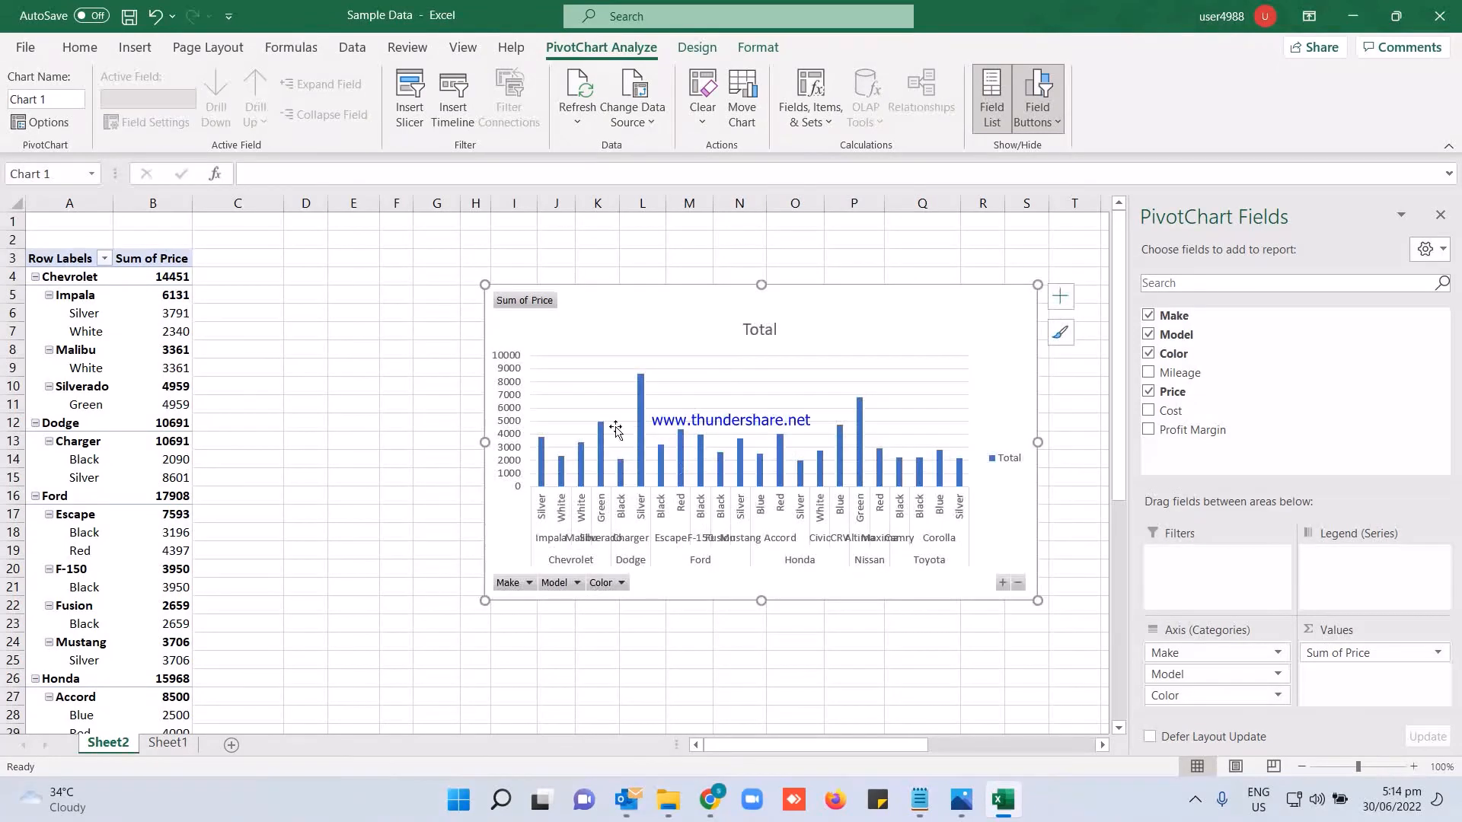
left_click_drag(485, 285, 297, 286)
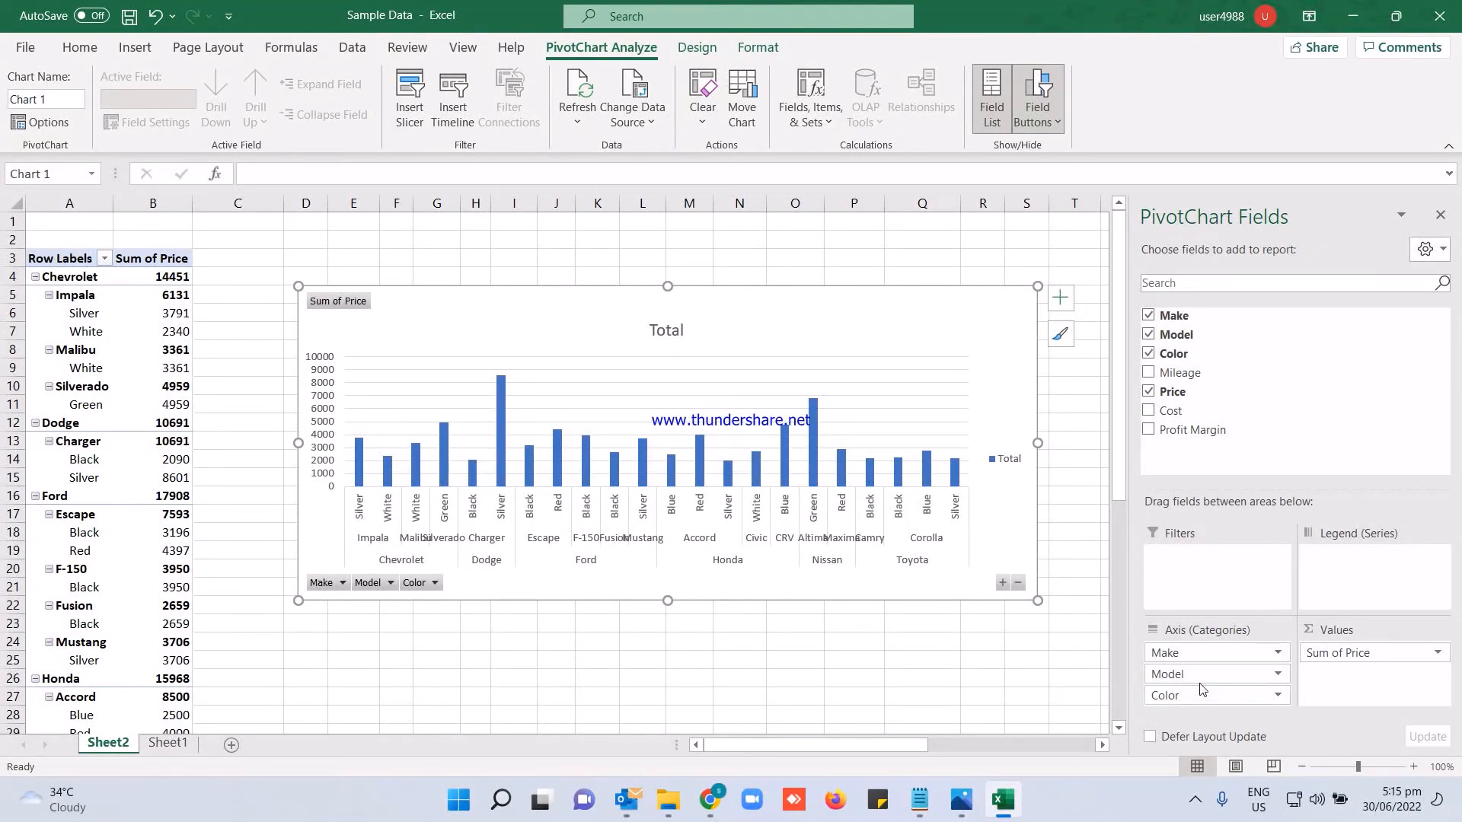
Move Make to the legend series and remove Model so only Color remains on the axis, and place the chart below the PivotTable.
left_click_drag(1203, 652, 1367, 586)
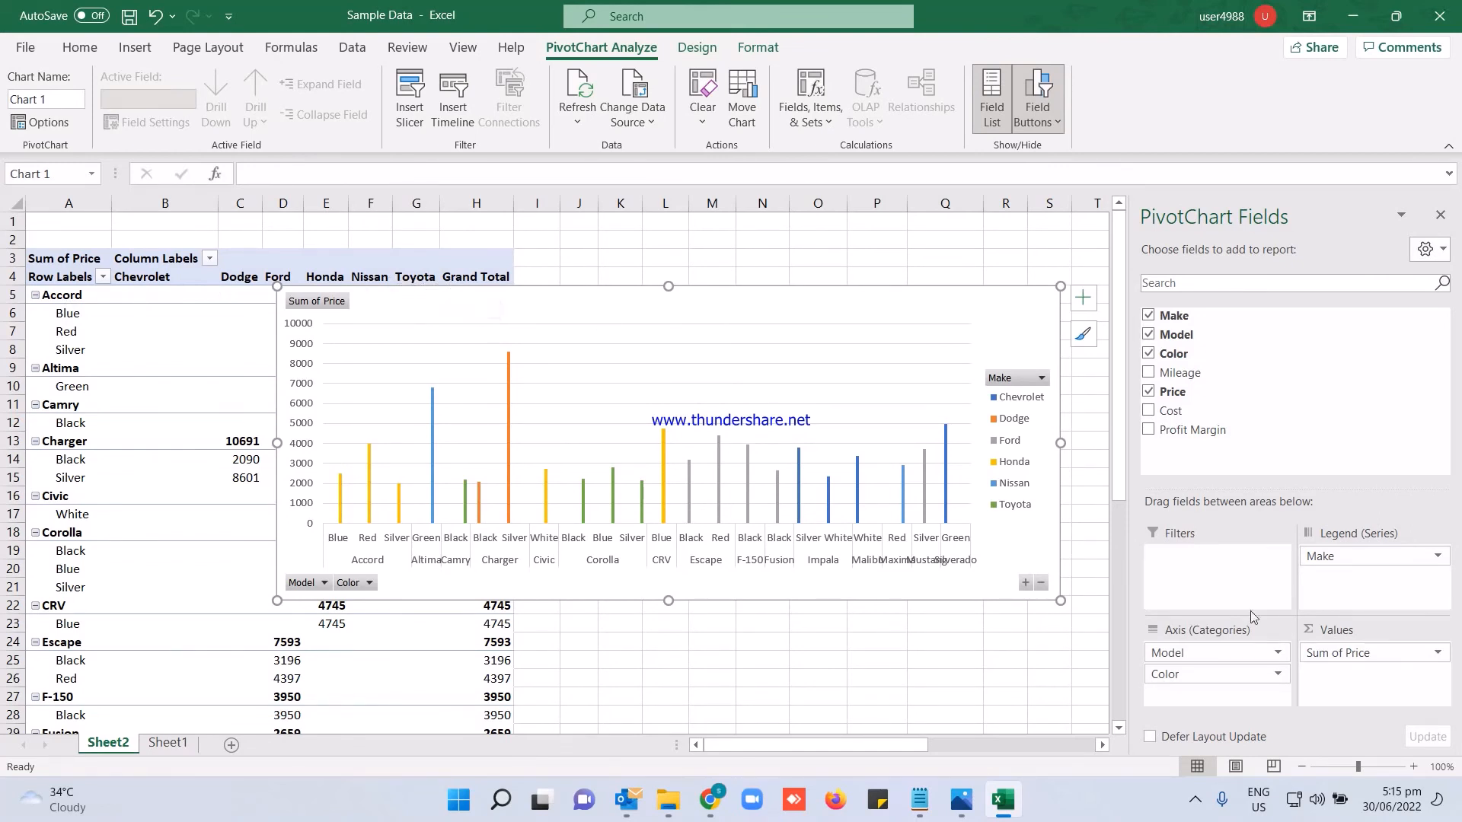
left_click_drag(1211, 675, 1213, 508)
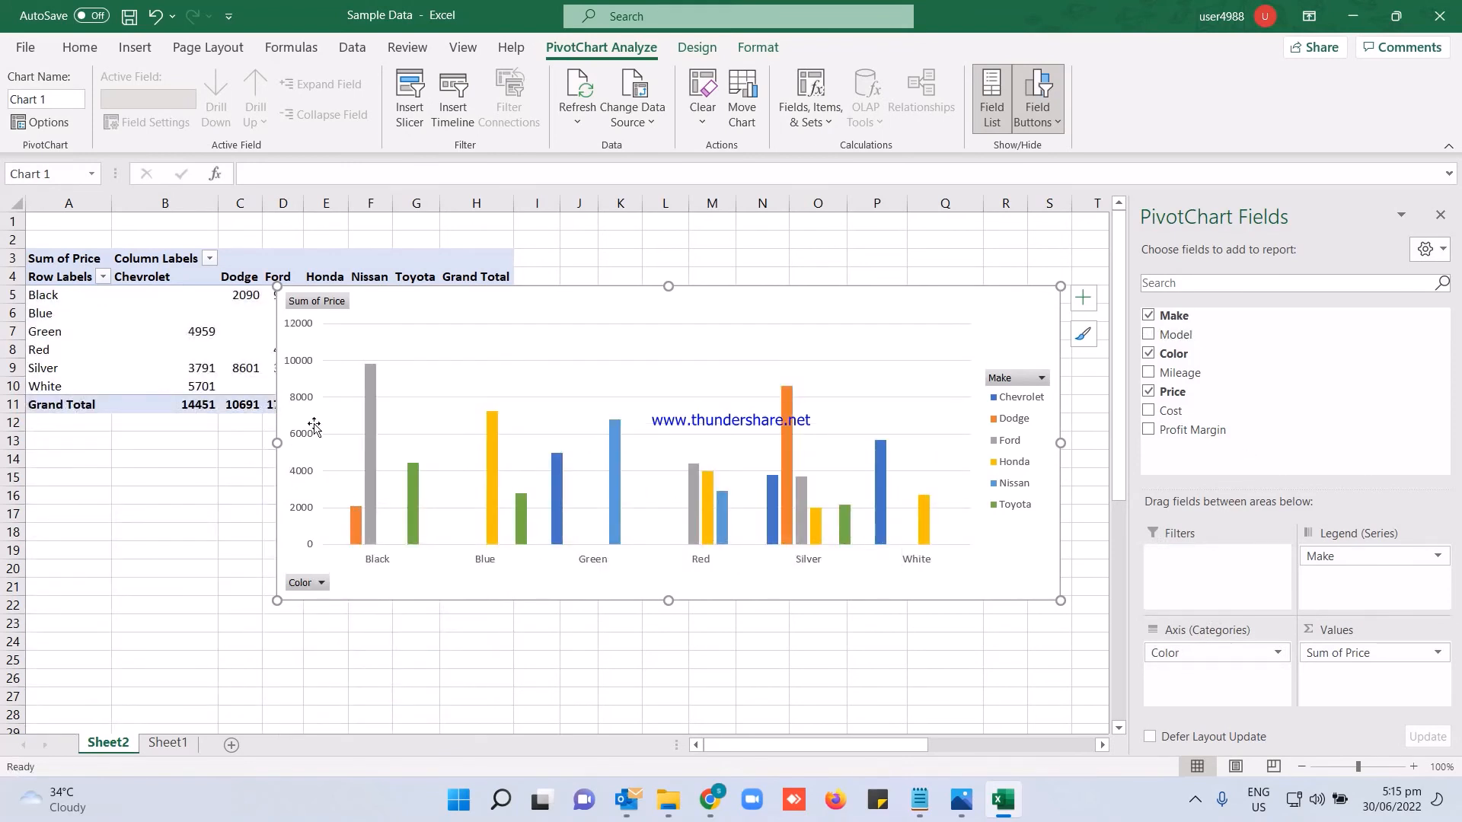
mouse_move(718, 294)
left_mouse_down()
mouse_move(675, 361)
mouse_move(599, 432)
left_mouse_up()
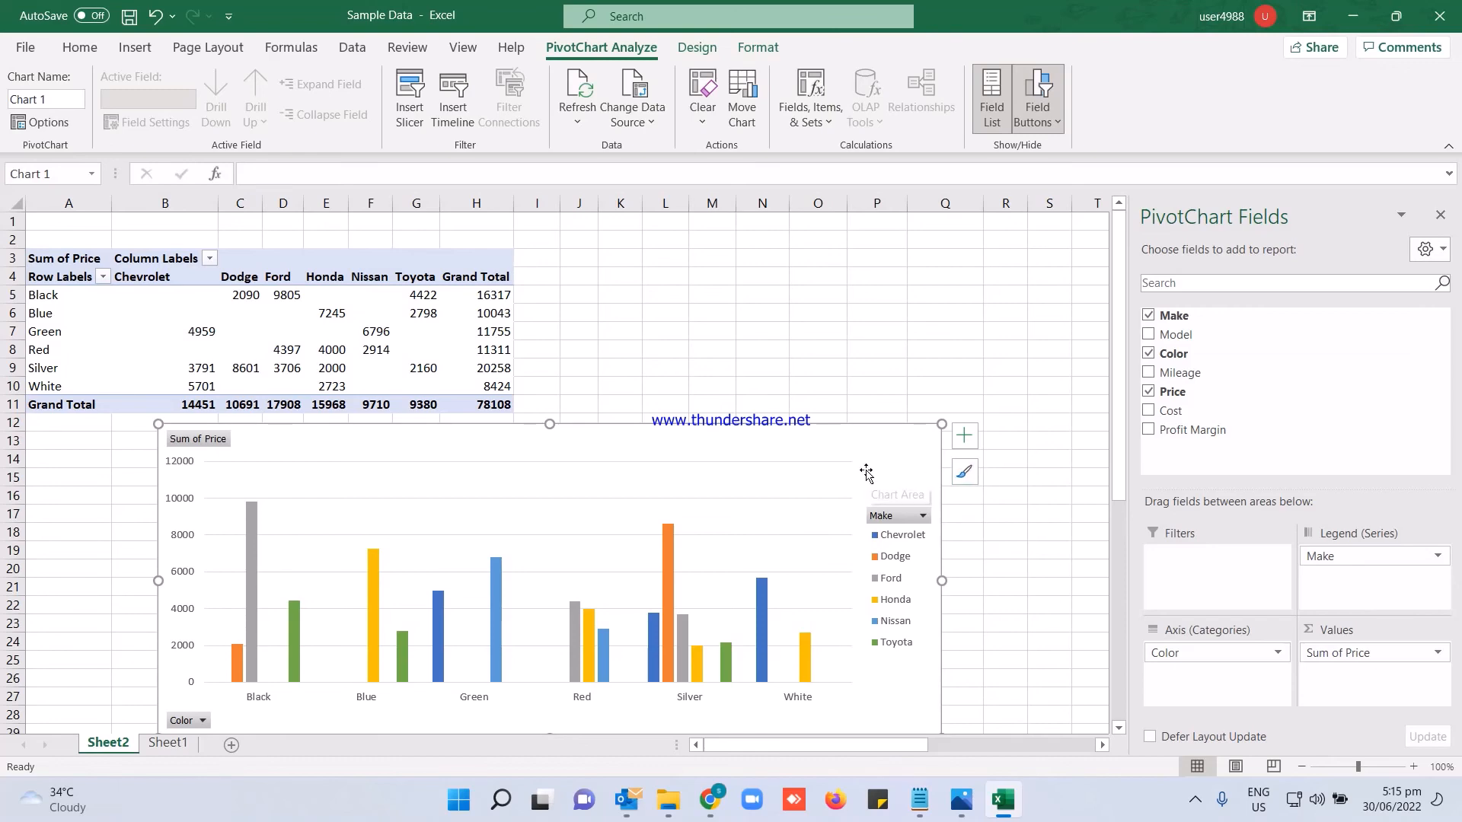
Check the source data on Sheet1, and on Sheet2 add Cost to the chart values and replace Color with Make on the axis.
left_click(167, 742)
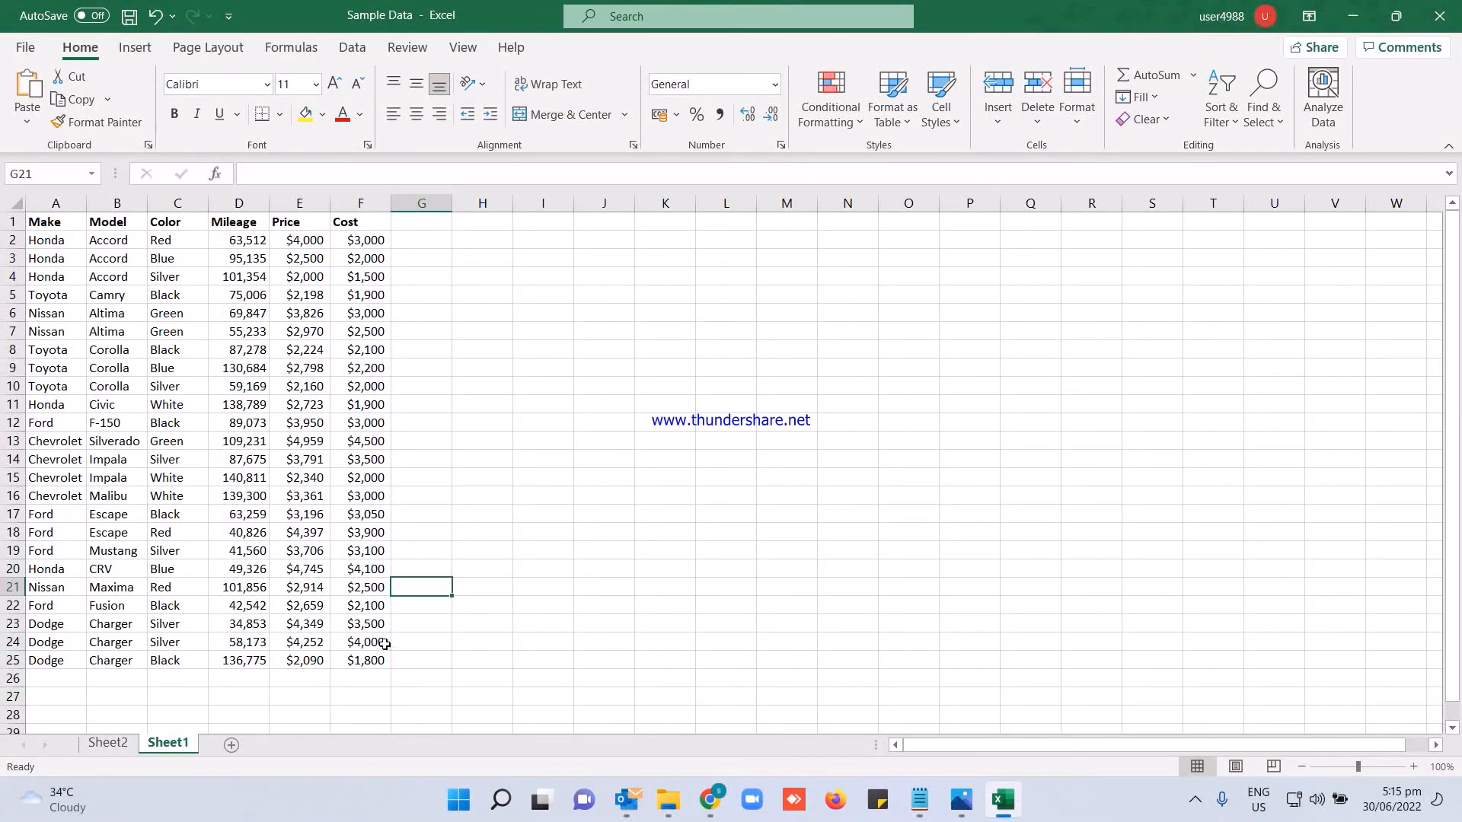
left_click(108, 743)
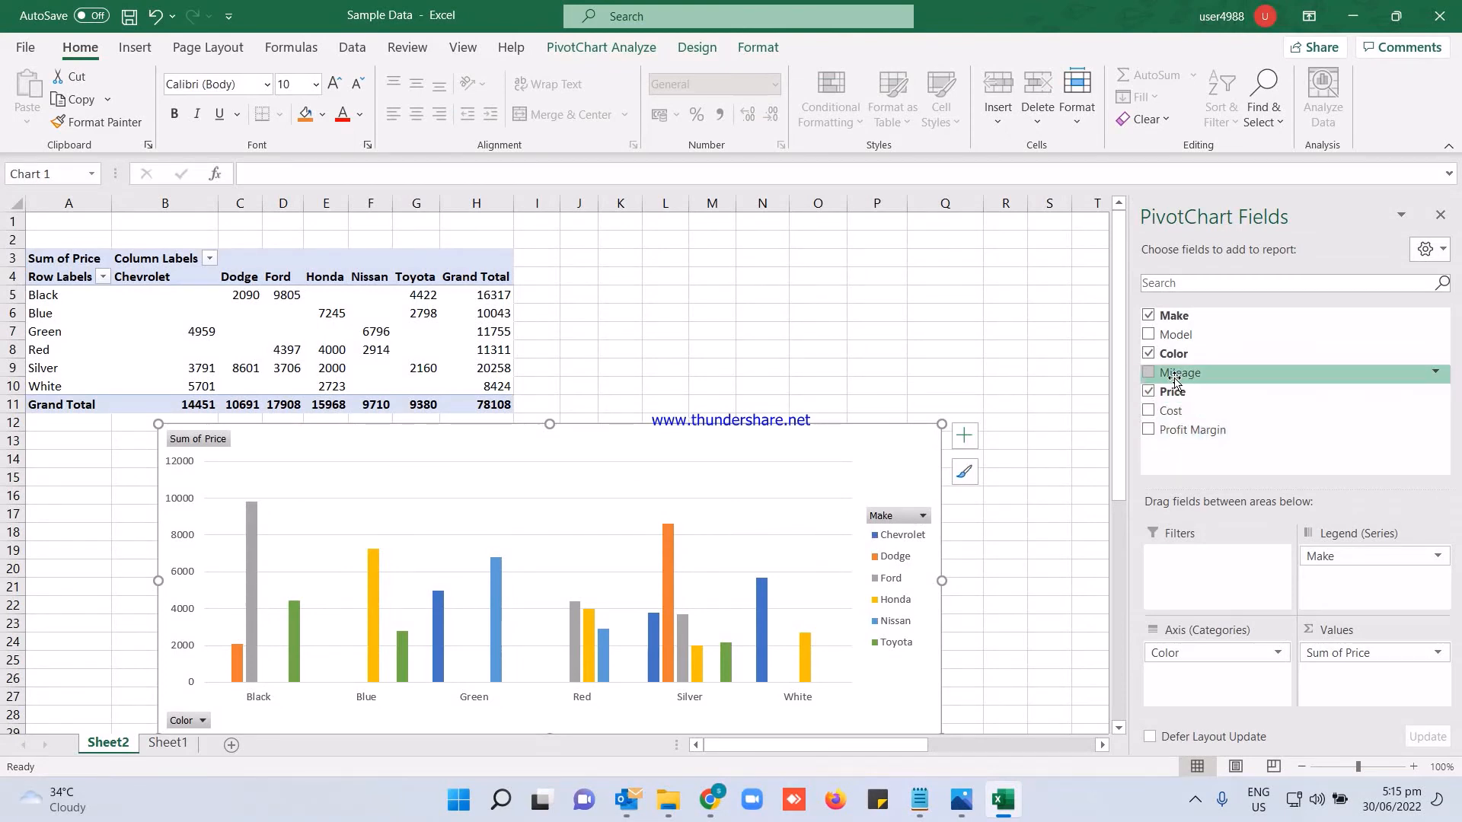
left_click_drag(1172, 393, 1370, 693)
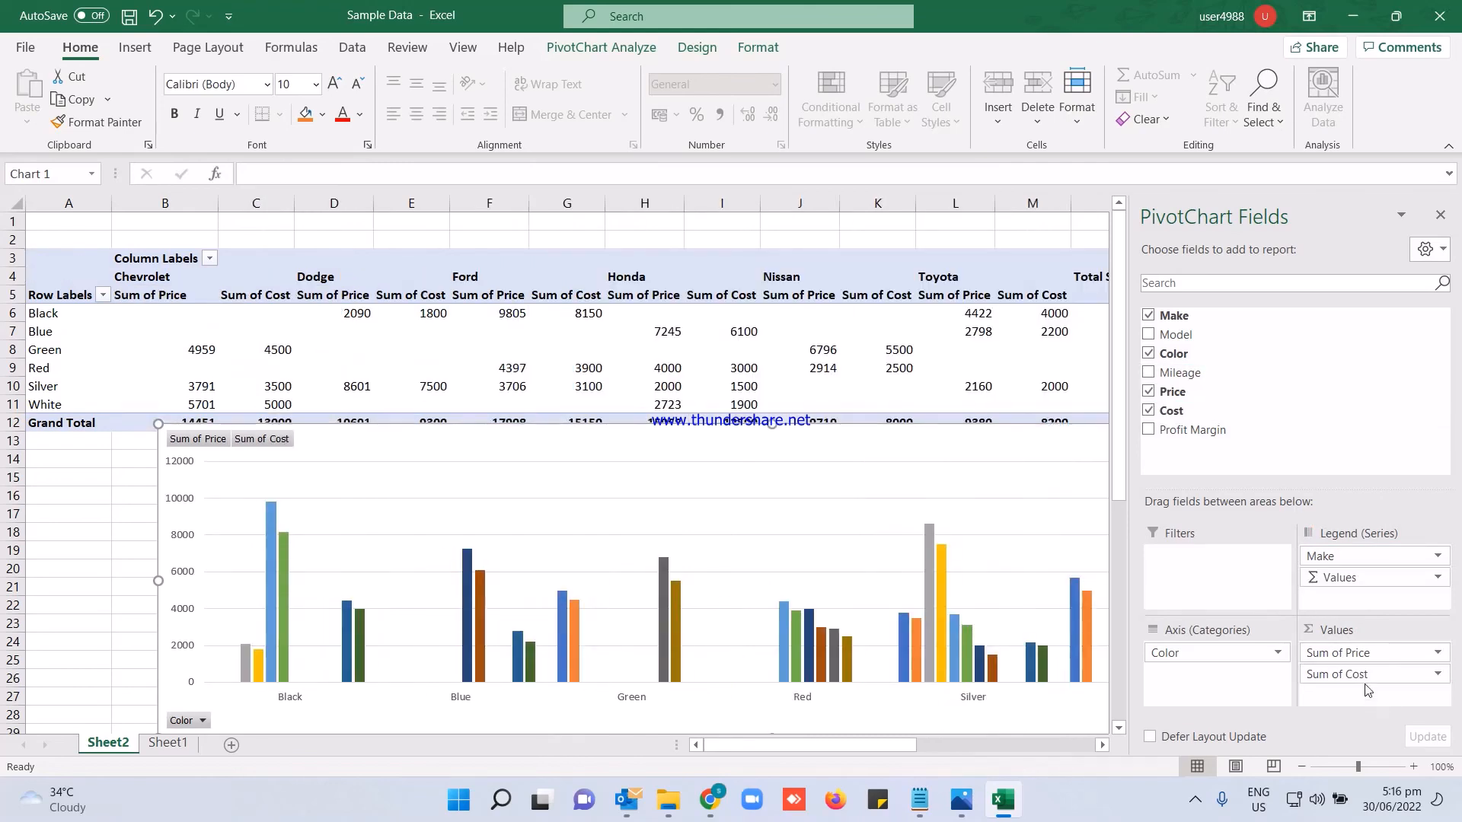
left_click_drag(1339, 562, 1265, 456)
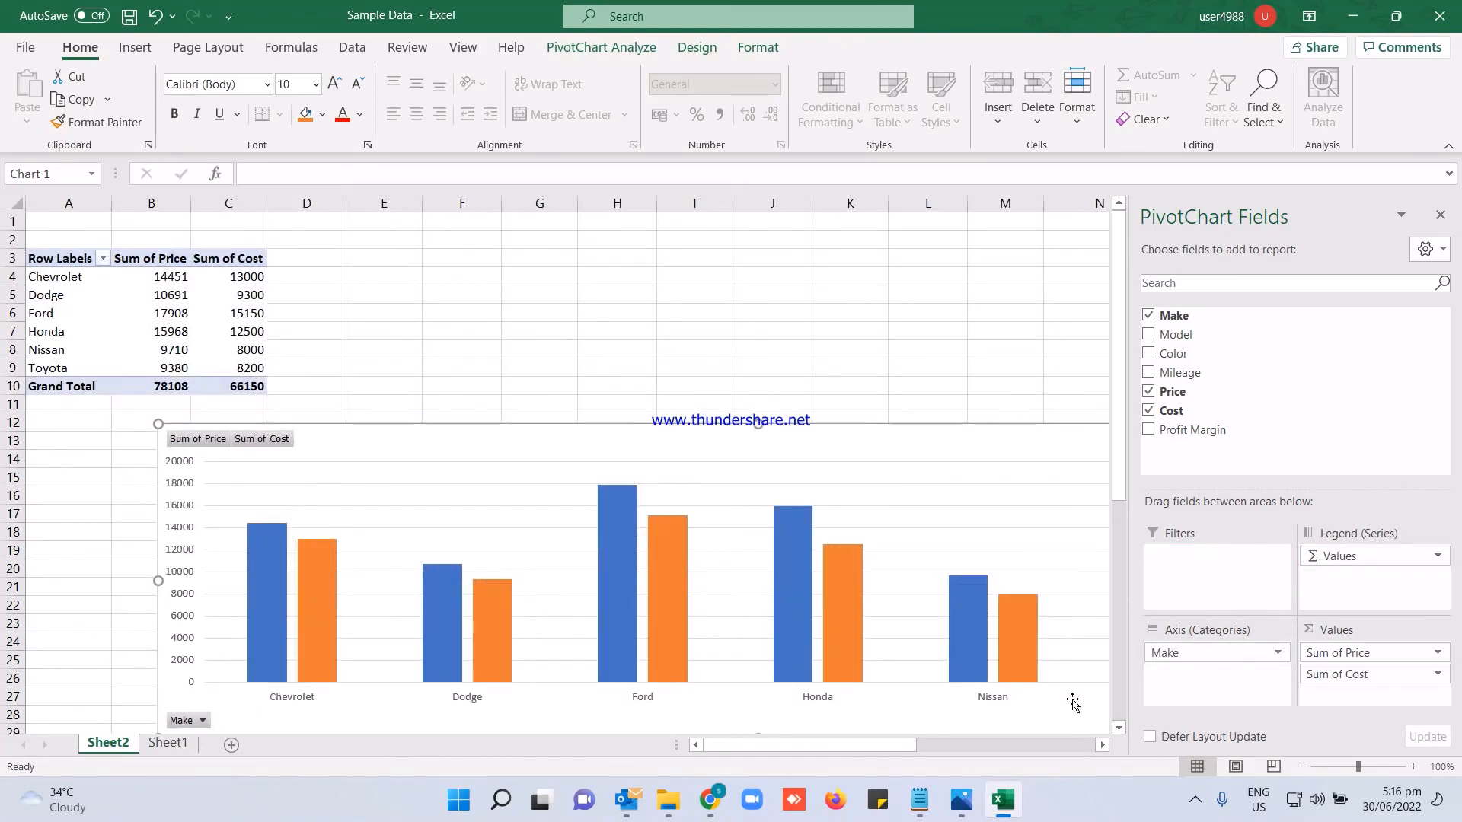
Make the PivotChart narrower and taller and place it beside the PivotTable, spanning about columns E to M and rows 4 to 23.
left_click_drag(850, 444, 719, 291)
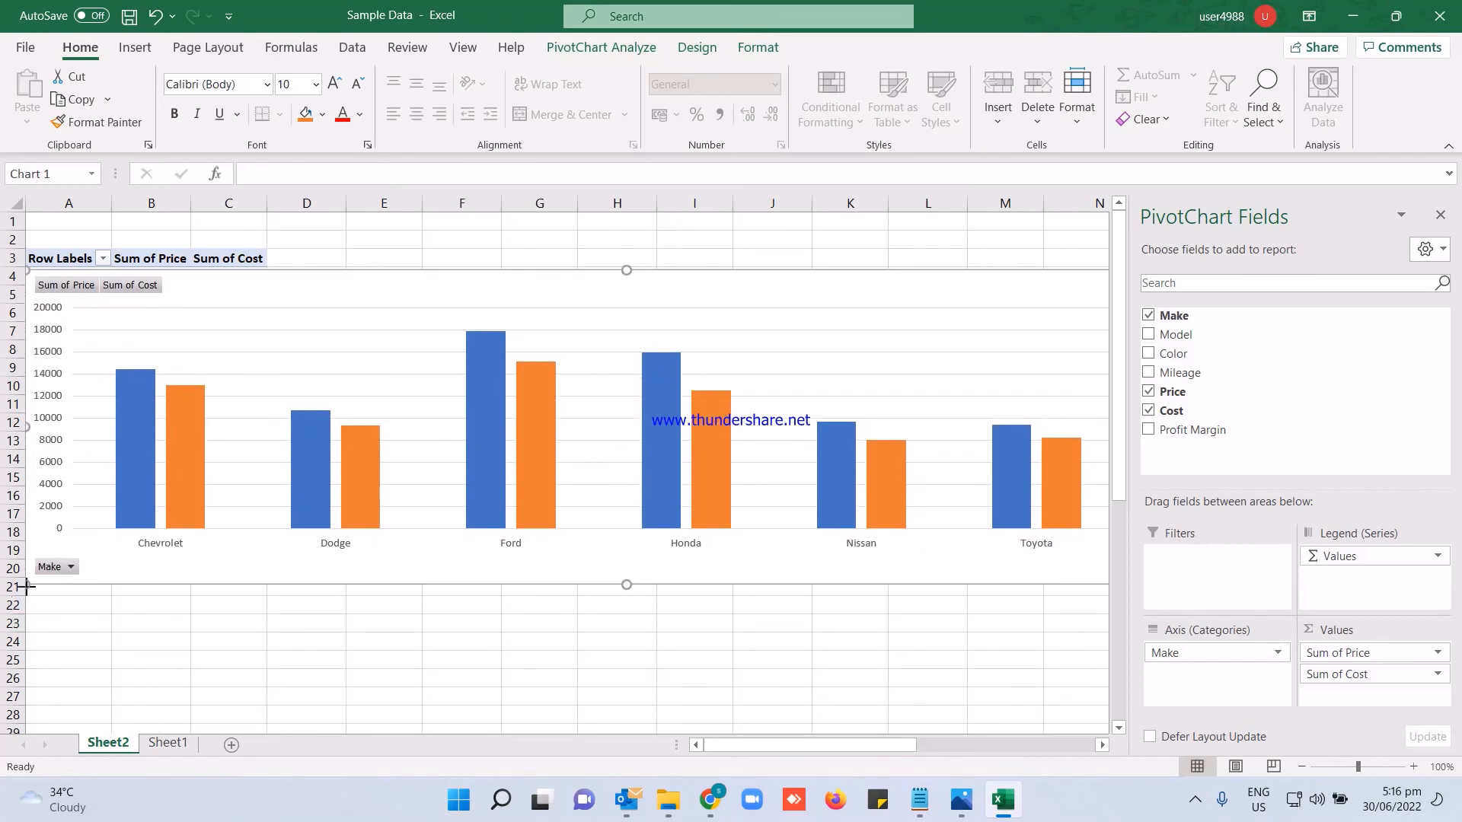
left_click_drag(27, 586, 271, 525)
left_click_drag(865, 281, 663, 358)
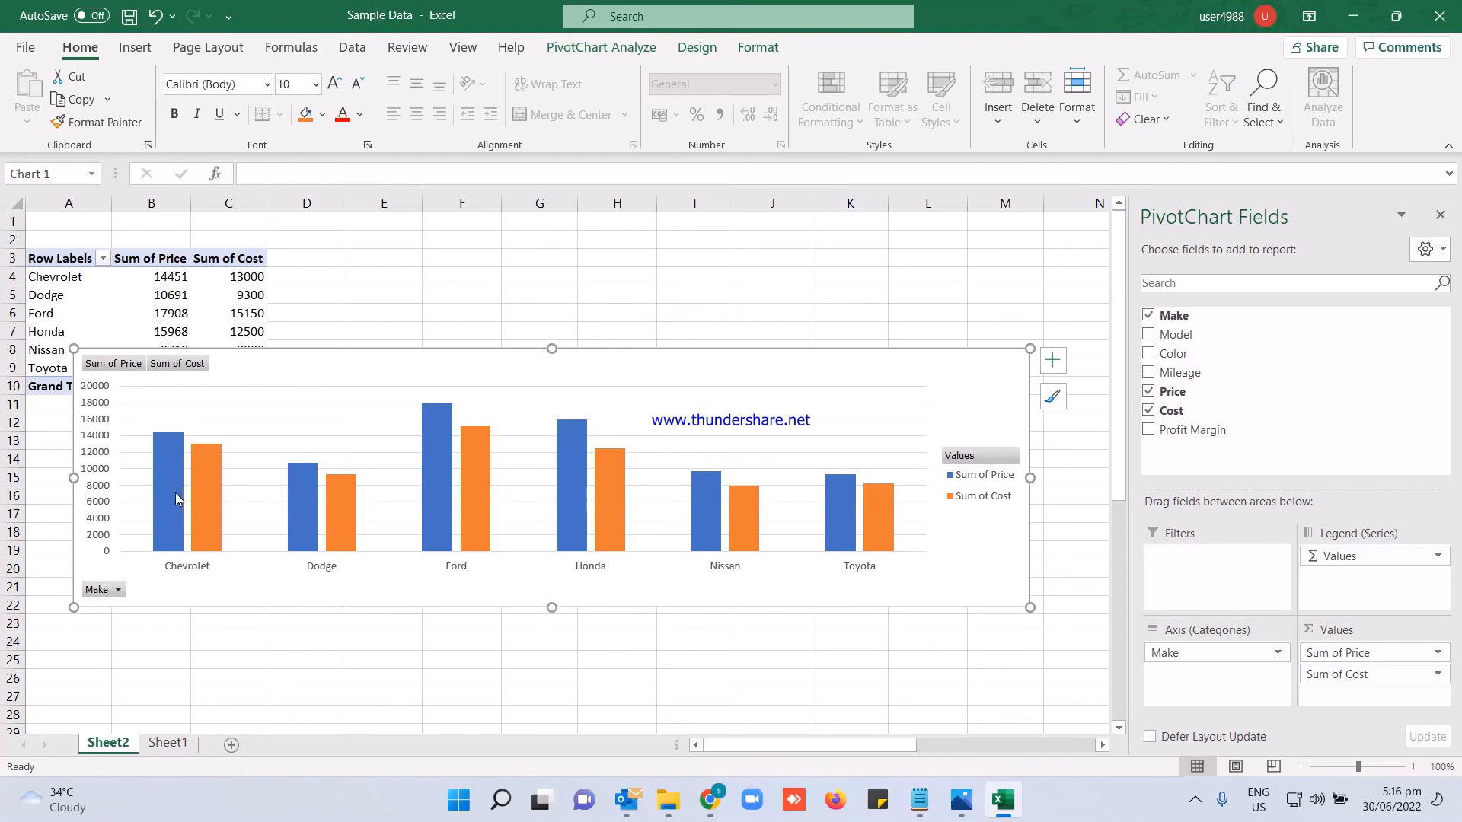
mouse_move(179, 440)
left_click_drag(1030, 607, 767, 709)
left_click_drag(565, 390, 844, 308)
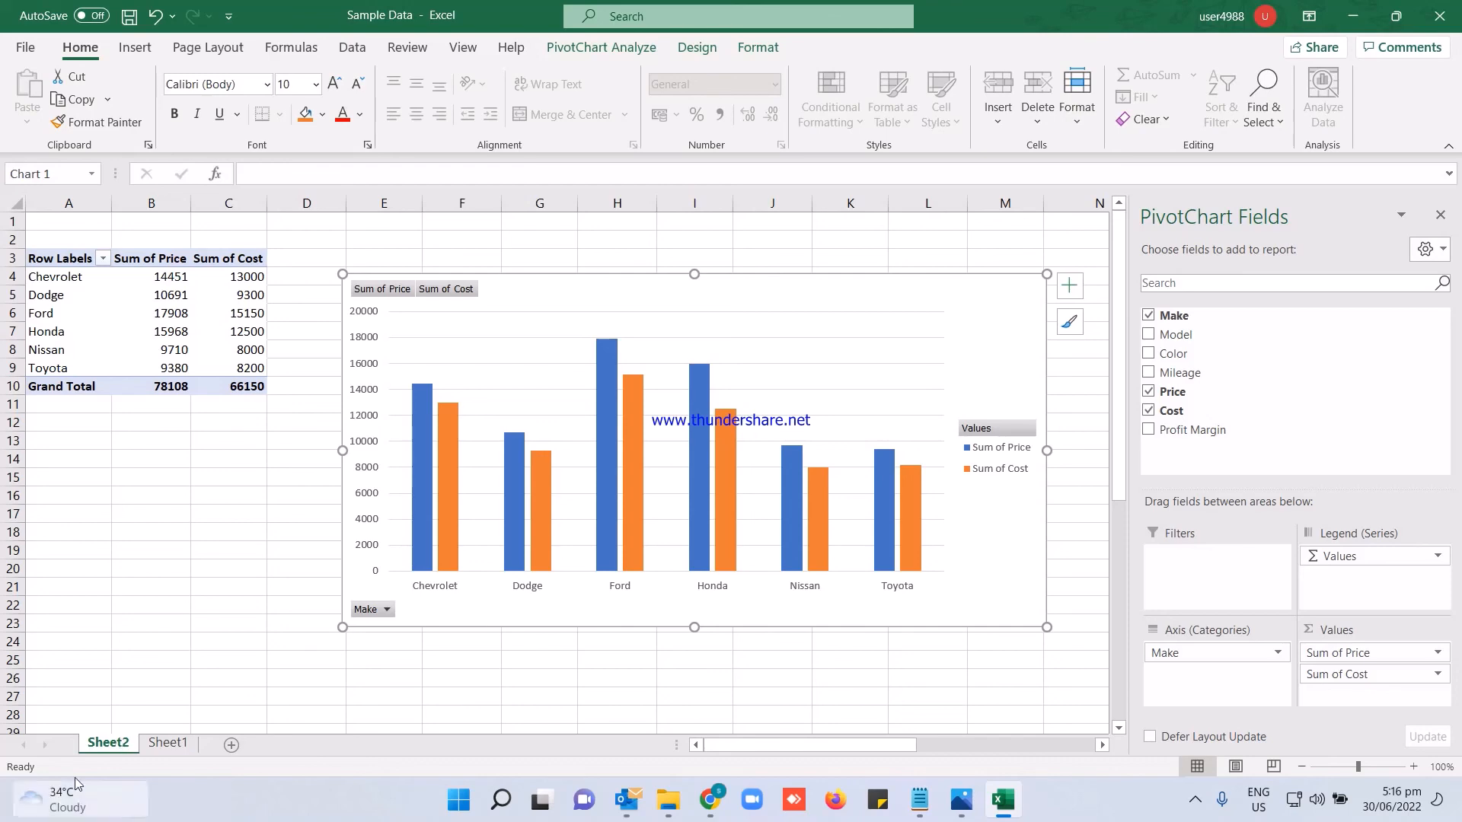
Review the car sales source data on Sheet1, and return to the PivotChart on Sheet2.
left_click(168, 742)
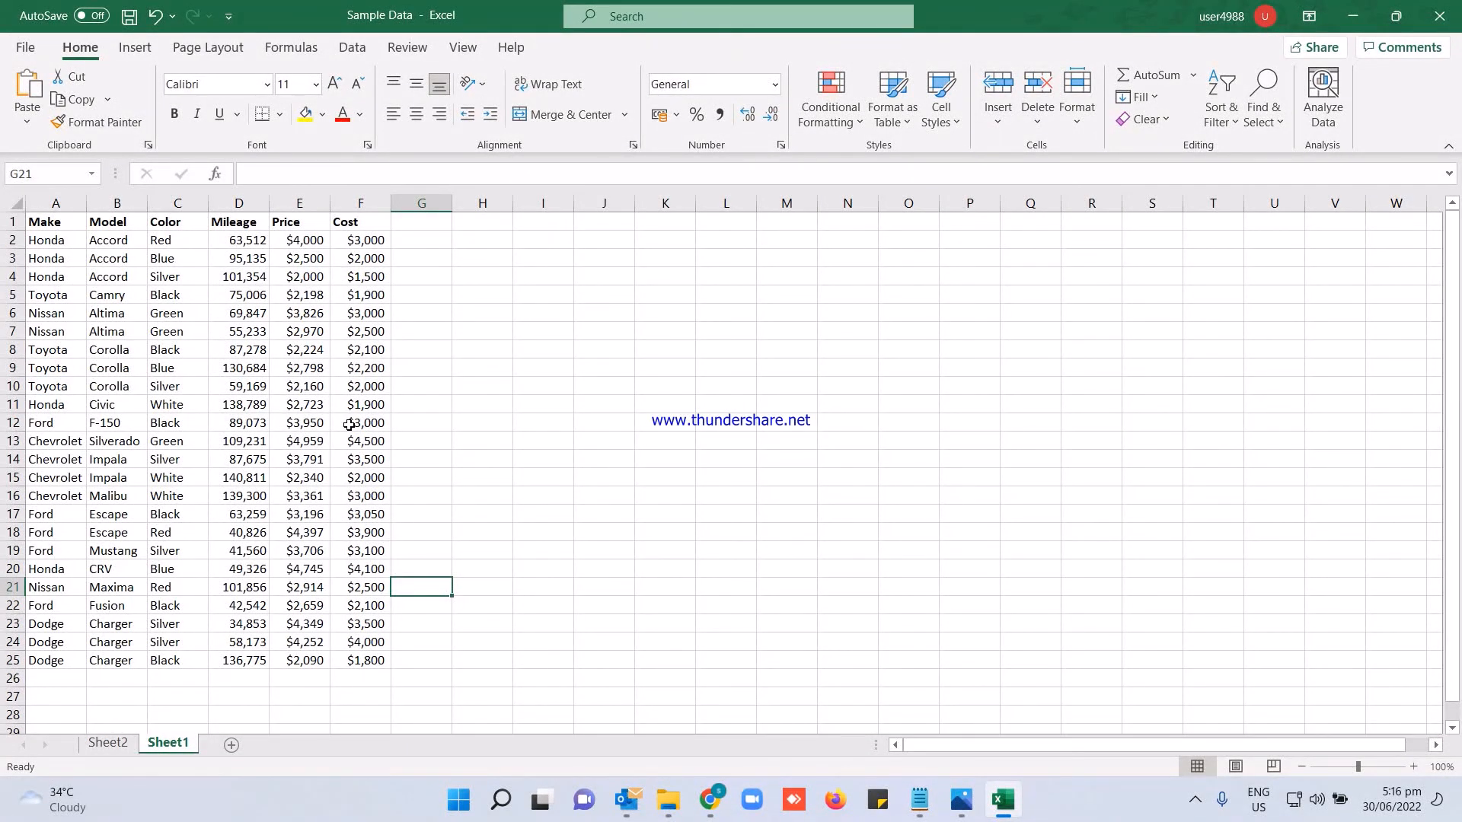
left_click(579, 404)
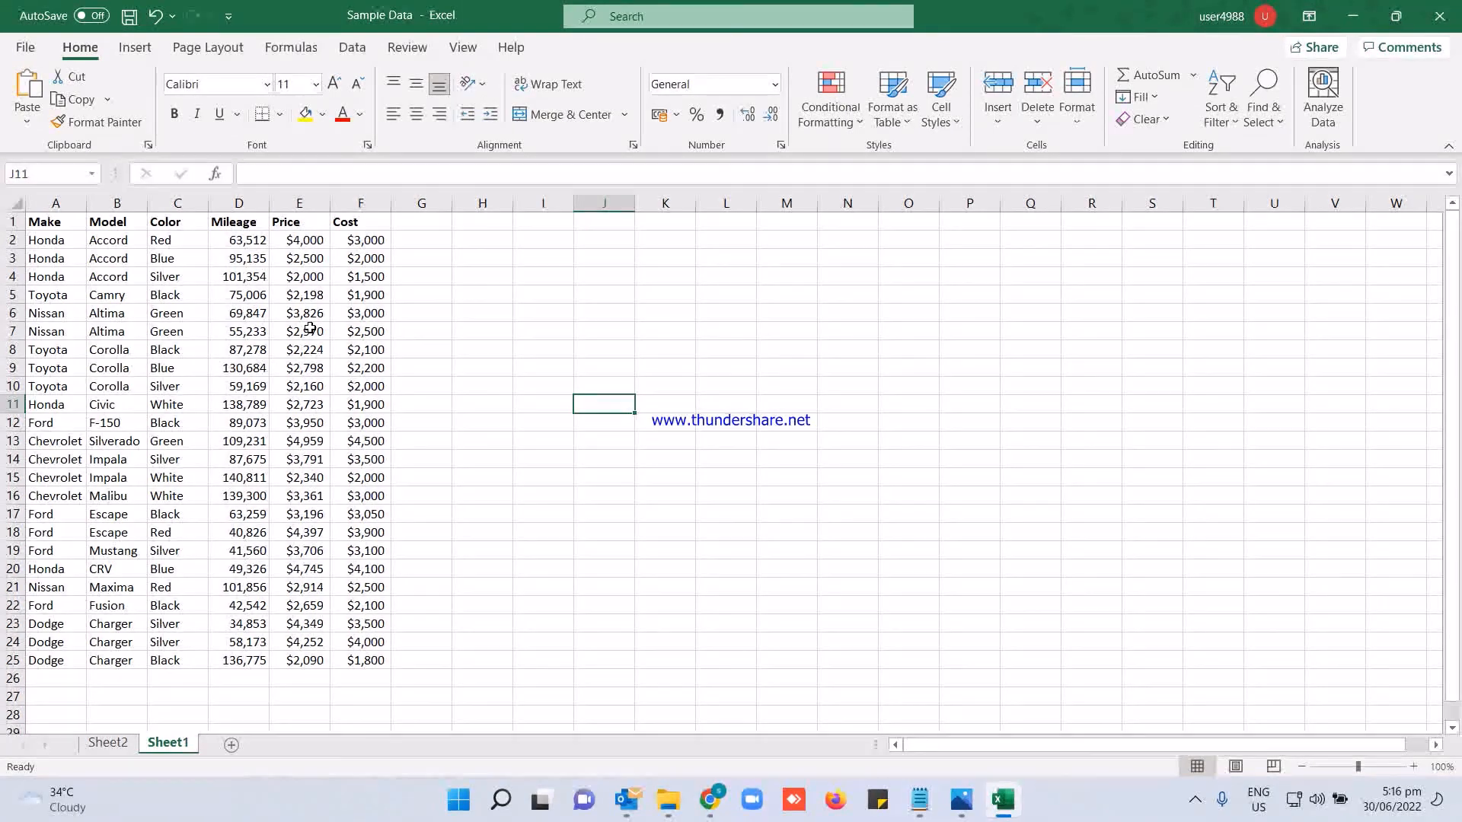
left_click(109, 742)
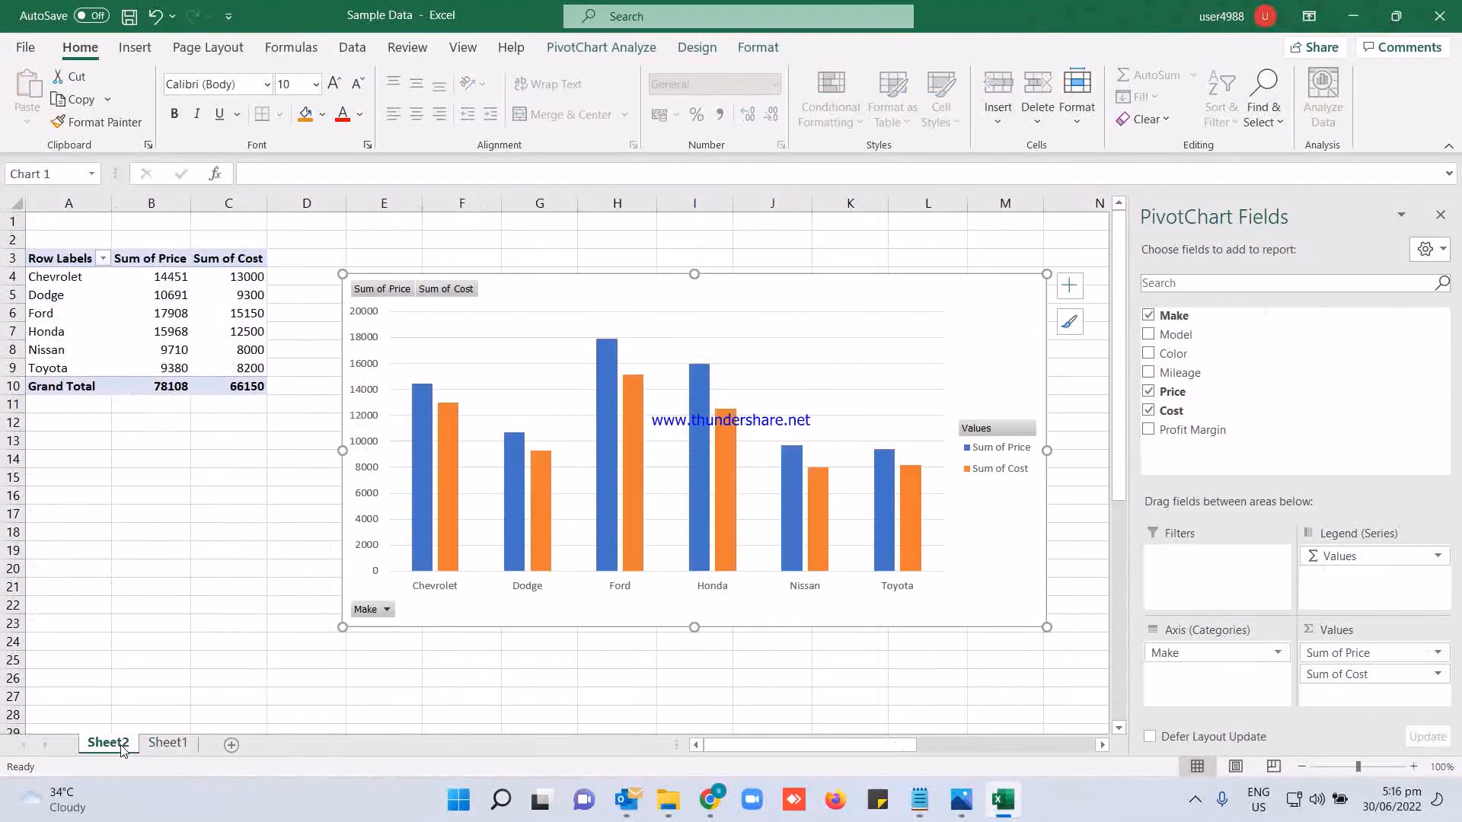